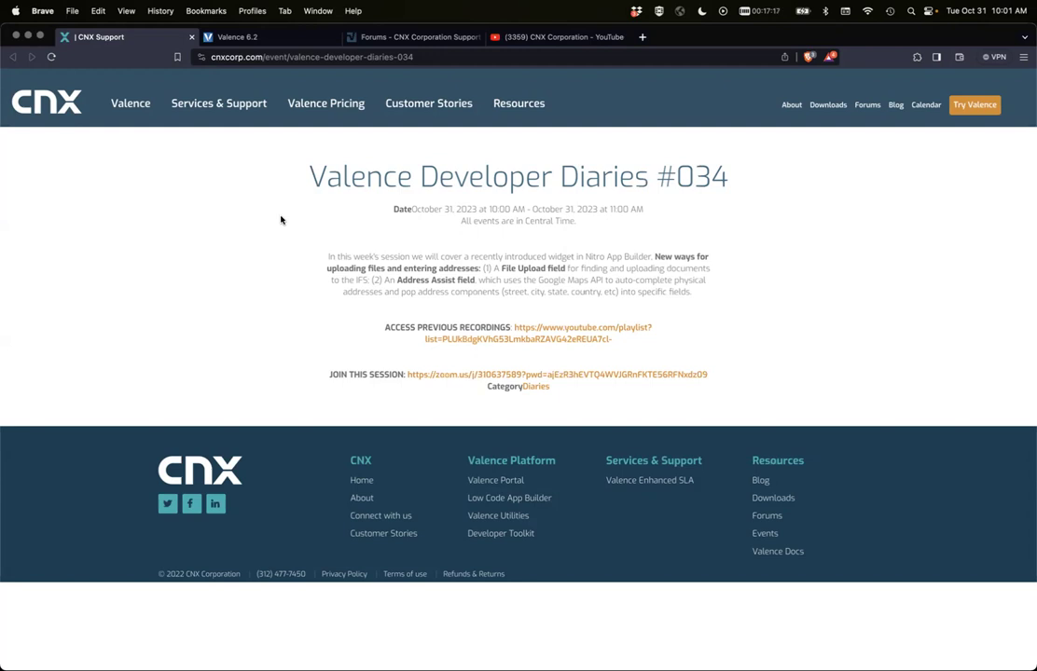
Switch to the Valence portal, launch the favourite app Customers DD34 and view the Office Depot record in its update form
left_click(276, 42)
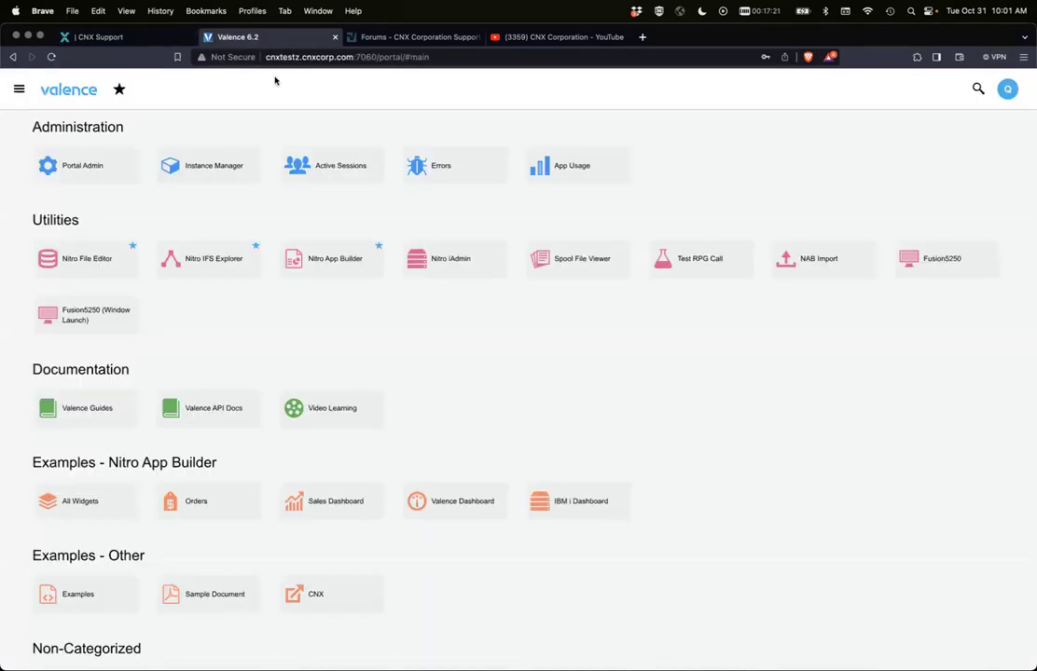
left_click(120, 89)
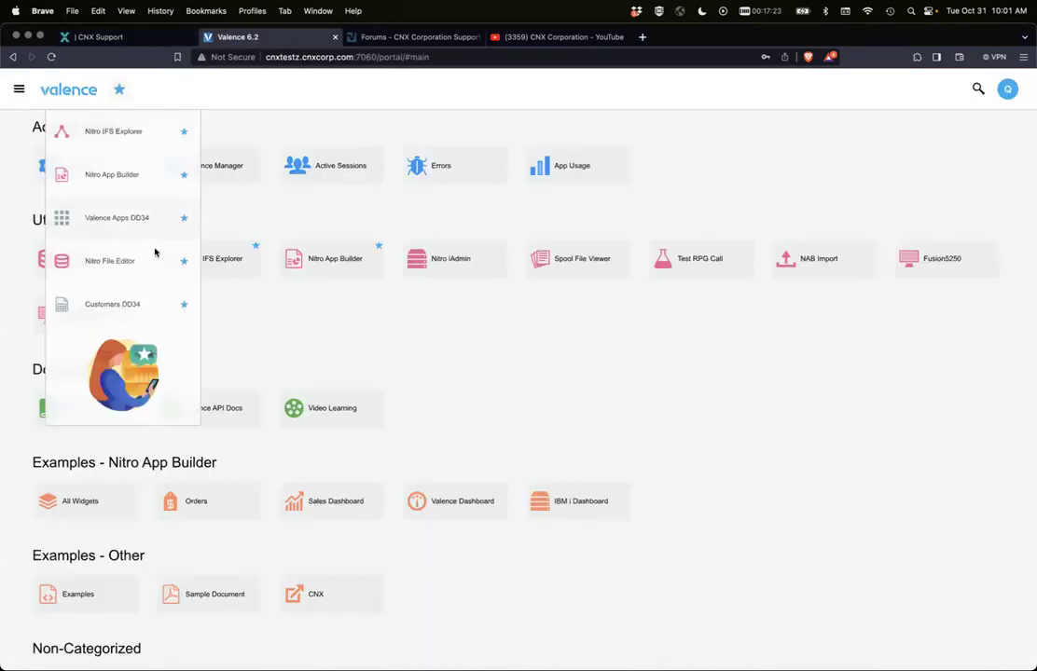
left_click(122, 304)
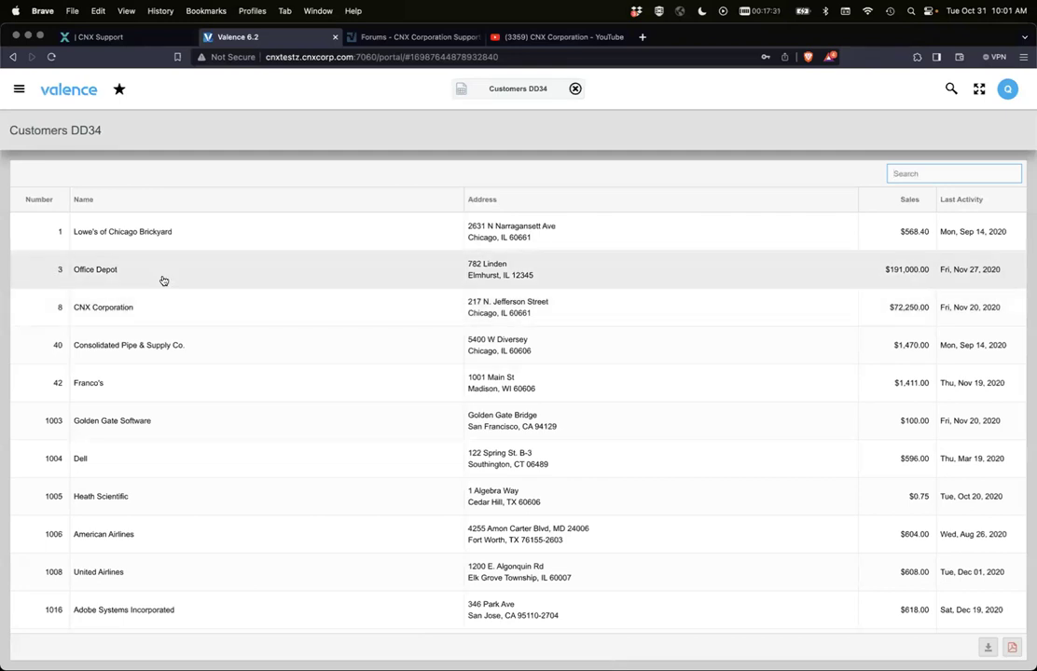
left_click(163, 281)
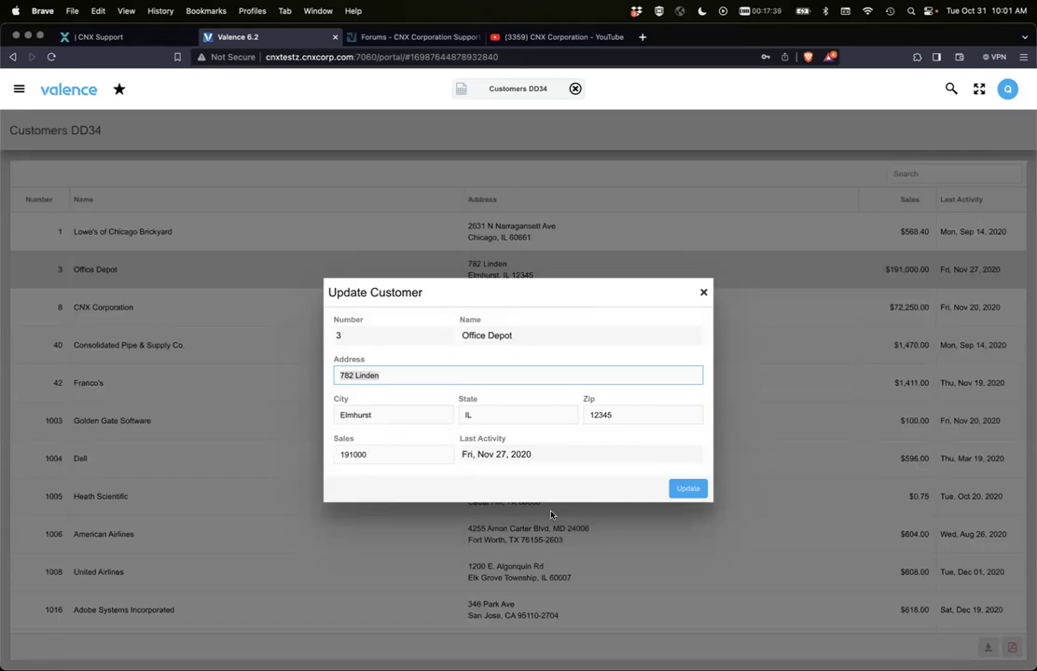
Switch to Nitro App Builder, expand the Customers DD34 app and open its Customers Form widget for editing
left_click(460, 87)
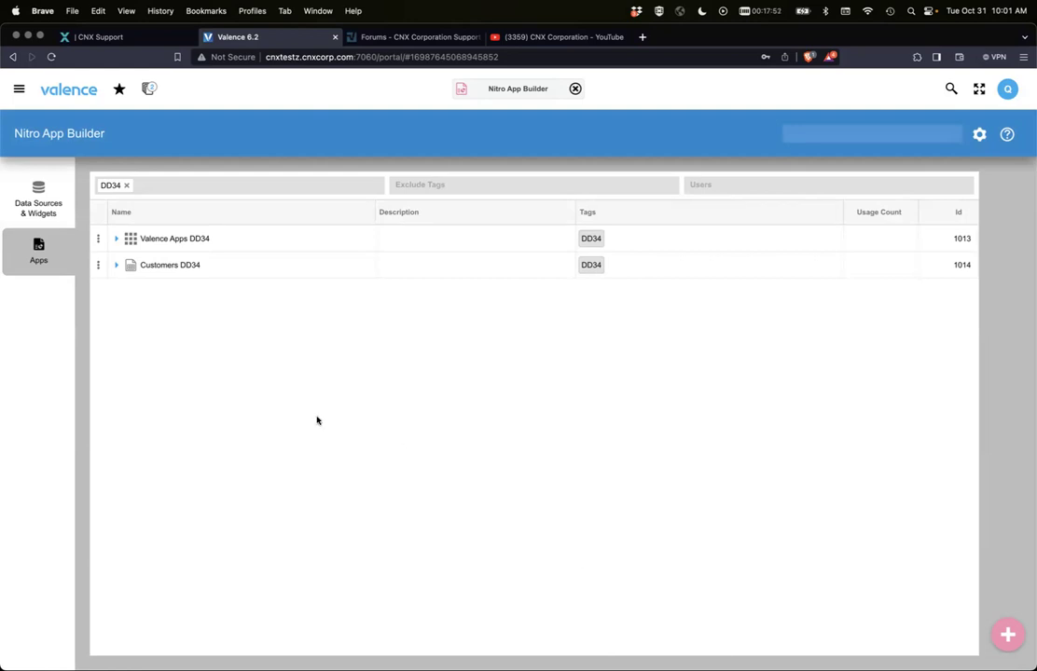
left_click(117, 266)
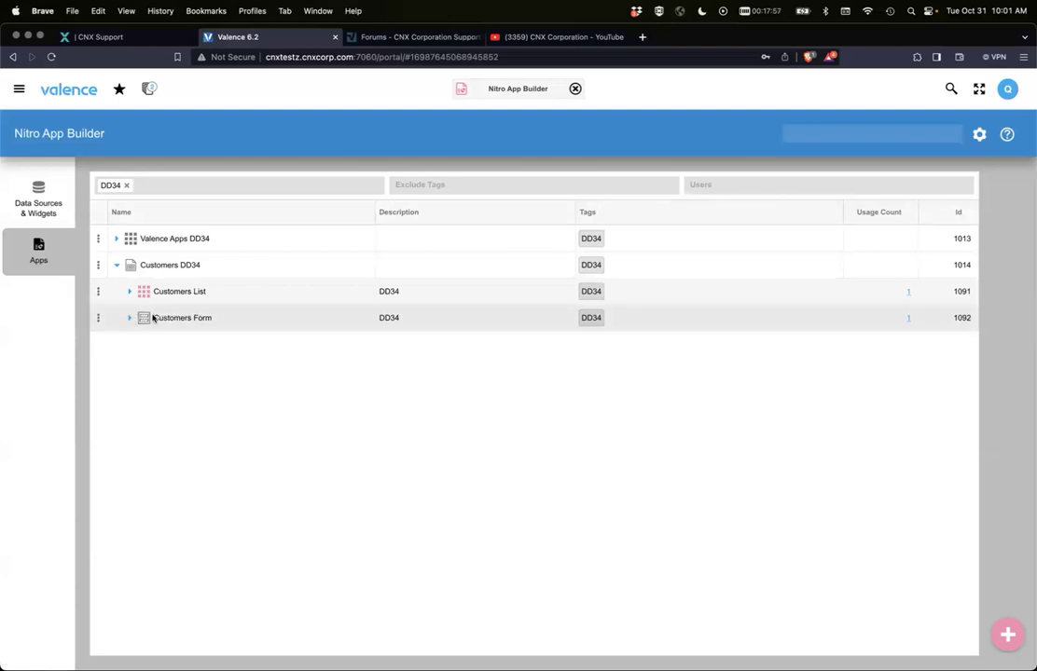
left_click(196, 319)
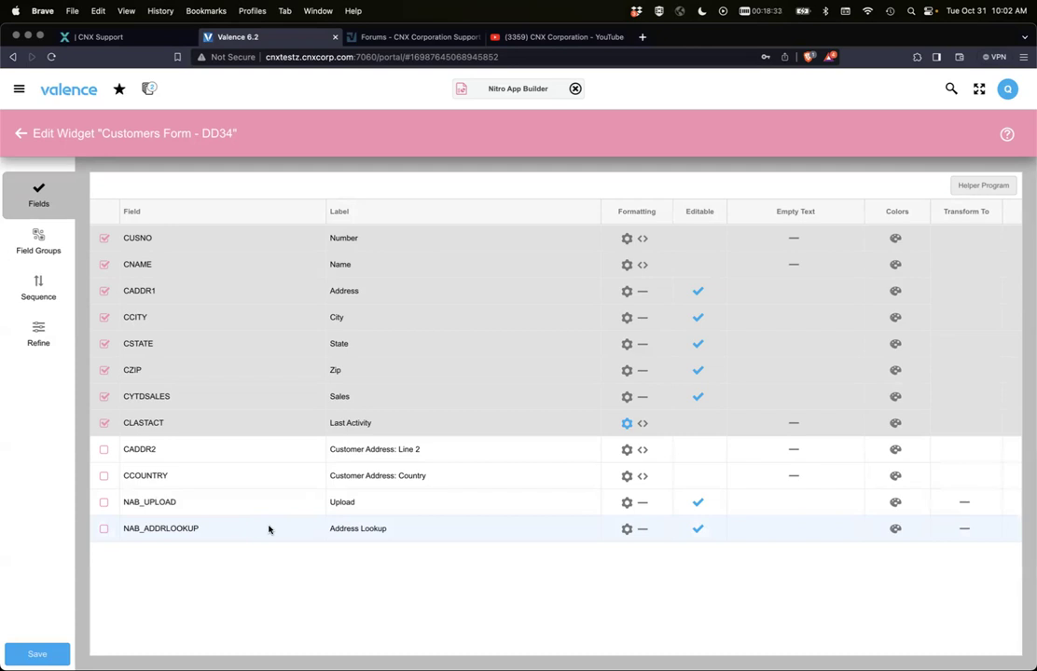
Include the NAB_UPLOAD field in the Customers Form widget and check it in the form preview
left_click(31, 331)
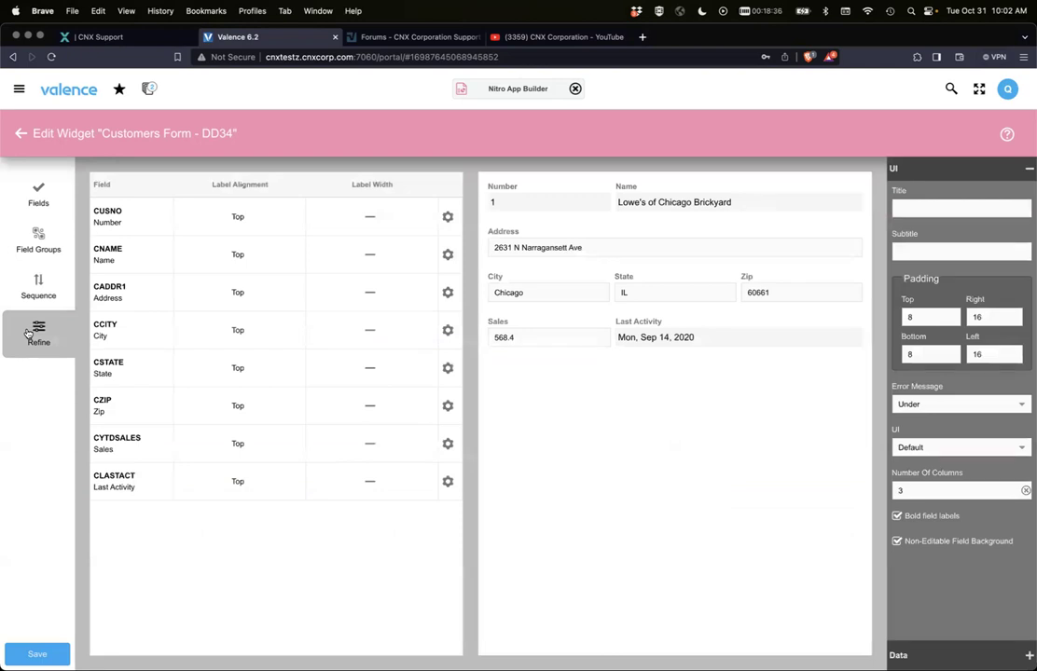
left_click(37, 198)
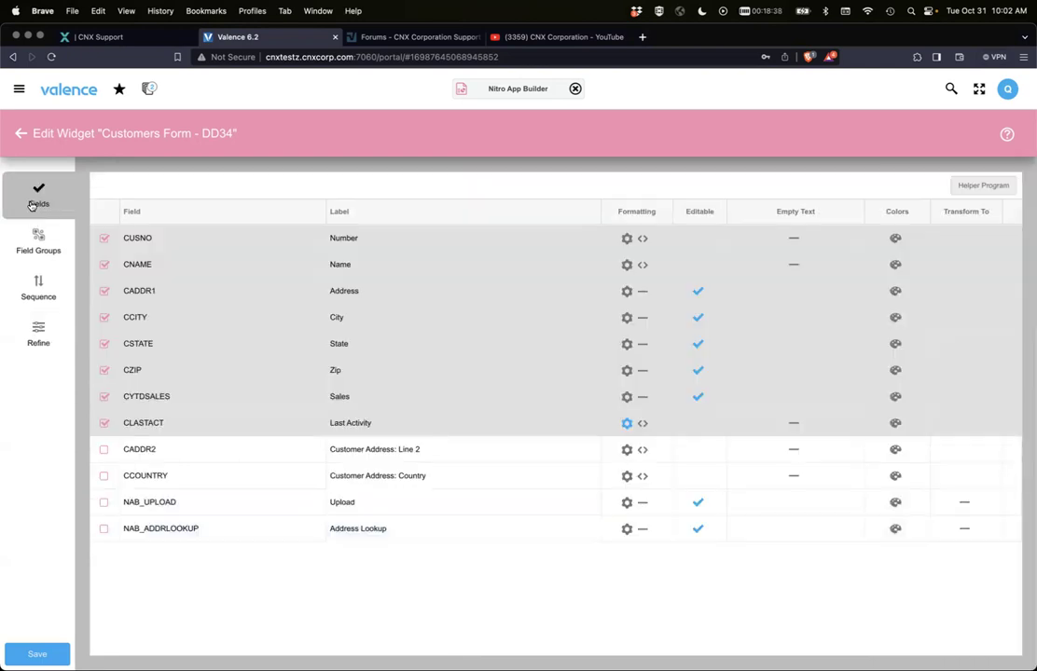
left_click(104, 501)
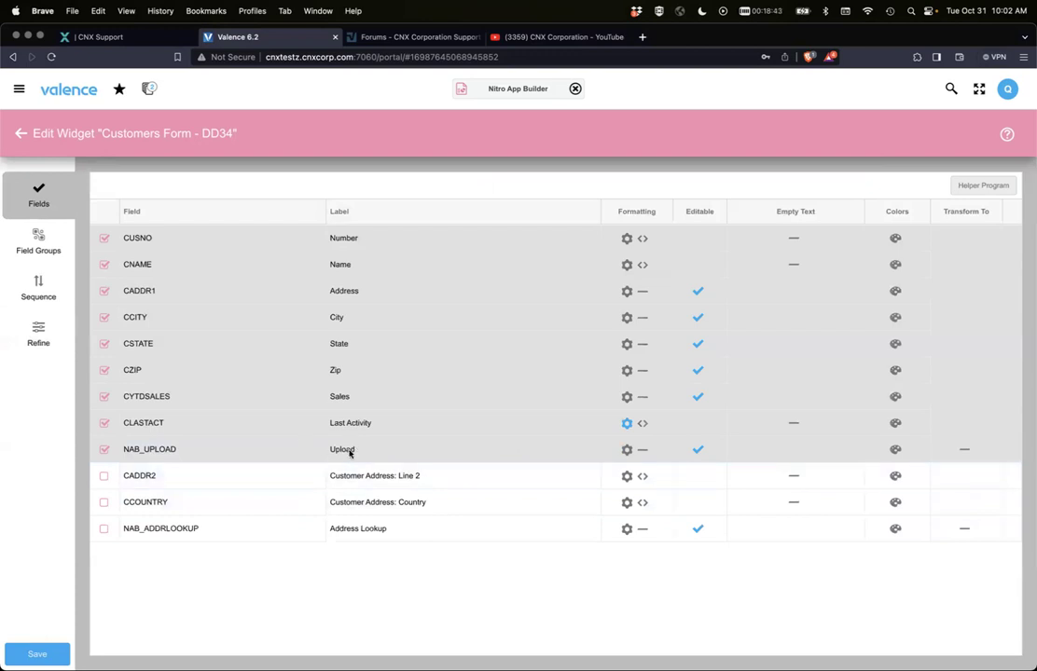
left_click(36, 346)
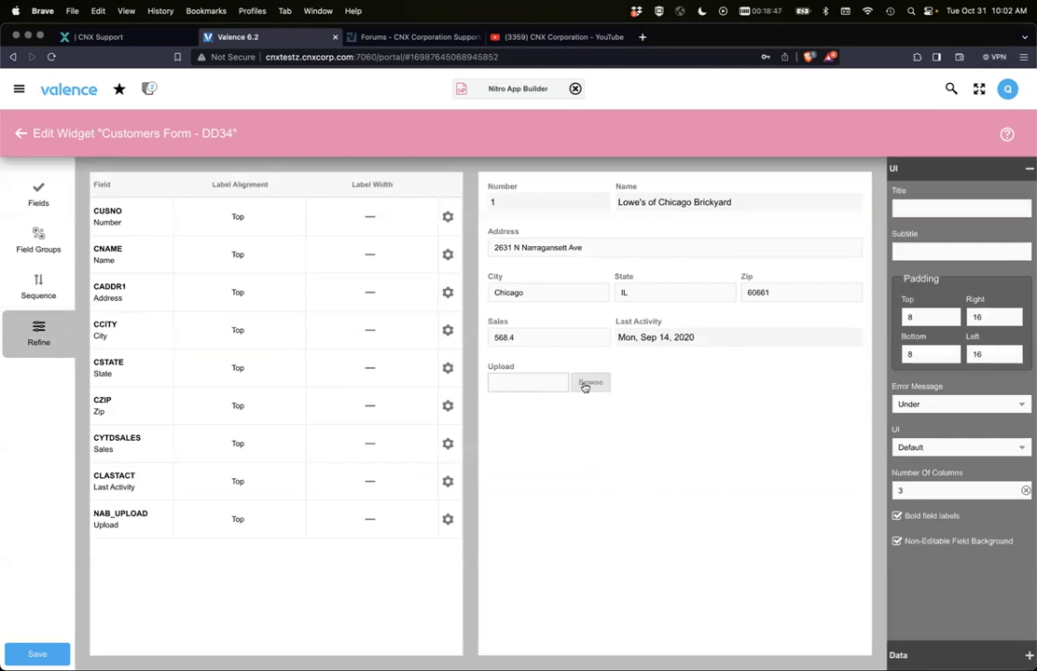
Make the NAB_UPLOAD field span all three columns of the form
left_click(447, 518)
type("1")
left_click(579, 463)
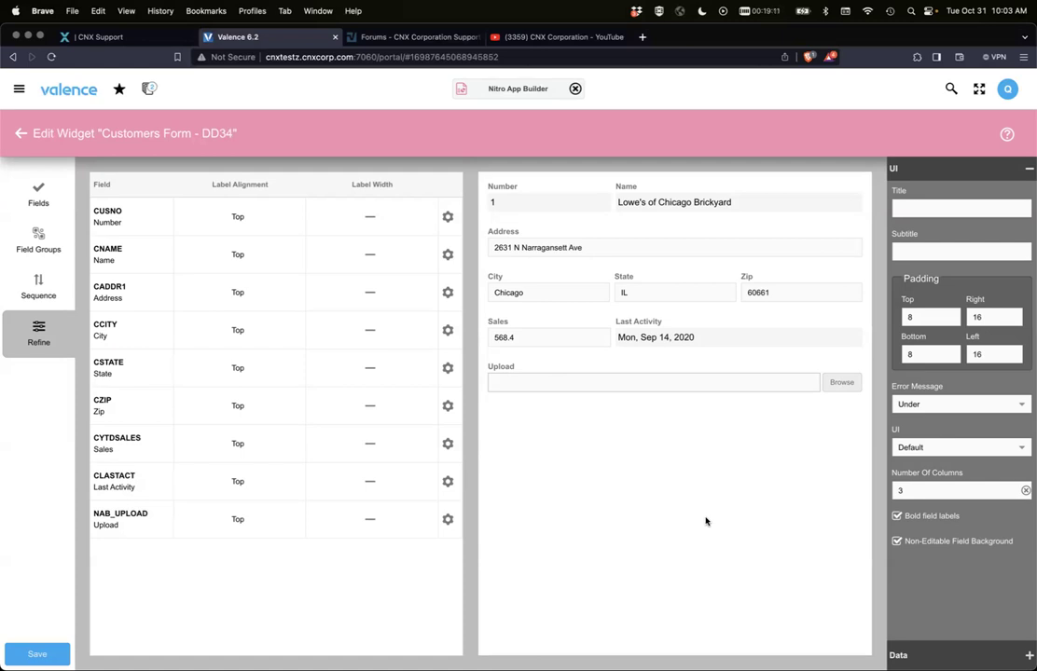
Include the NAB_ADDRLOOKUP field in the widget and check it in the form preview
left_click(46, 204)
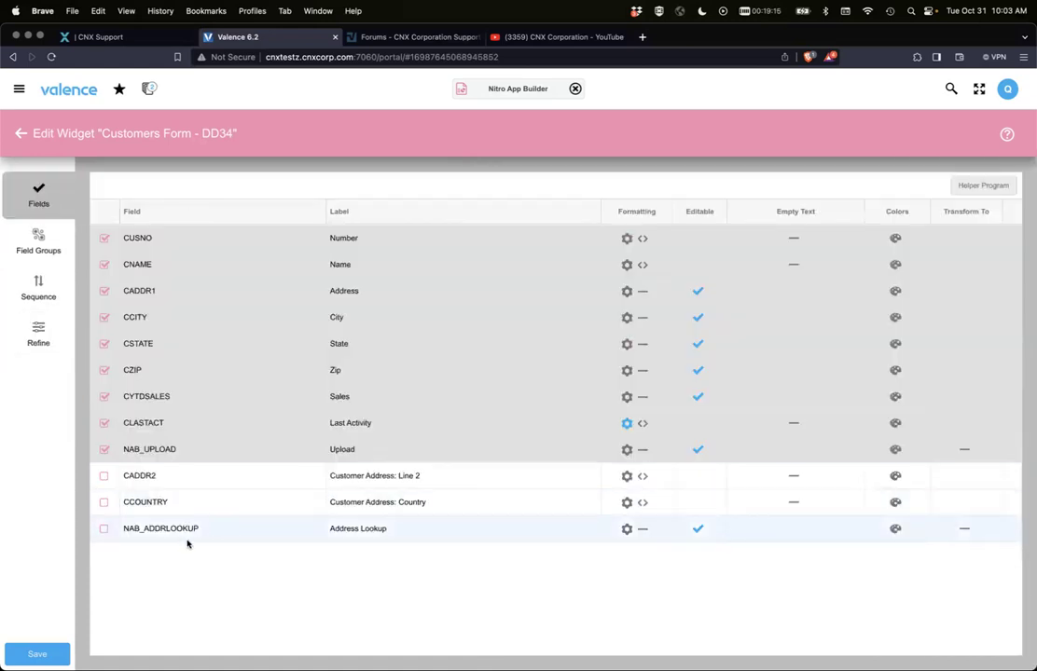
left_click(103, 529)
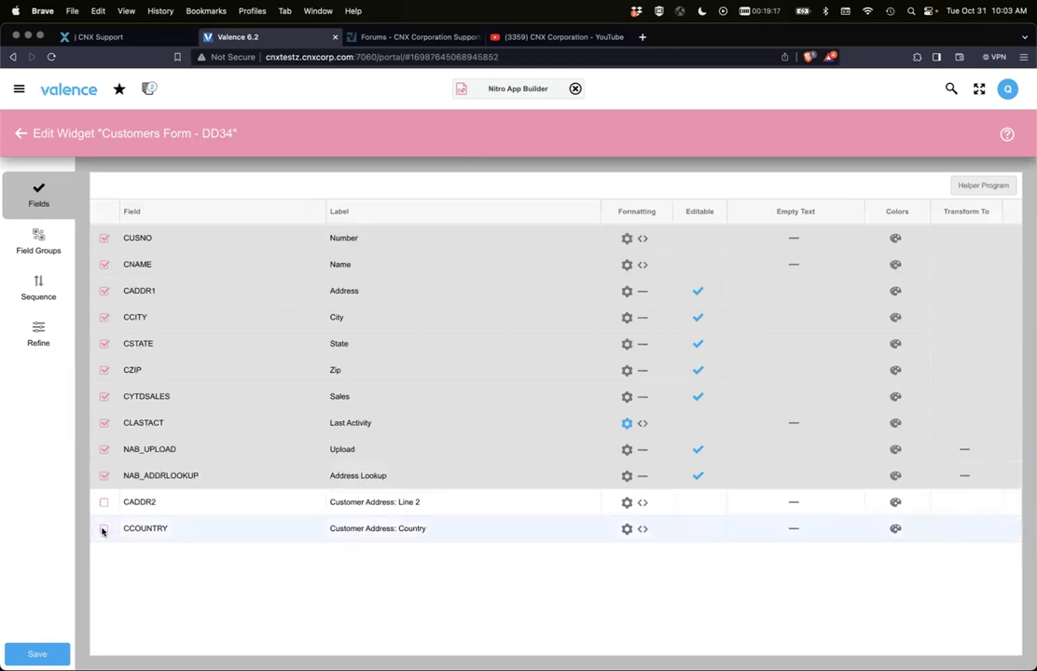
left_click(29, 343)
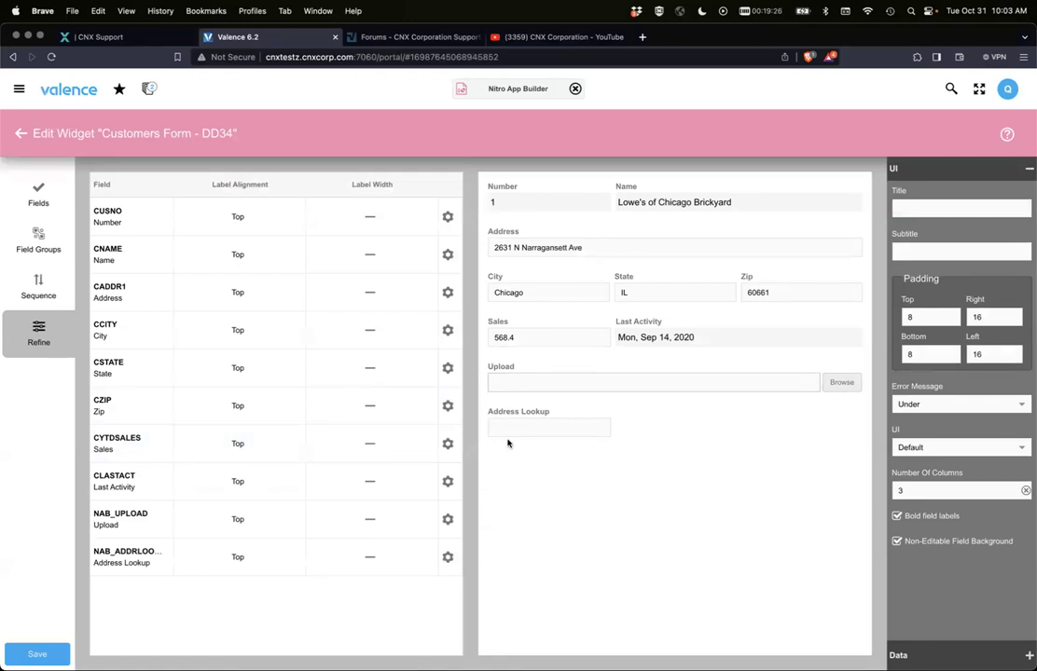
Move the NAB_ADDRLOOKUP field in the form sequence so it sits between CNAME and CADDR1
left_click(30, 292)
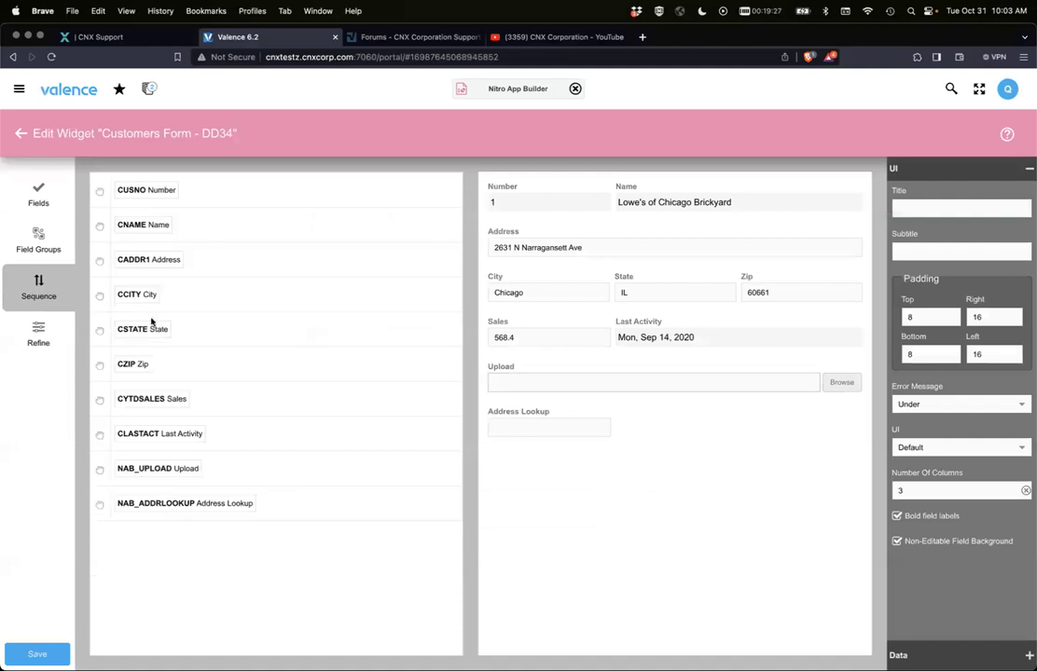
left_click_drag(181, 504, 181, 243)
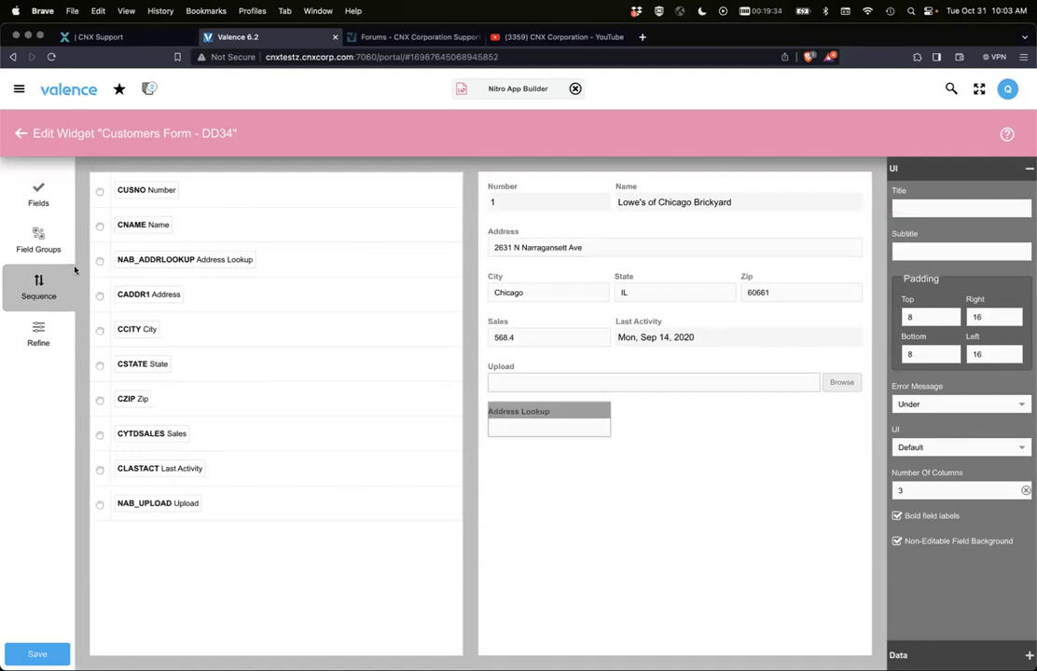
left_click(36, 335)
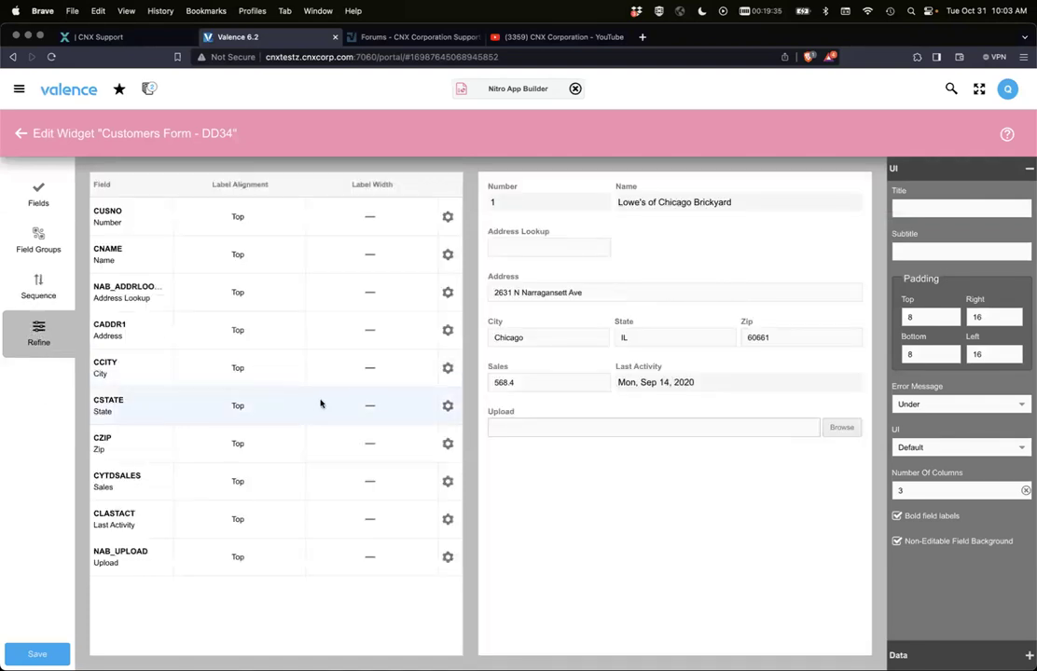
Set the NAB_ADDRLOOKUP field to span 3 columns
left_click(448, 291)
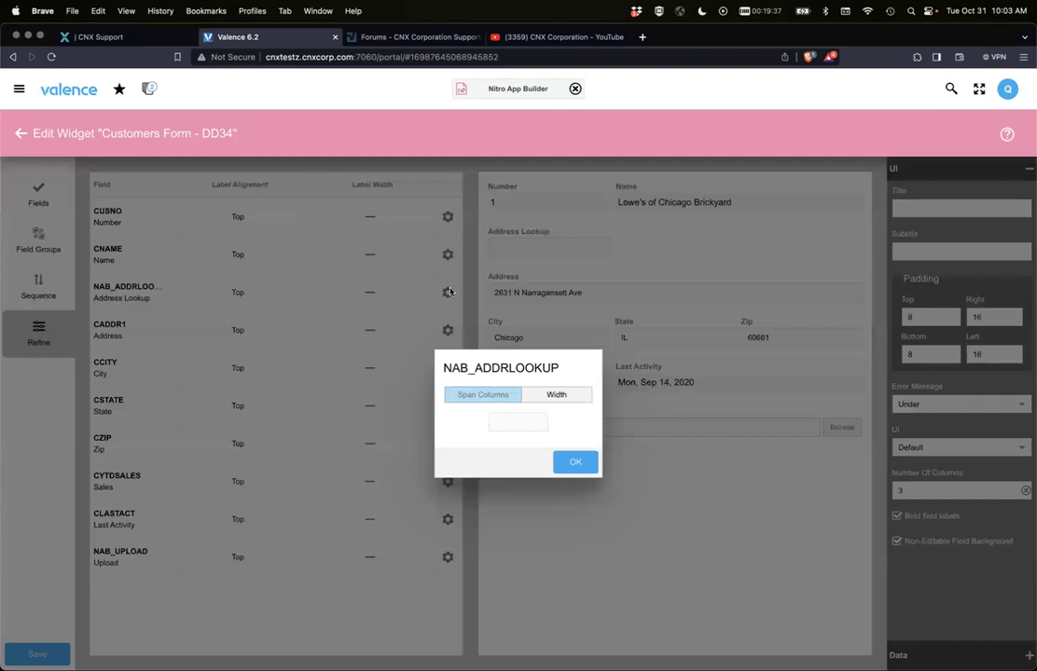
type("3")
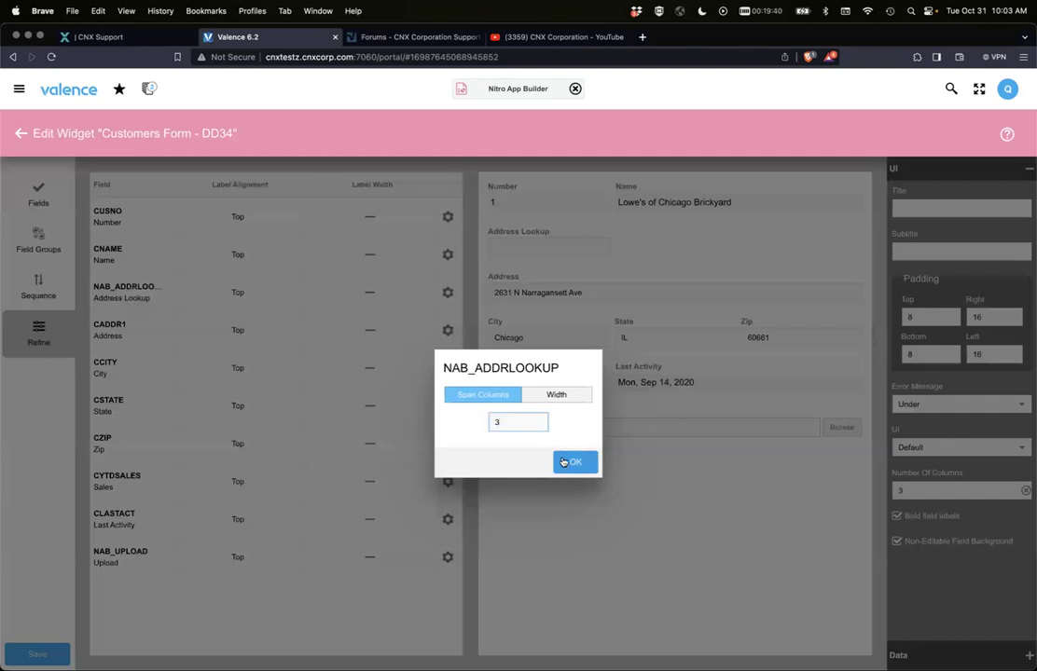
left_click(571, 461)
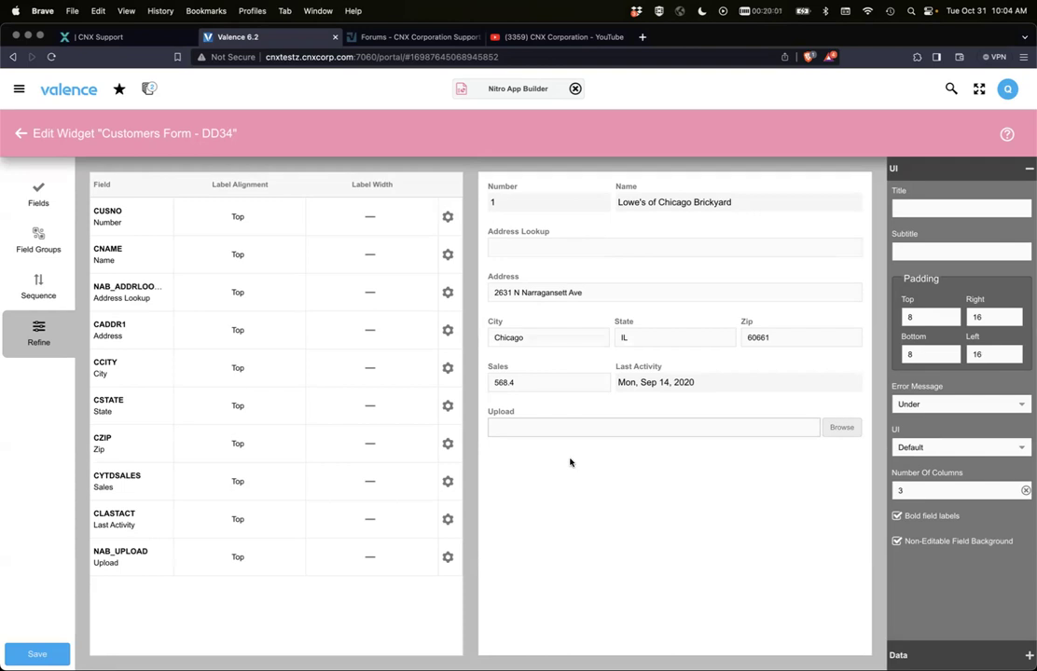
Test Address Lookup in the preview by accepting the first suggestion for a partial street address, and inspect the returned components in the developer console
left_click(525, 246)
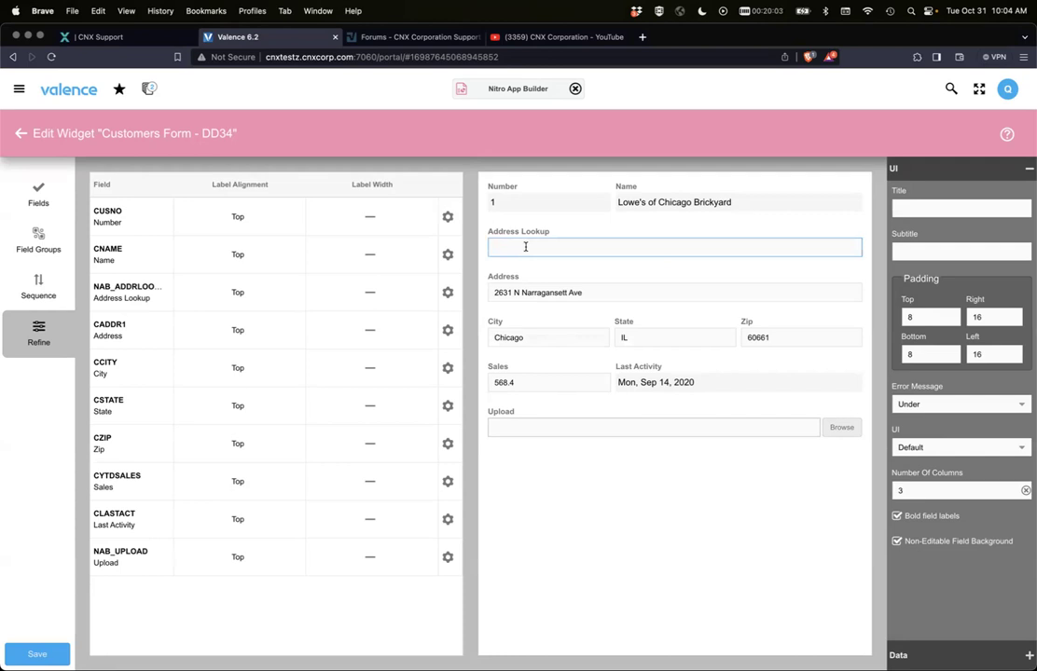
type("1412")
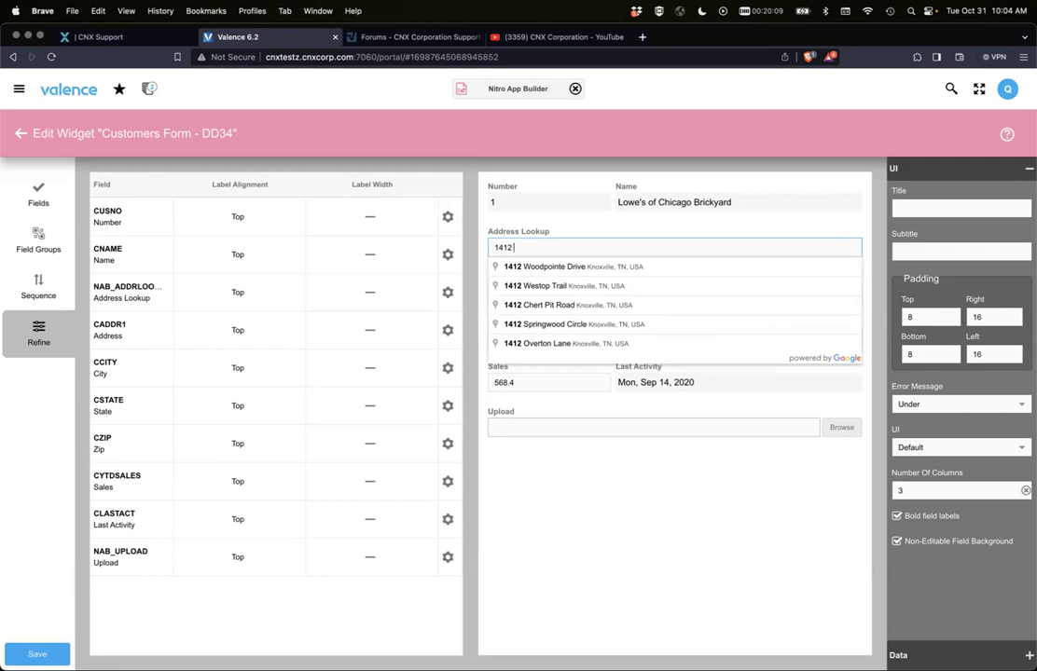
type("chest")
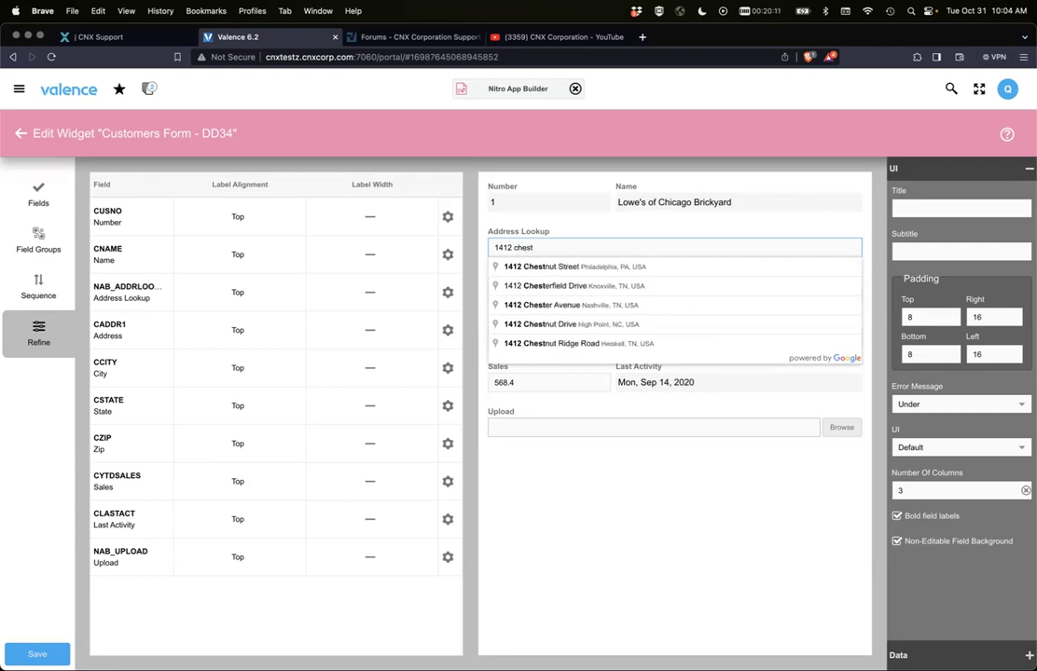
key("Down")
key("Return")
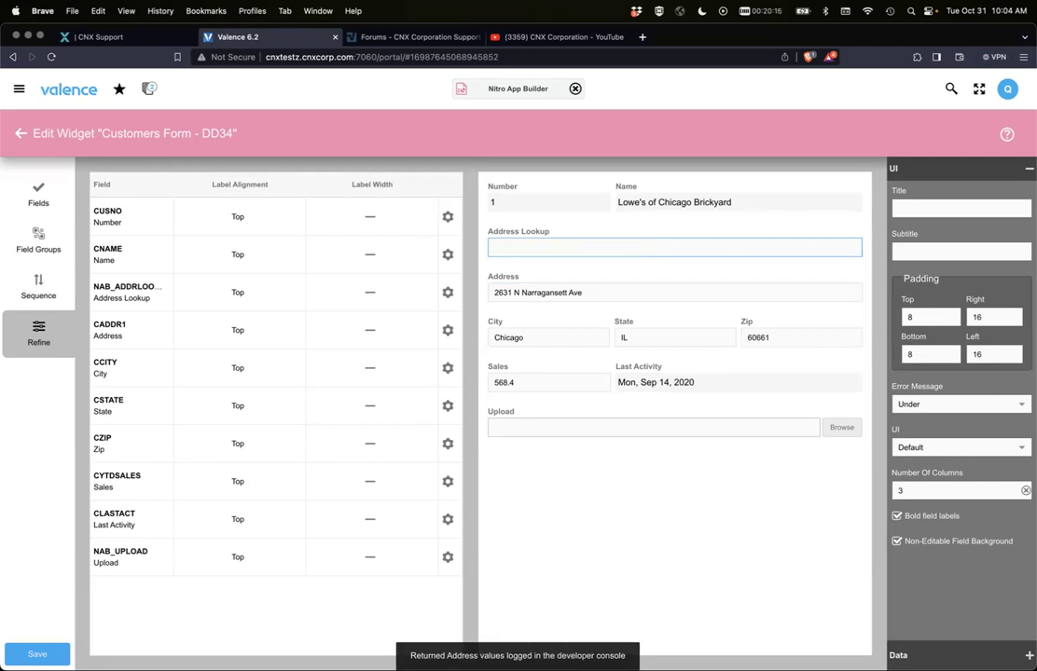
key("super+alt+j")
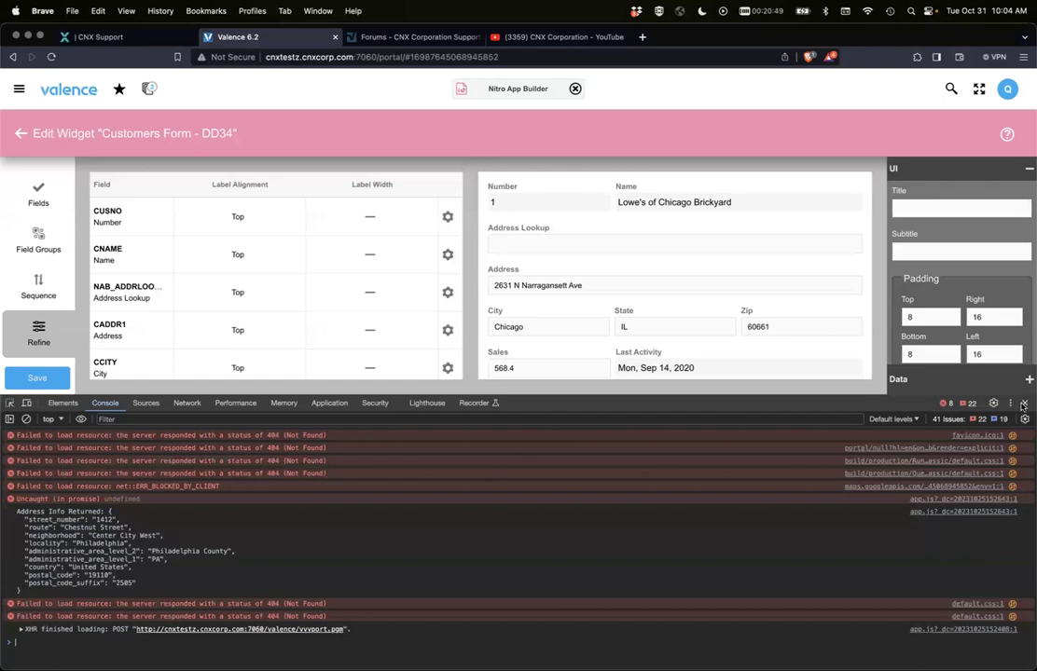
left_click(1024, 403)
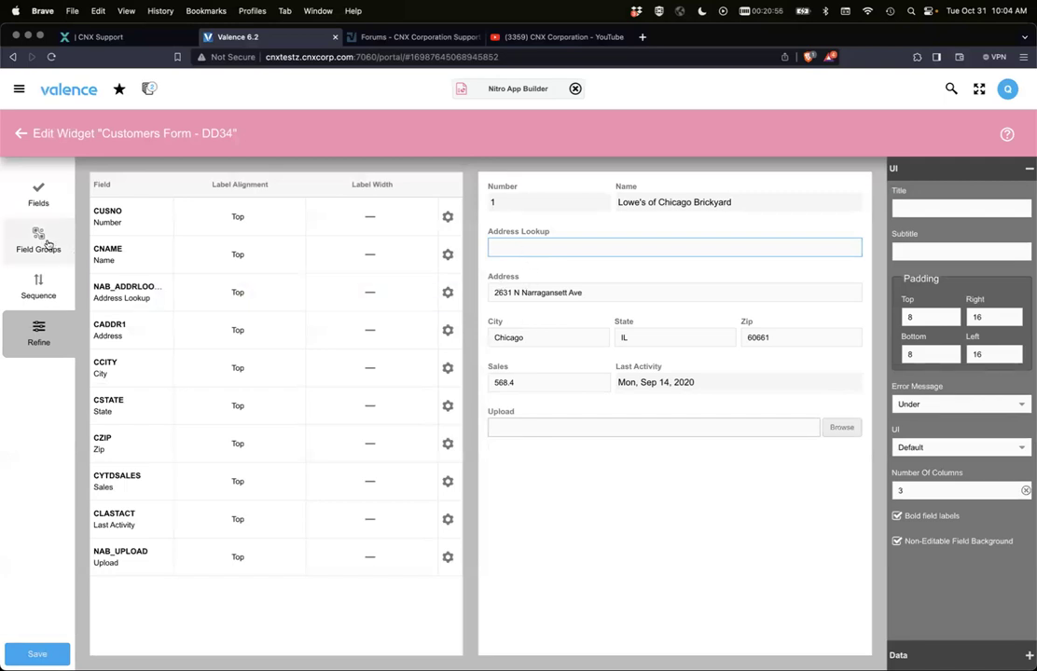
Open the formatting settings of CADDR1, review the Google documentation linked from Address Lookup Mapping(s), and return to the settings
left_click(38, 201)
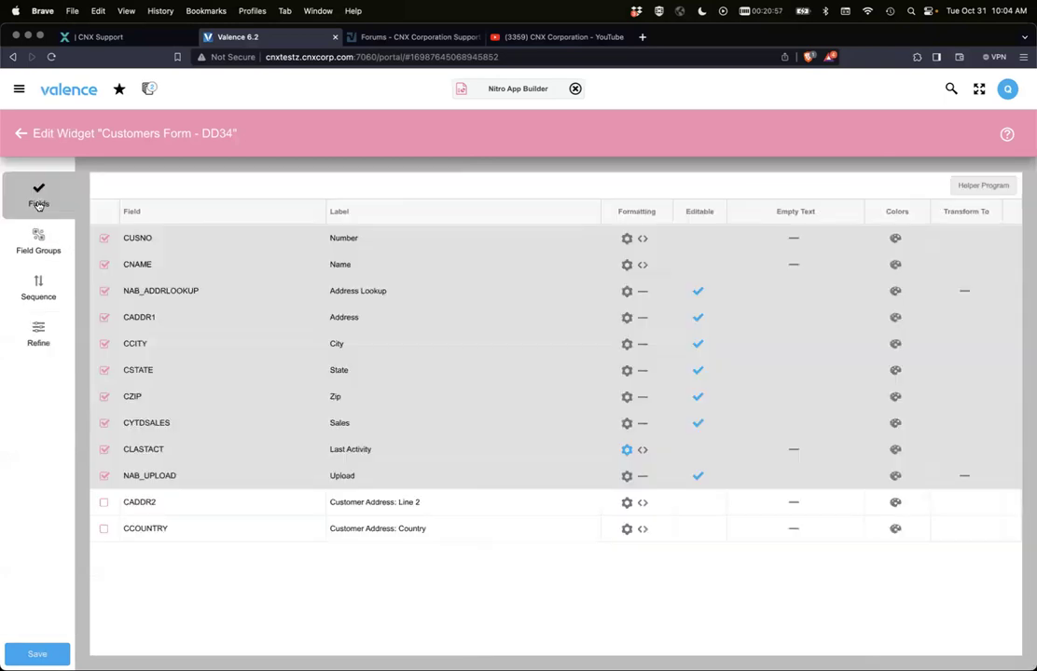
left_click(627, 318)
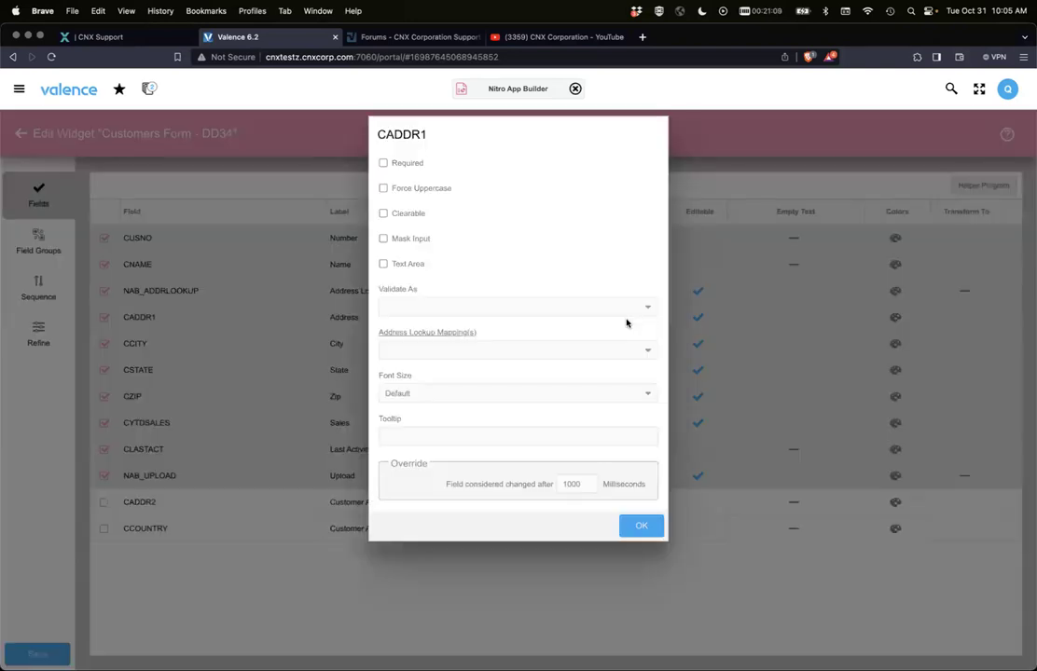
left_click(449, 334)
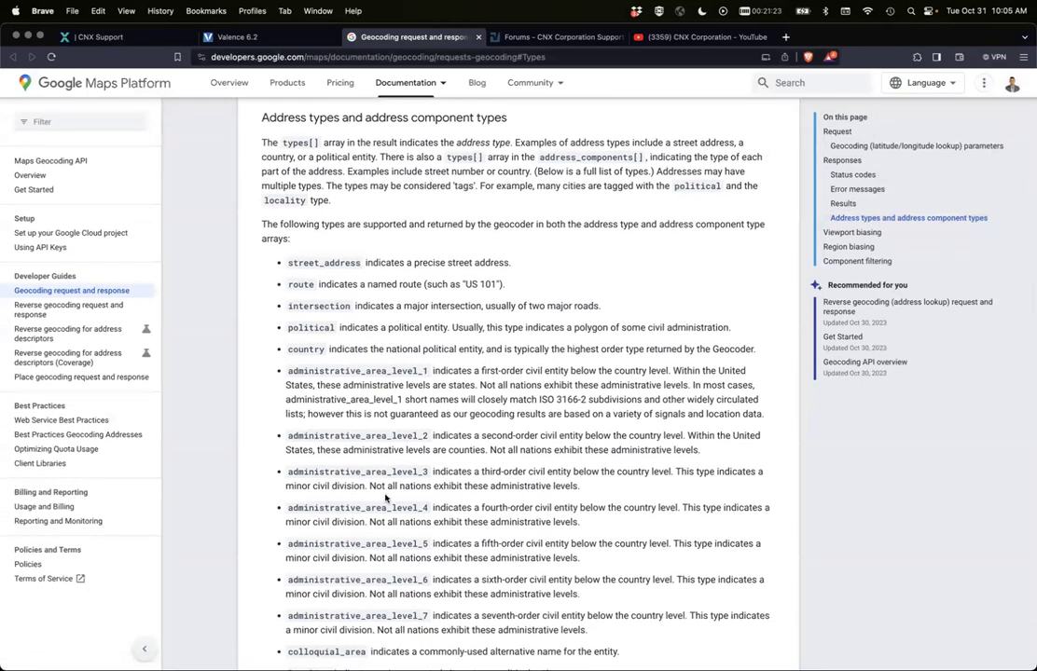
scroll(382, 493, "down", 5)
scroll(384, 494, "down", 2)
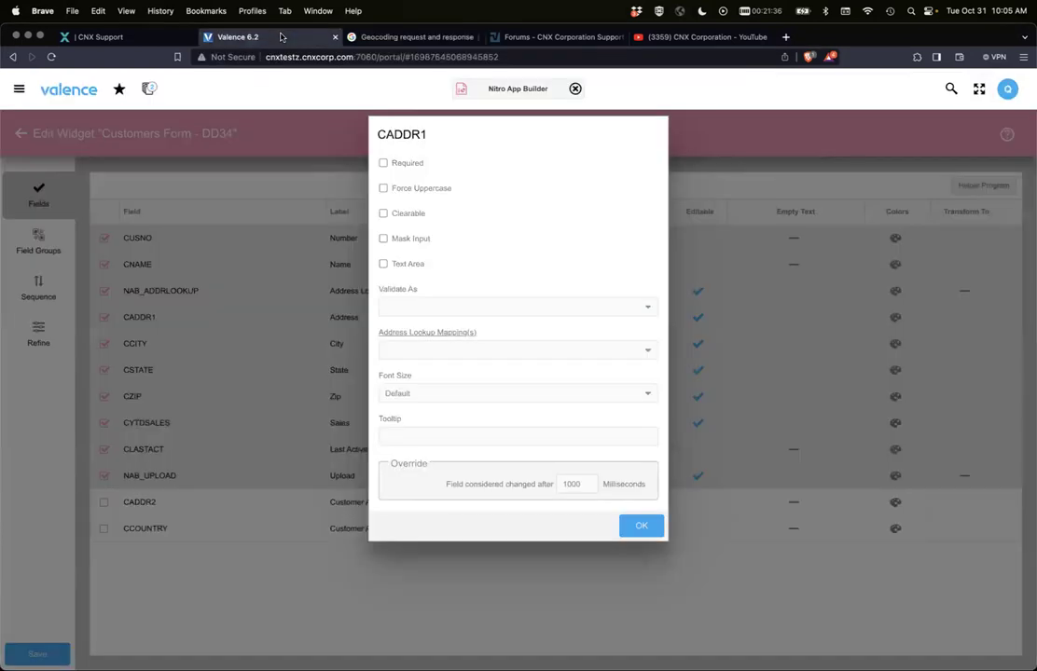
left_click(234, 37)
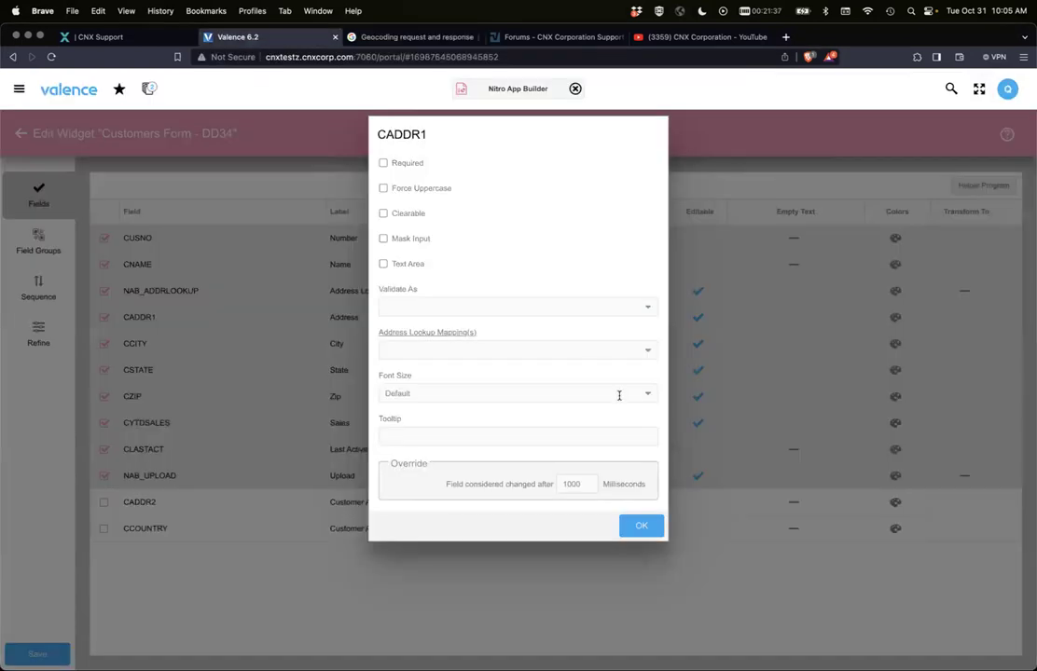
Map the street_number and route address components to the CADDR1 field and accept its formatting settings
left_click(649, 354)
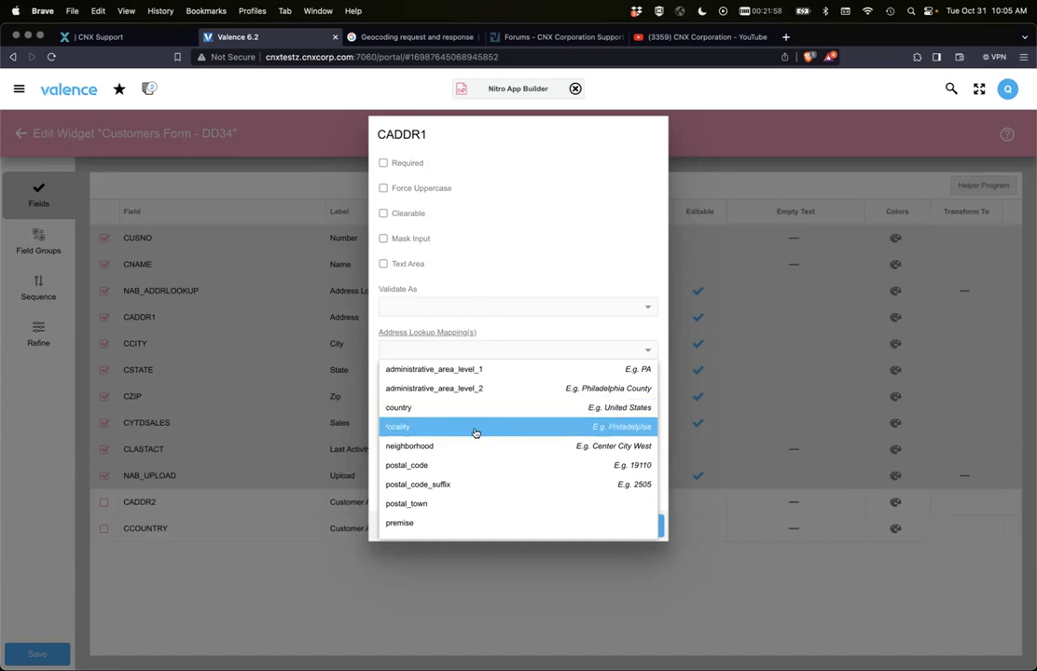
scroll(474, 435, "down", 4)
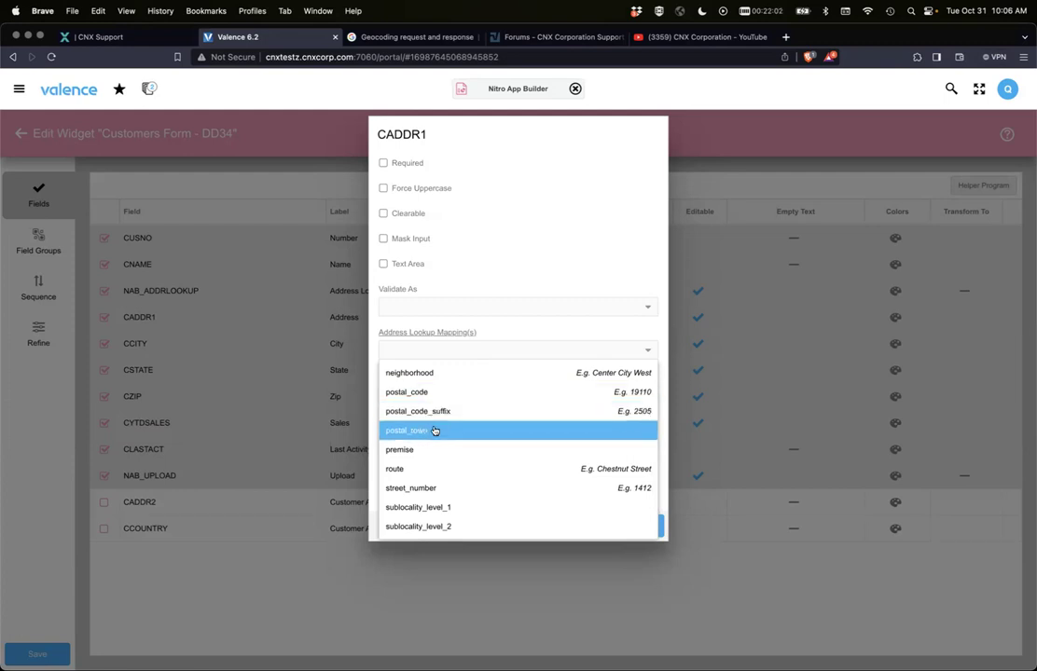
scroll(429, 471, "down", 1)
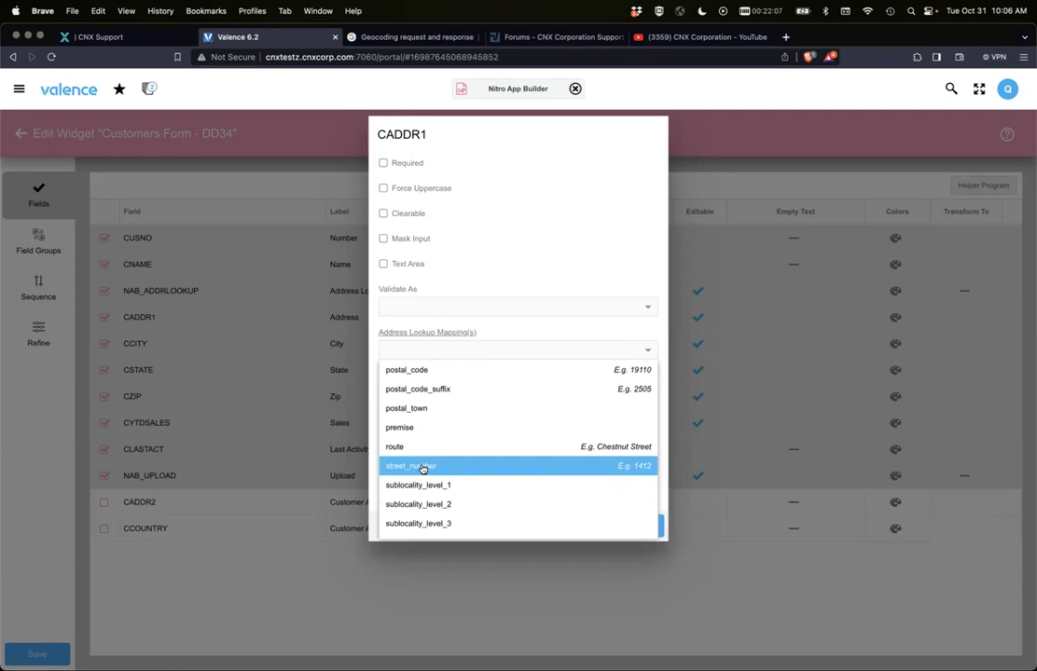
left_click(421, 468)
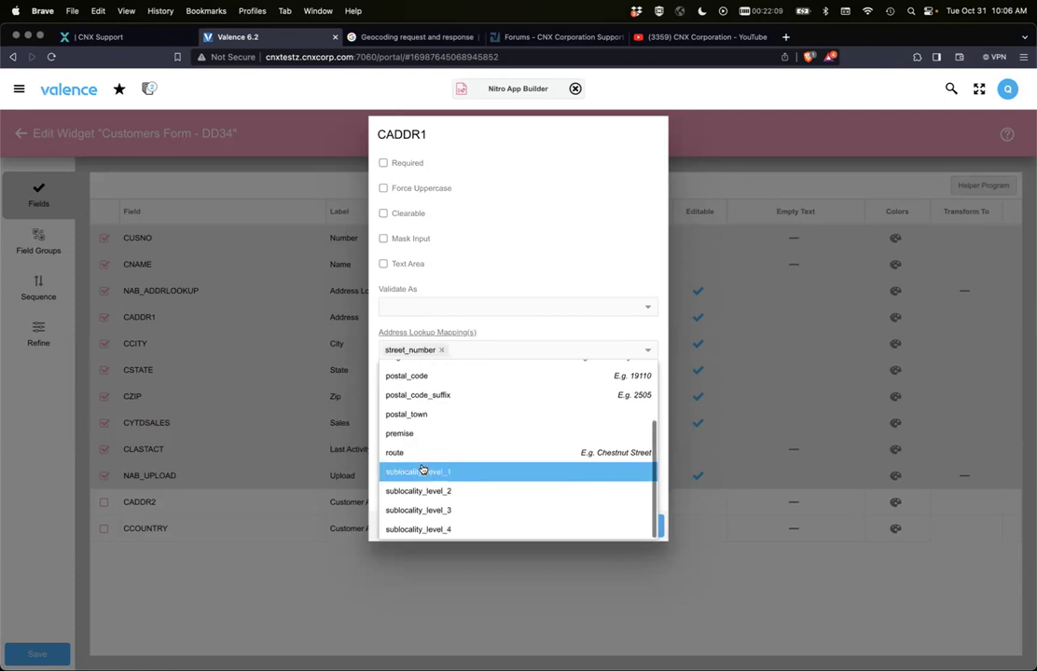
left_click(407, 452)
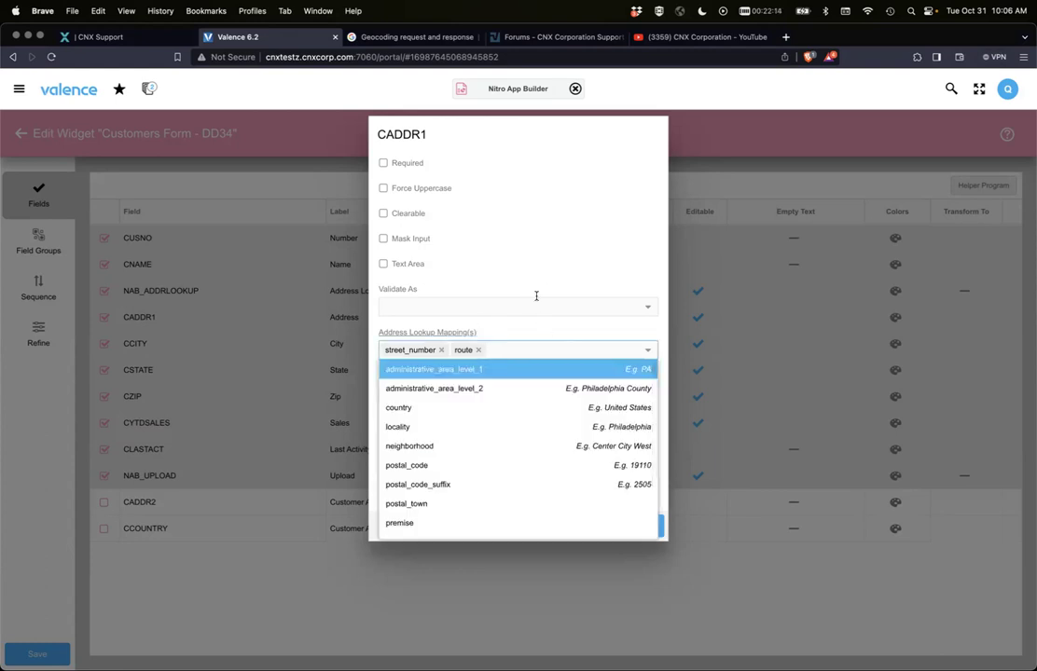
left_click(523, 259)
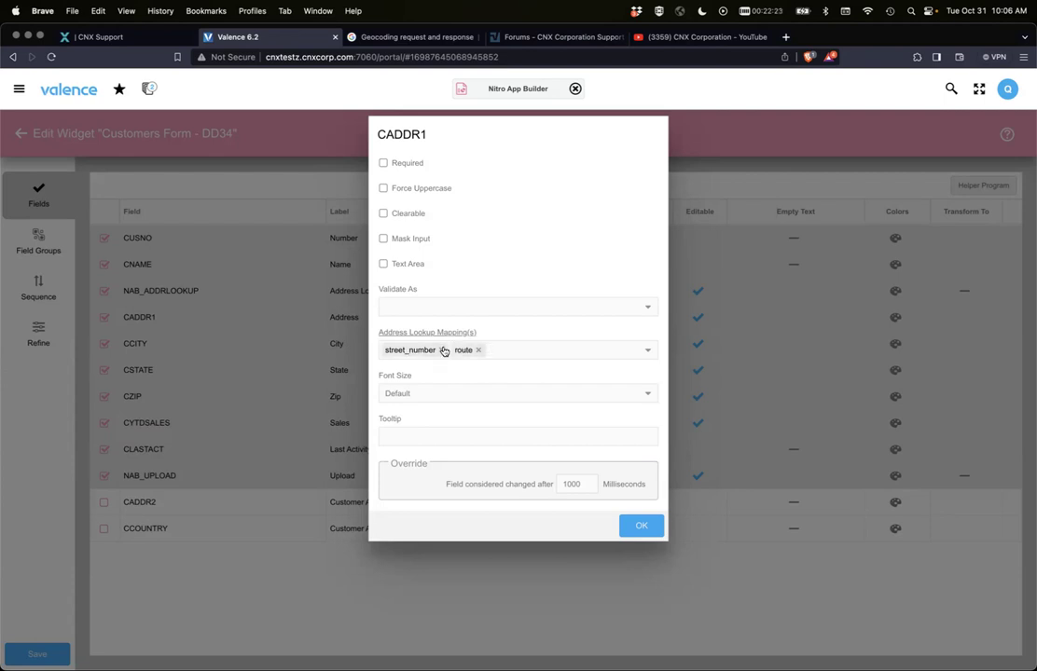
left_click(633, 524)
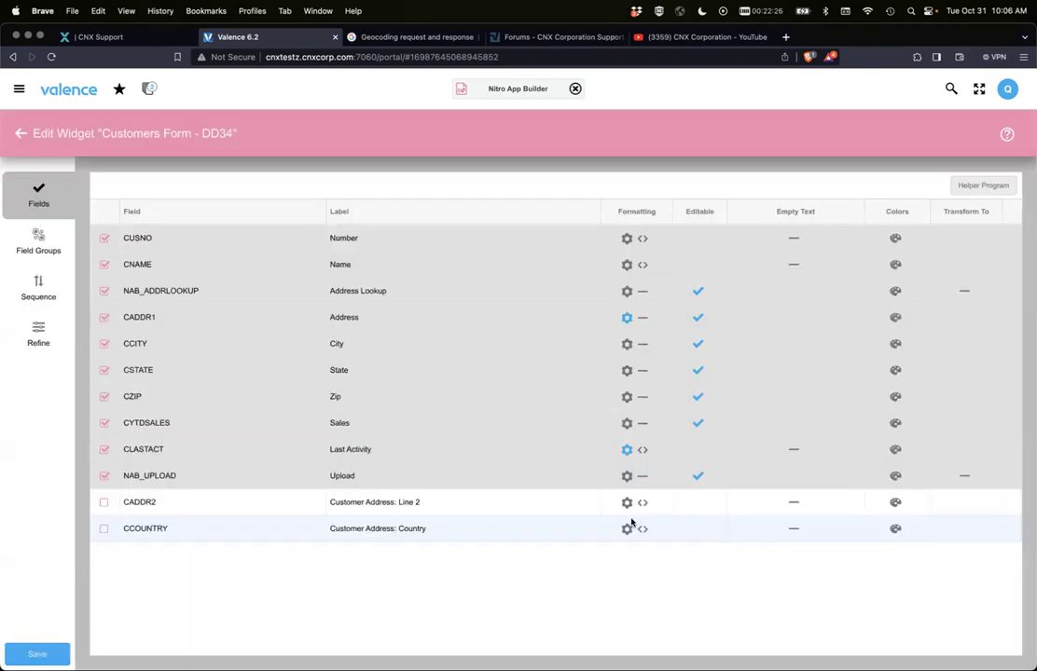
Test Address Lookup in the form preview by entering a partial street number, accepting the first suggestion, and checking the address fields
left_click(51, 331)
left_click(528, 244)
type("1233")
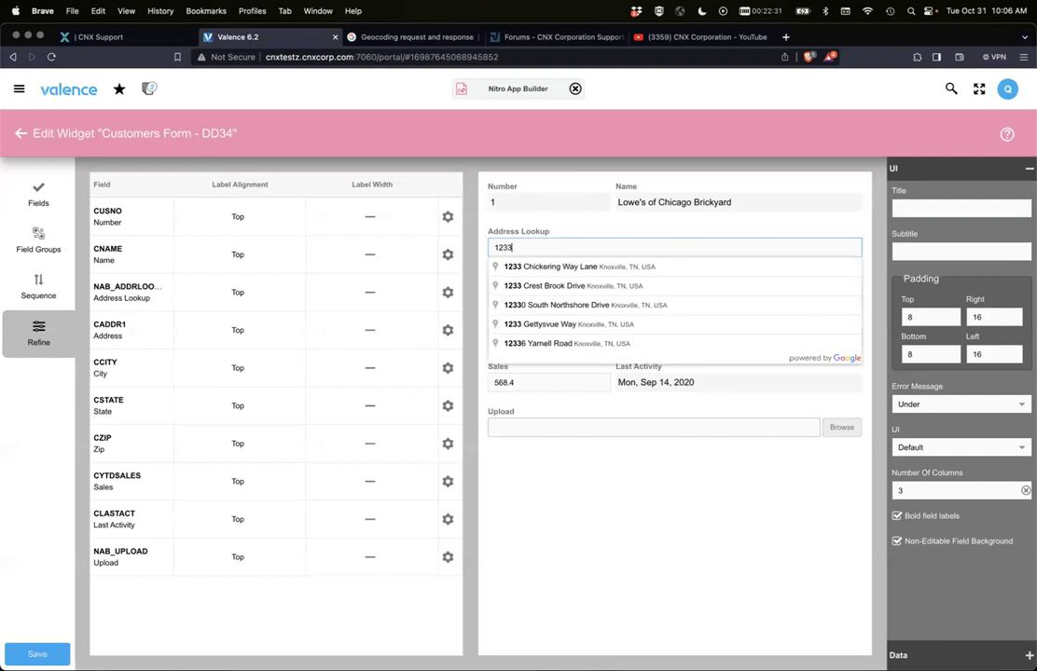
left_click(534, 266)
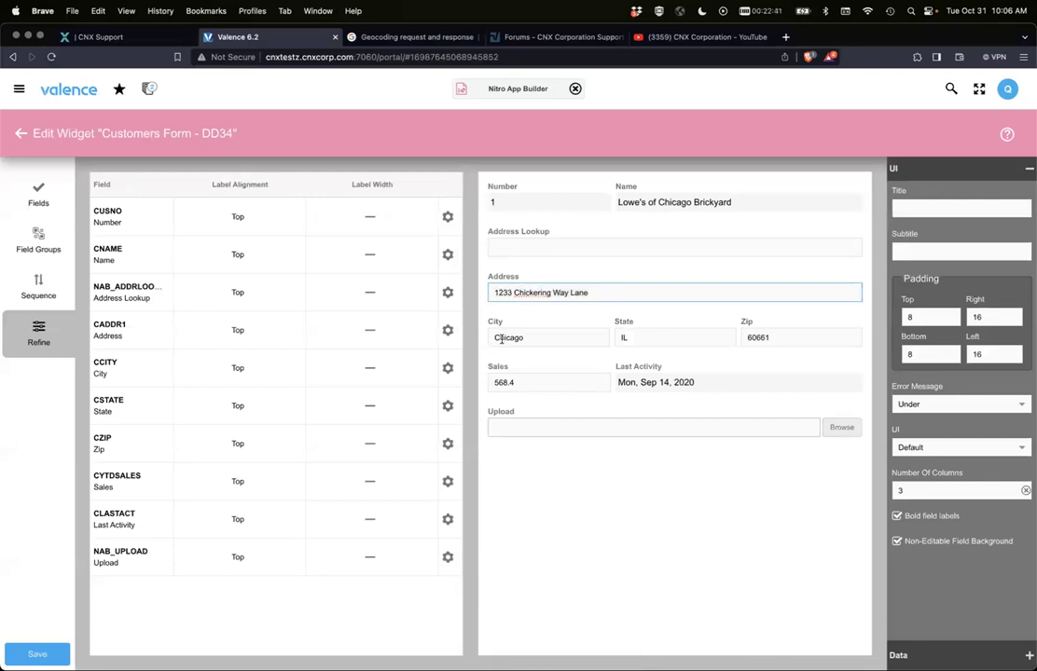
left_click(36, 207)
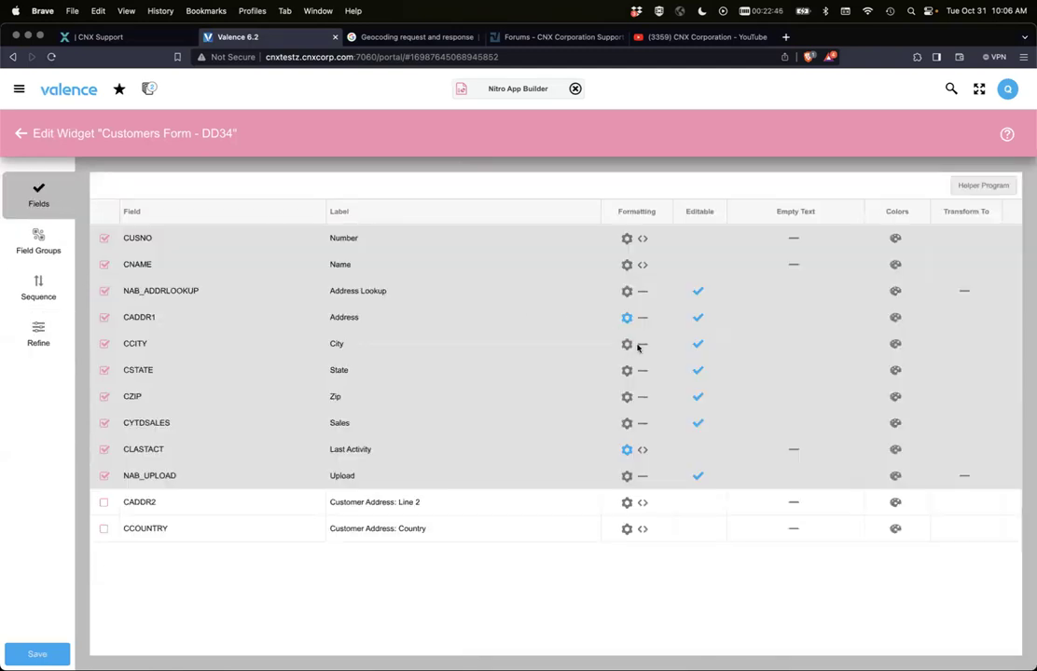
left_click(22, 336)
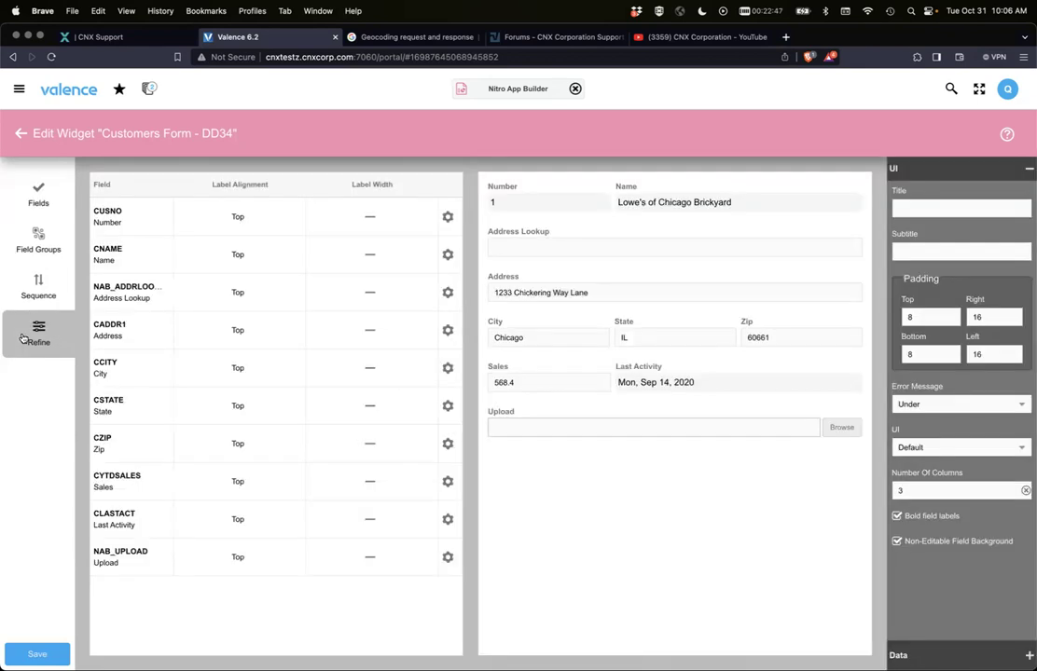
left_click(607, 293)
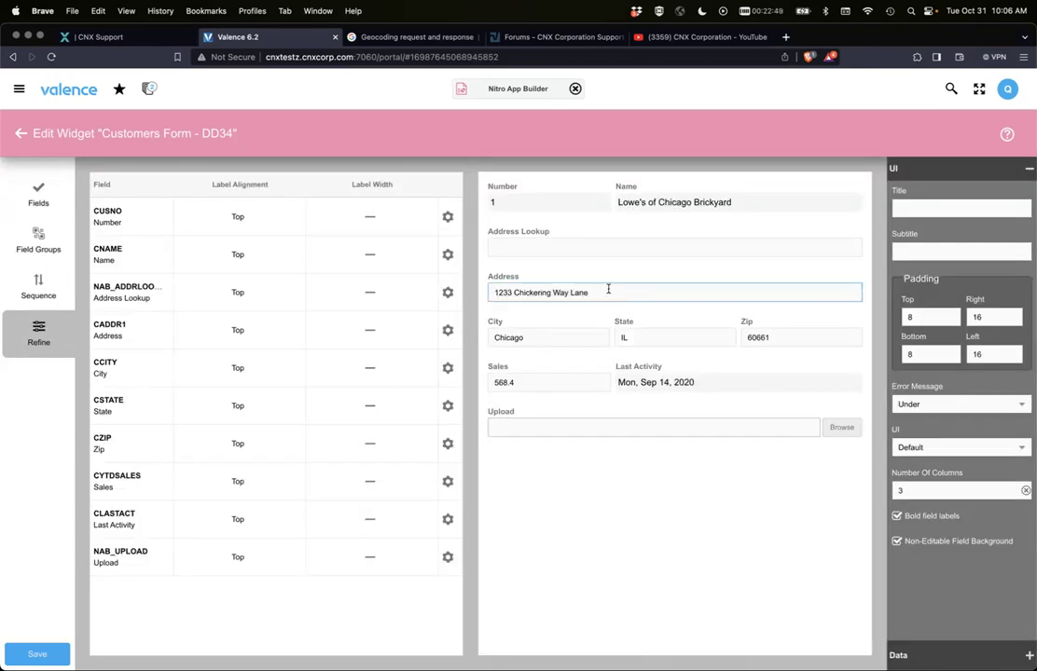
Set the address lookup mapping of the CCITY field to locality and accept its formatting settings
left_click(28, 187)
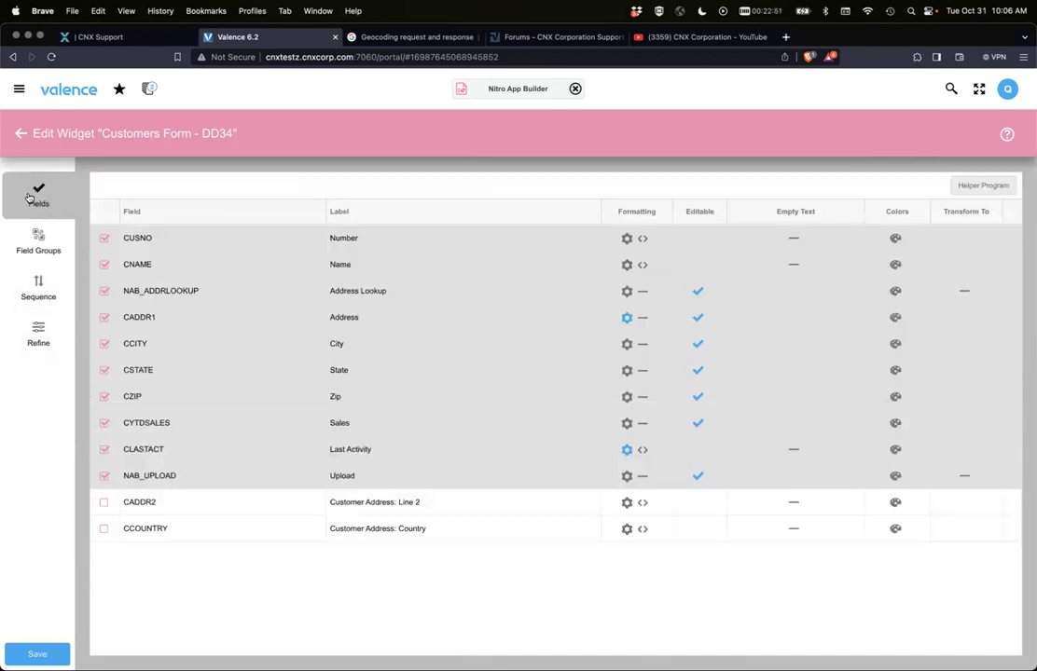
left_click(626, 343)
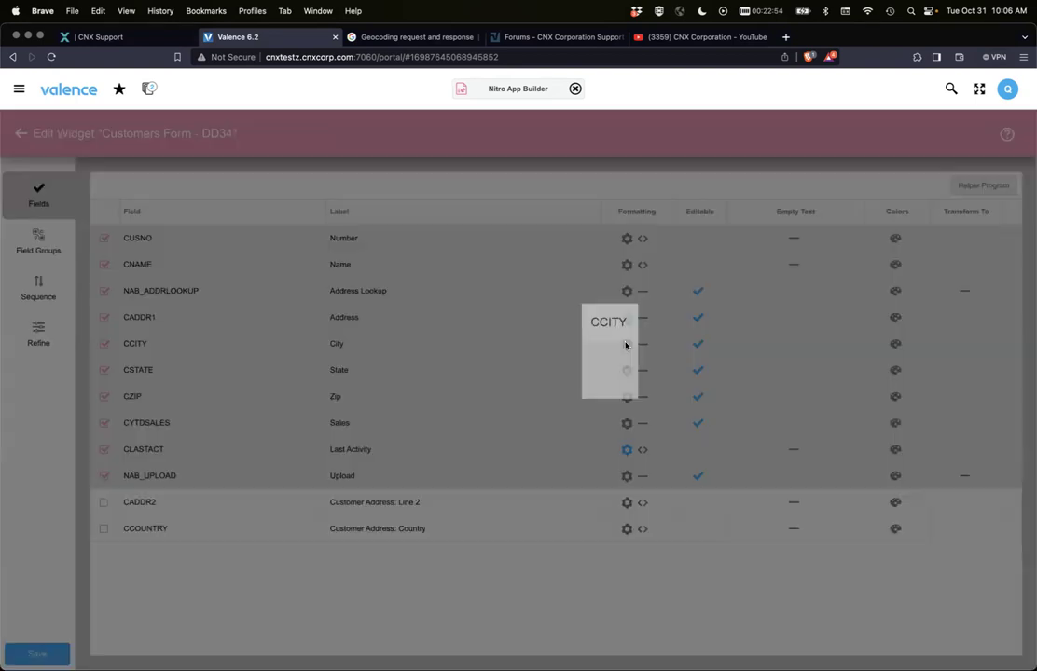
left_click(646, 352)
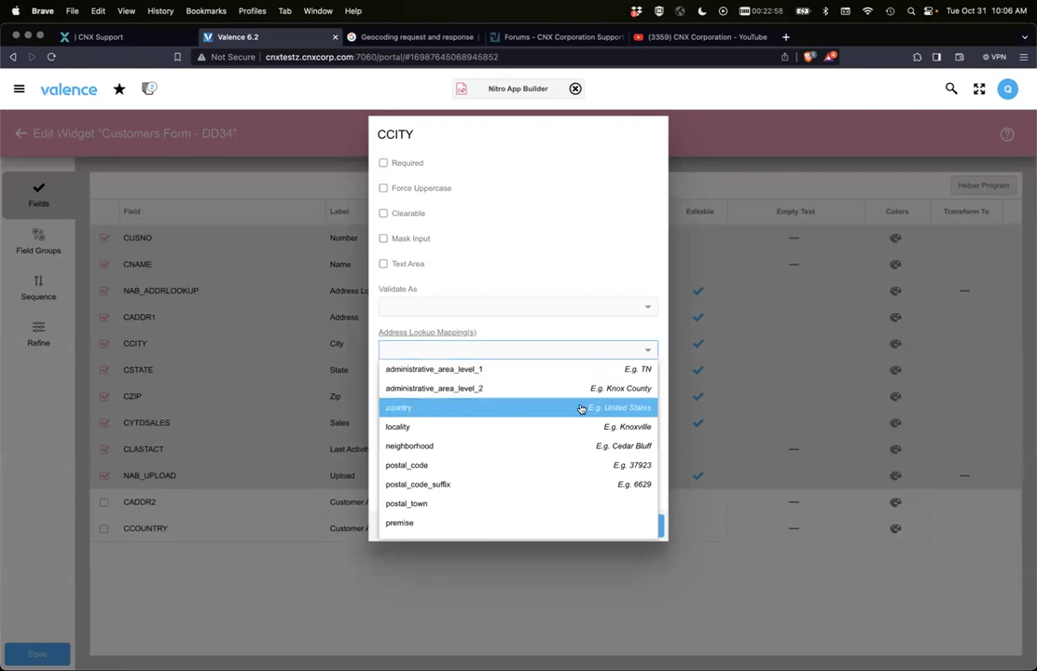
scroll(550, 409, "down", 2)
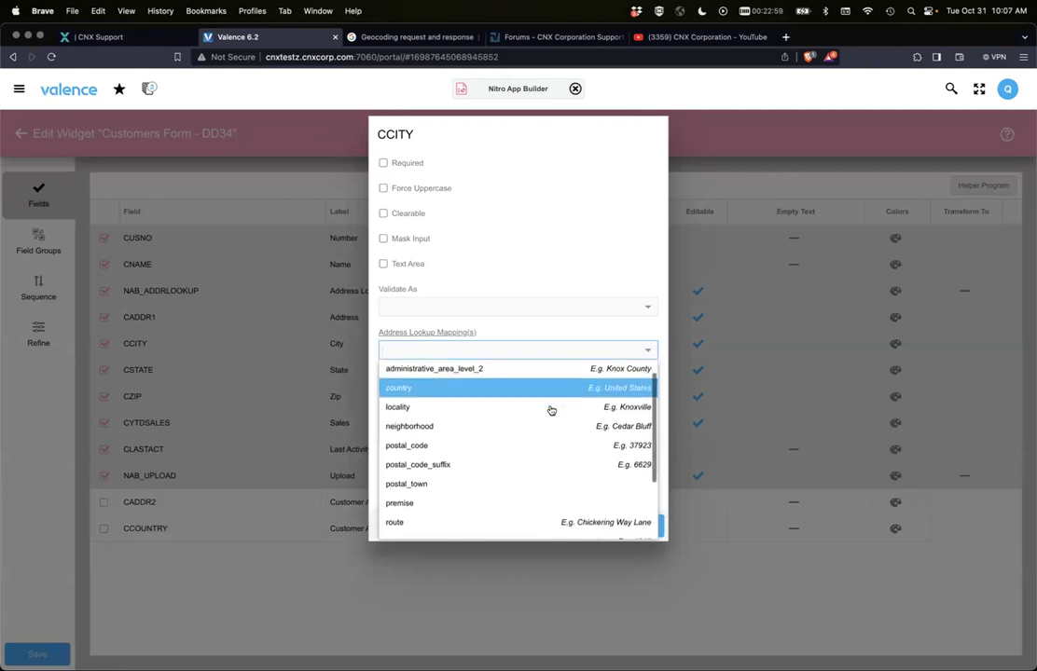
scroll(541, 420, "down", 1)
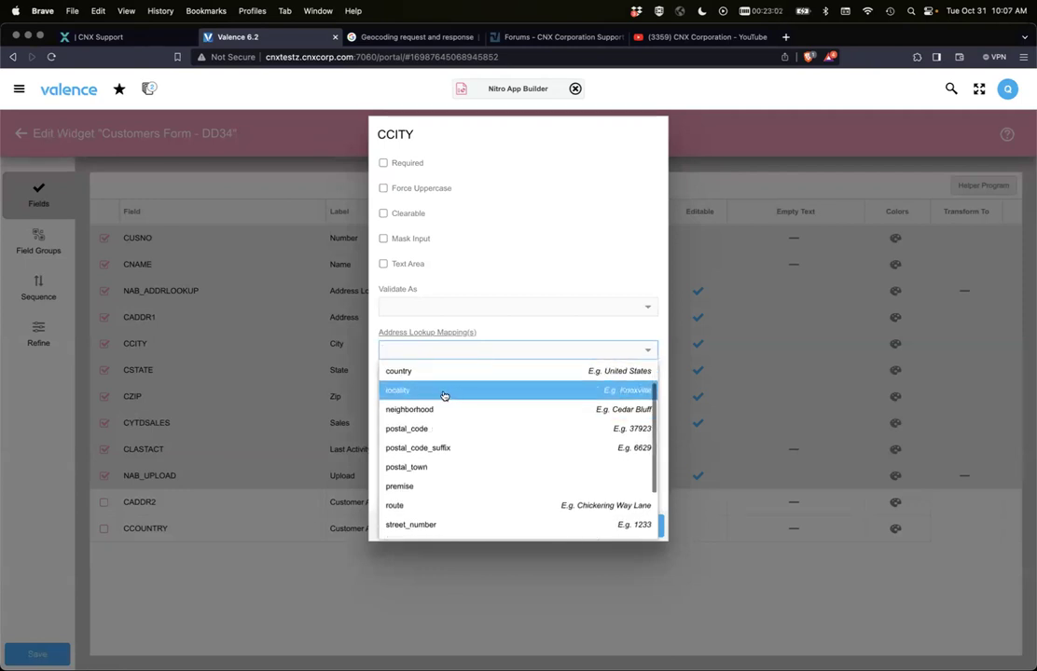
scroll(449, 408, "down", 2)
scroll(449, 408, "up", 4)
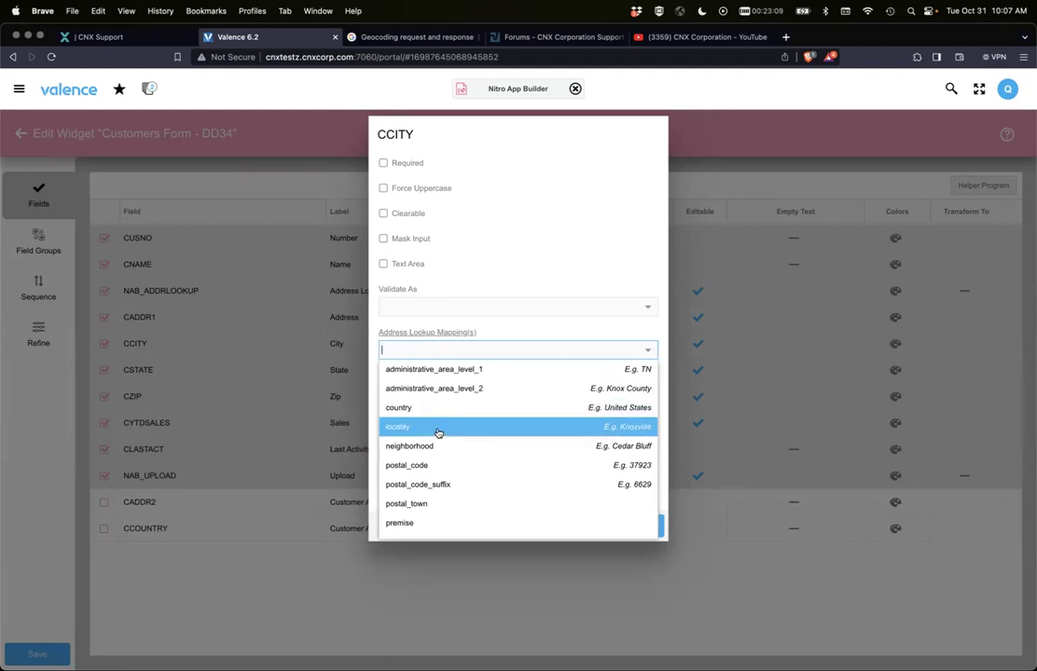
left_click(435, 429)
left_click(529, 320)
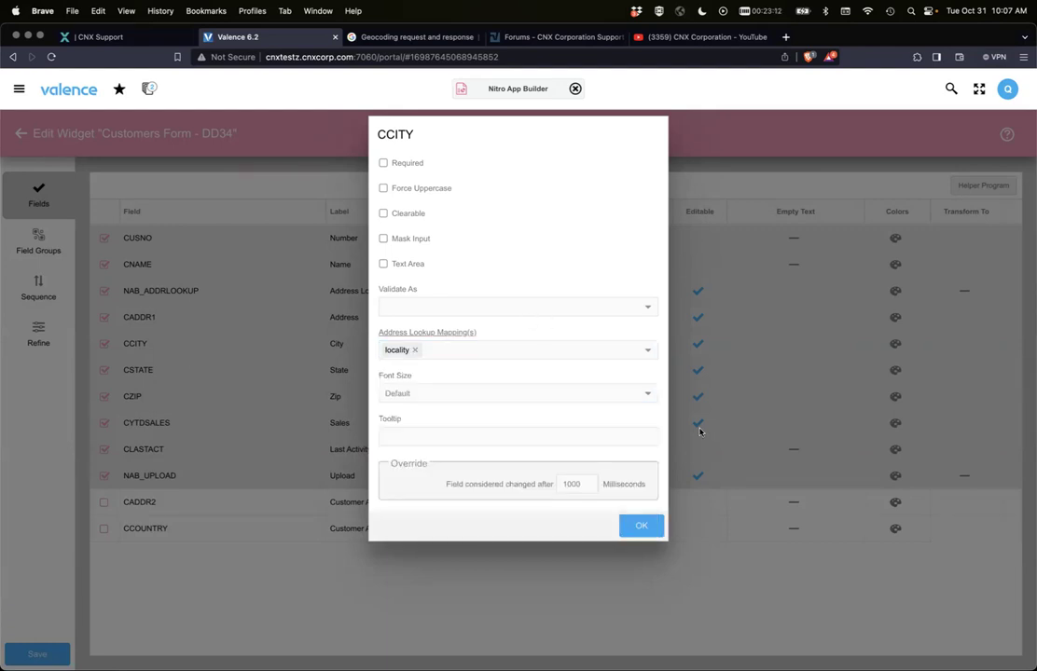
left_click(634, 524)
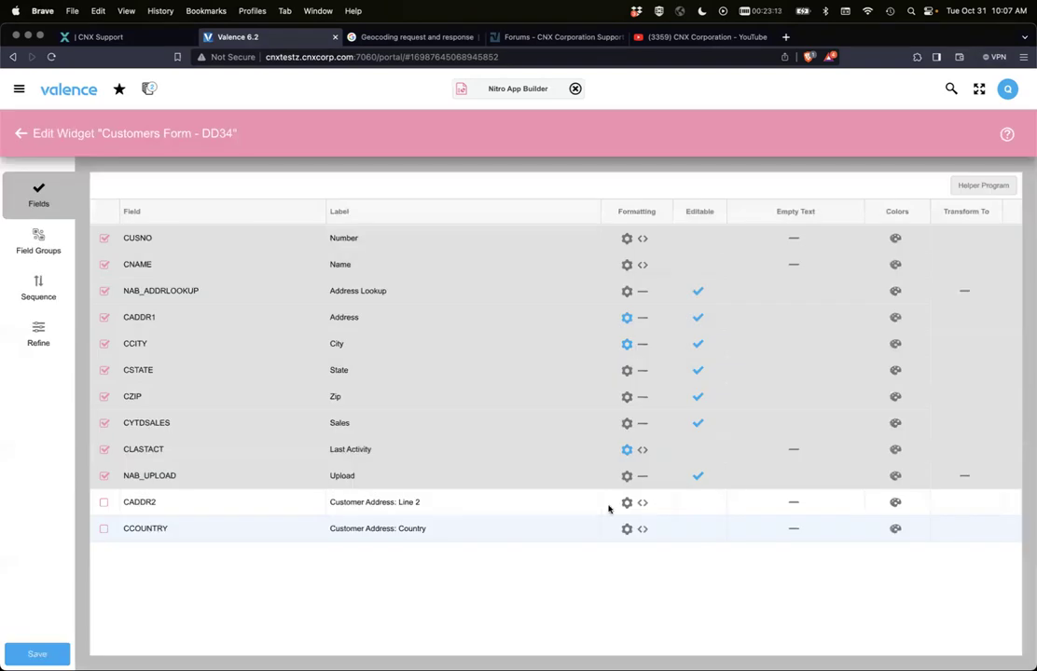
Set the address lookup mapping of the CSTATE field to administrative_area_level_1 and accept its formatting settings
left_click(626, 372)
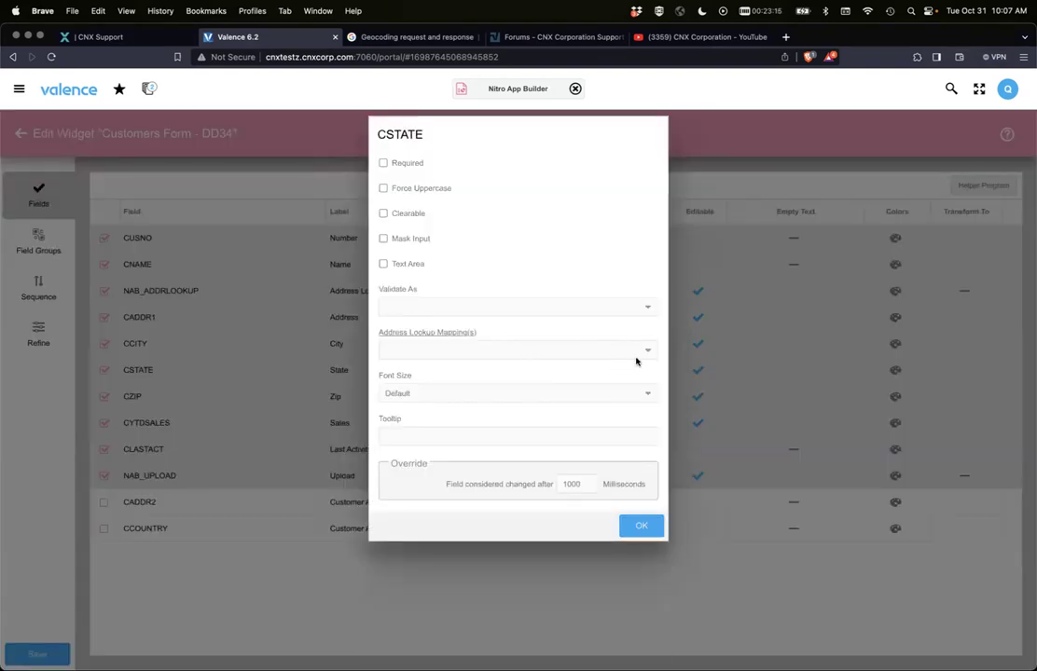
left_click(648, 352)
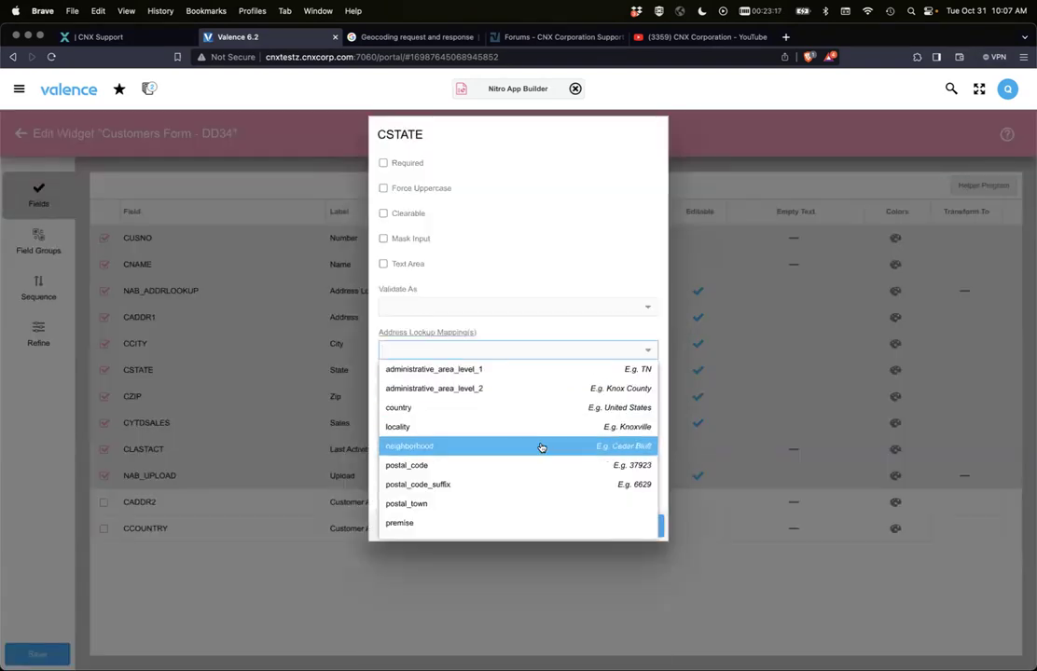
left_click(486, 369)
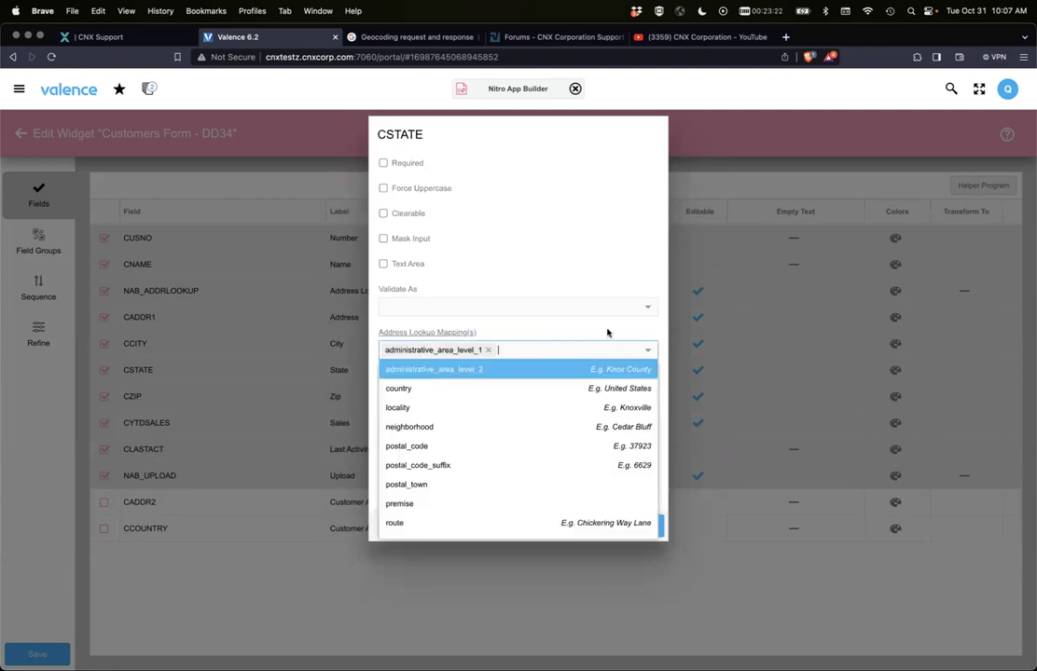
left_click(662, 529)
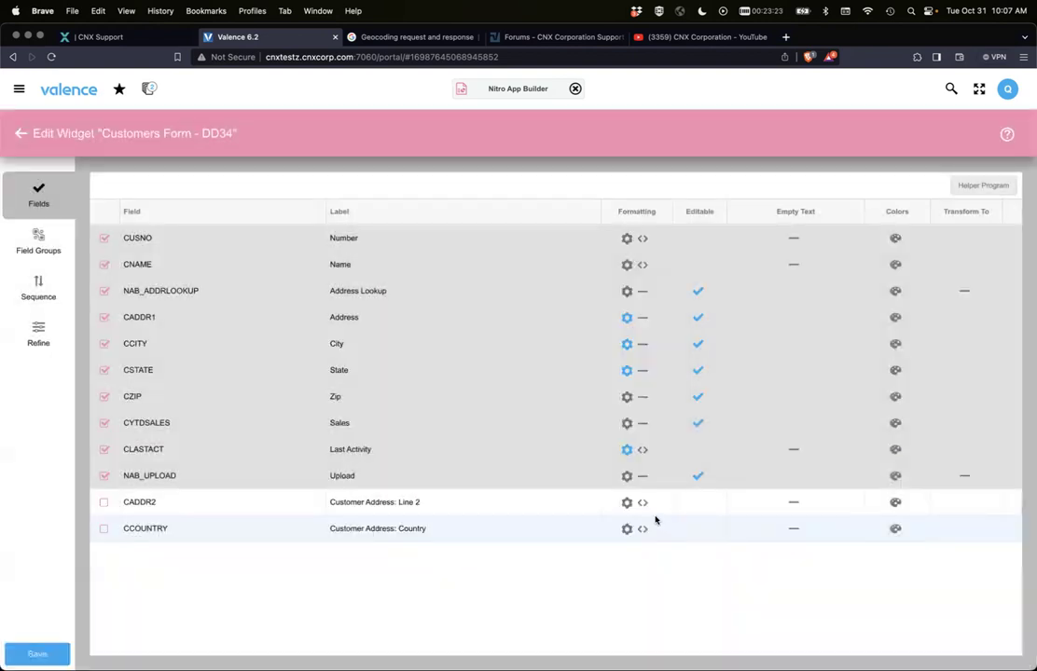
Set the address lookup mapping of the CZIP field to postal_code and accept its formatting settings
left_click(625, 396)
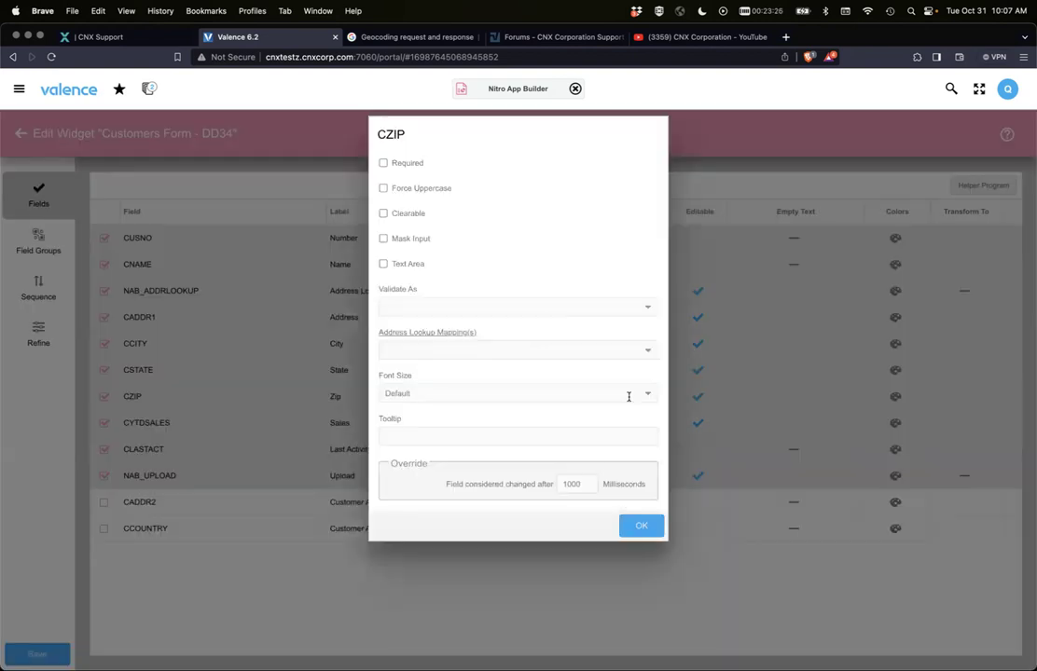
left_click(649, 353)
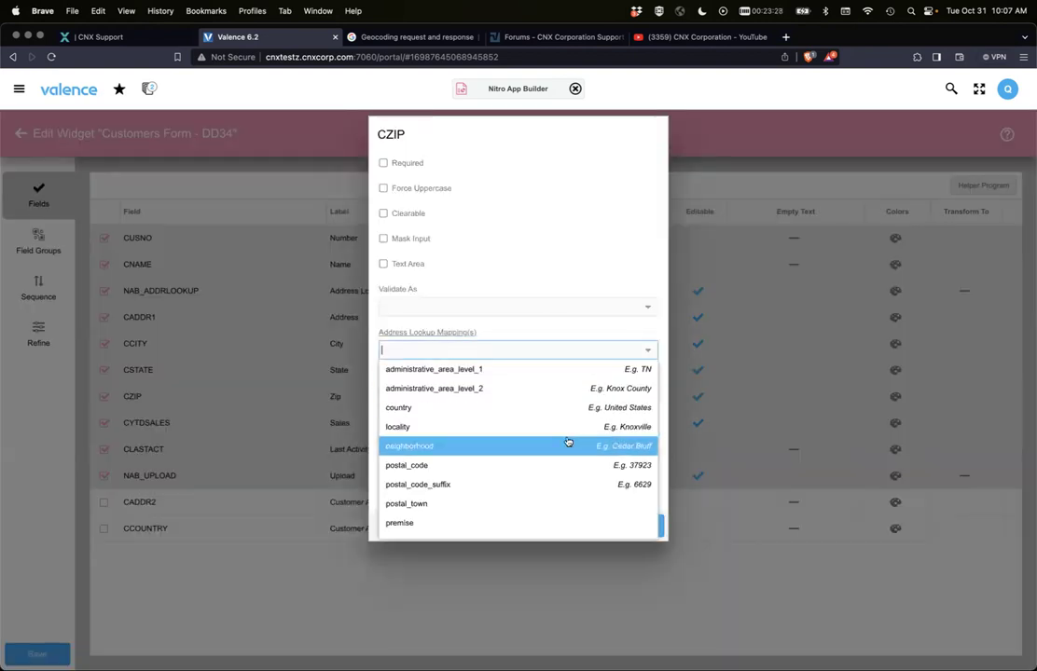
left_click(511, 468)
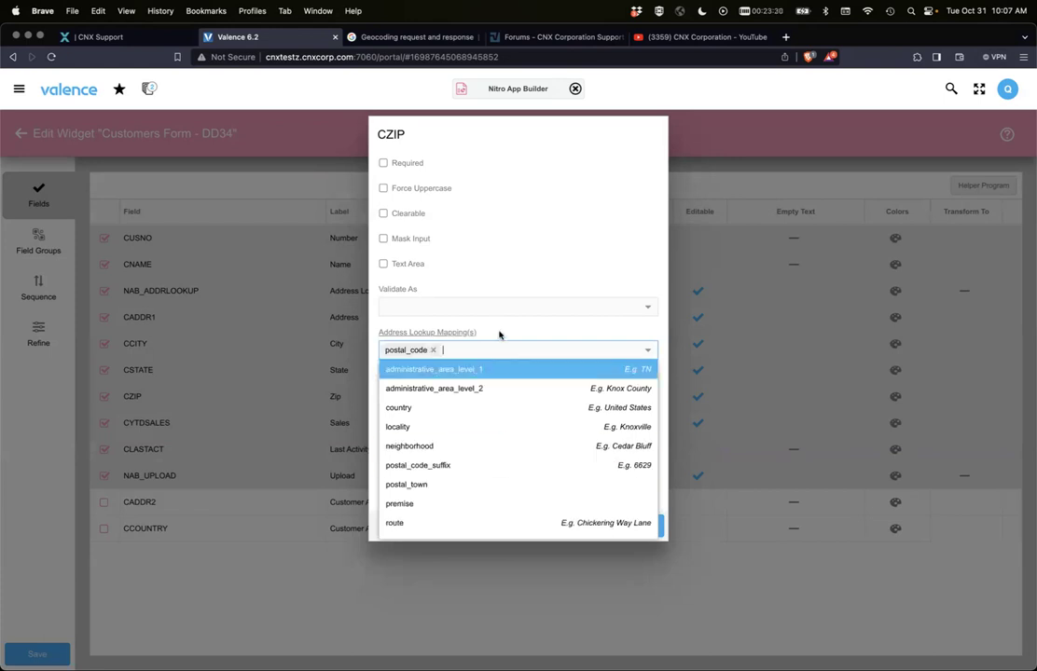
left_click(662, 527)
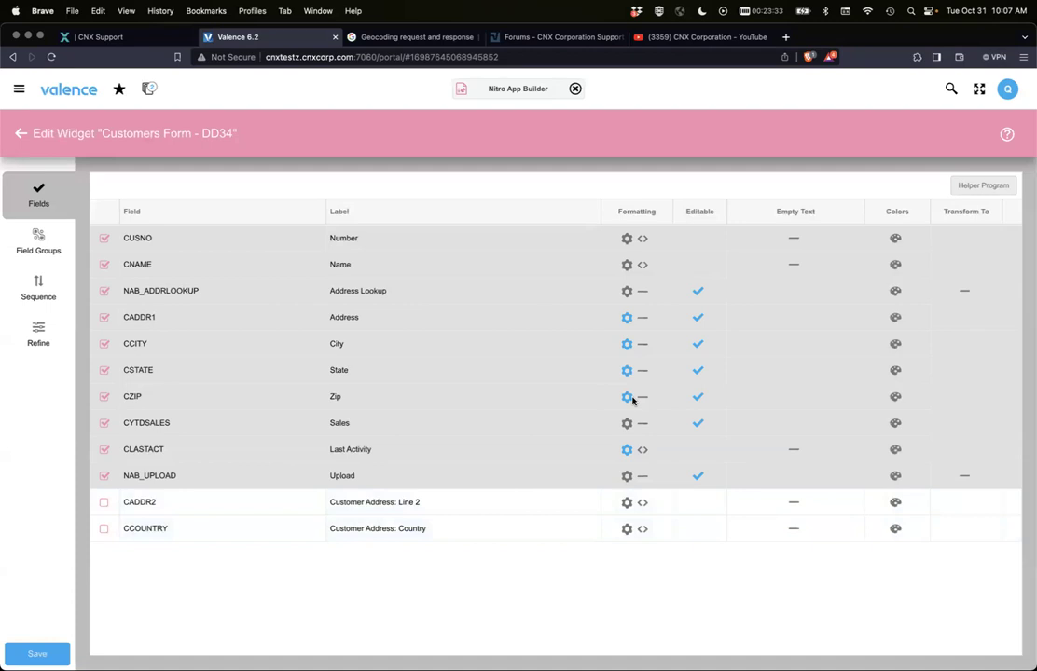
Retest Address Lookup in the preview with the fifth suggestion for a partial street address, and check the address, city, state and zip against the mapped fields
left_click(30, 334)
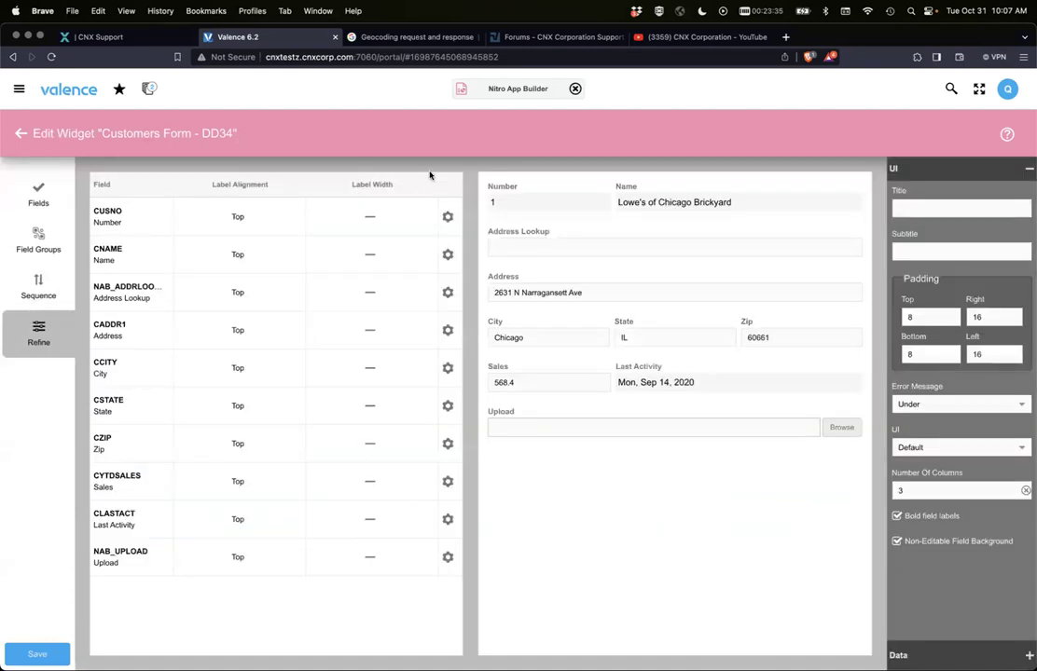
left_click(510, 245)
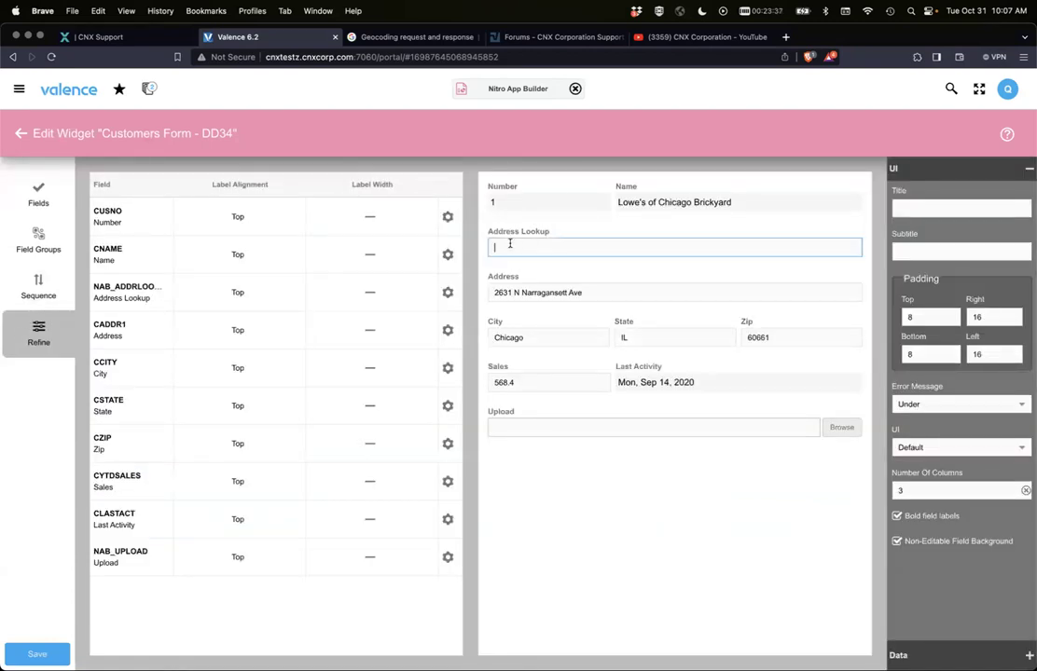
type("1412 west")
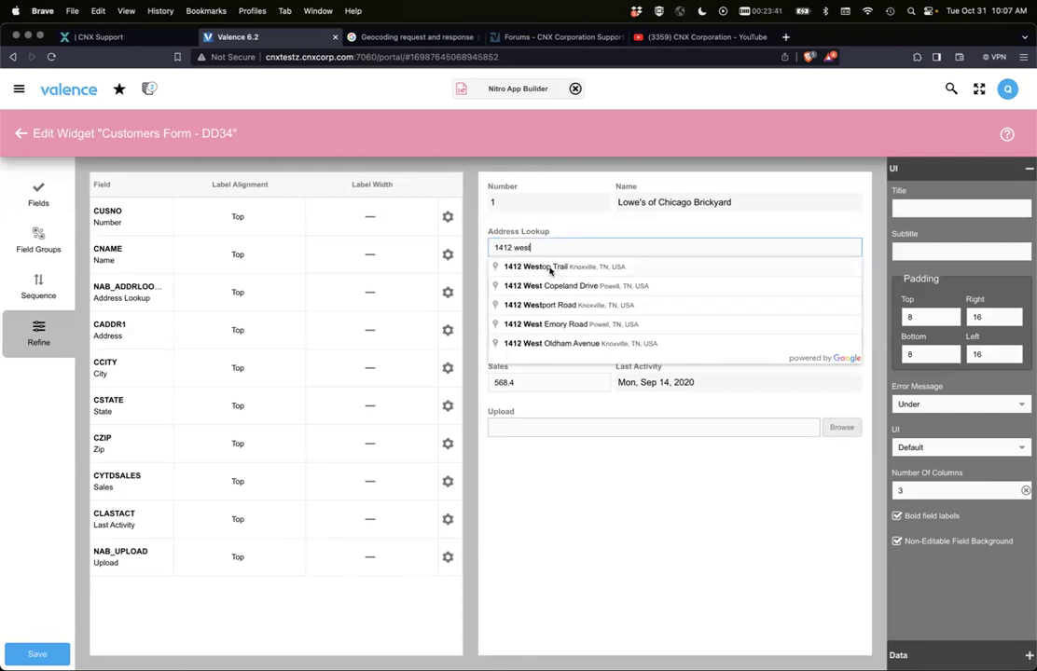
left_click(566, 344)
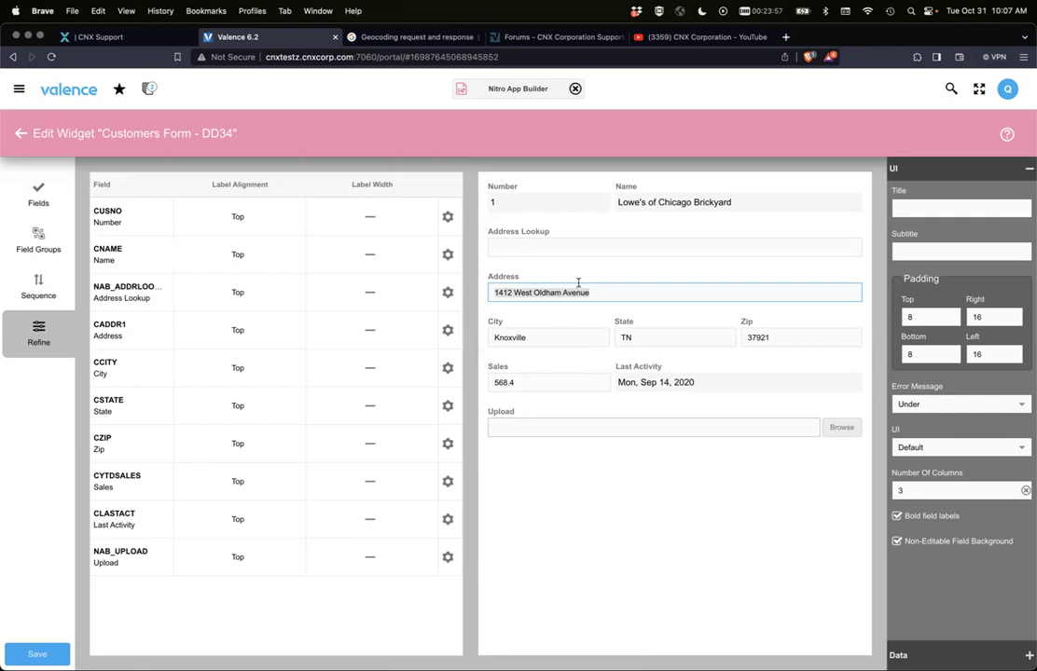
left_click(544, 246)
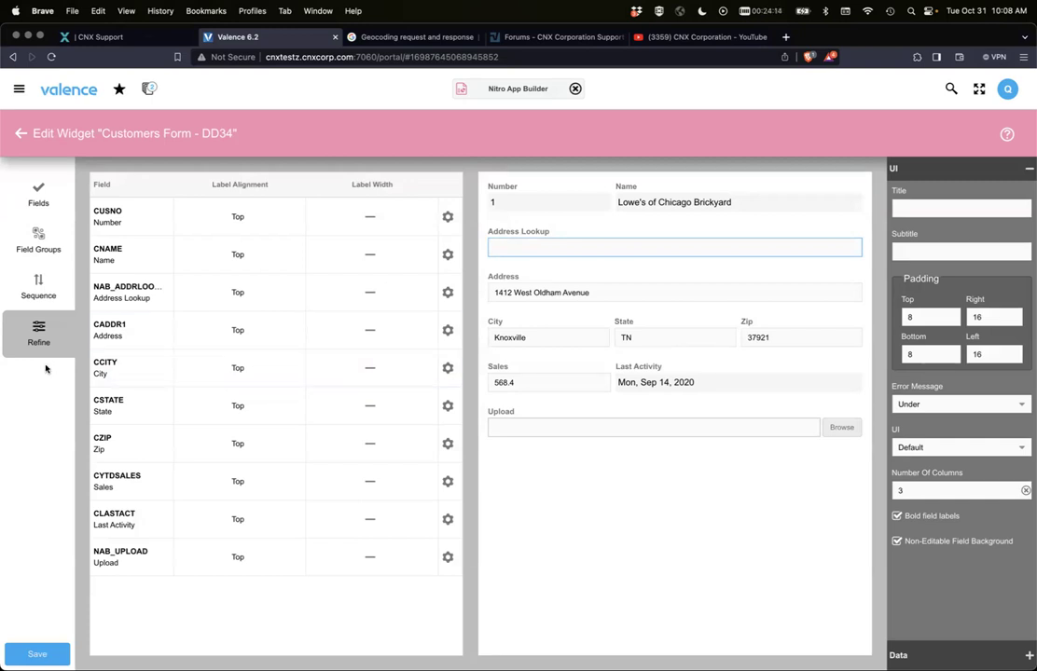
left_click(31, 200)
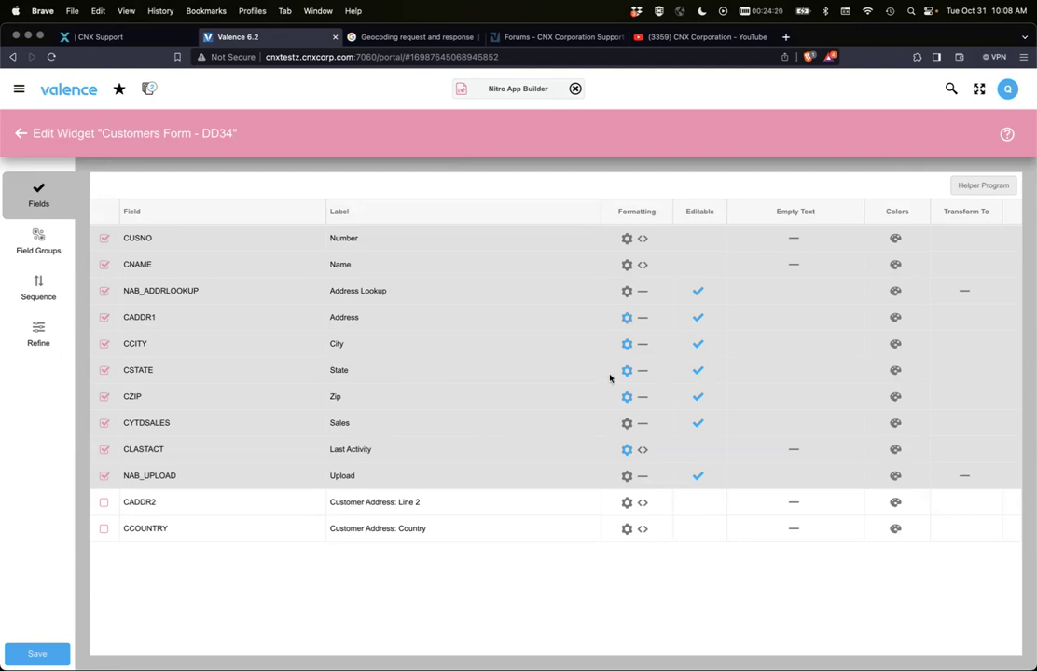
left_click(17, 352)
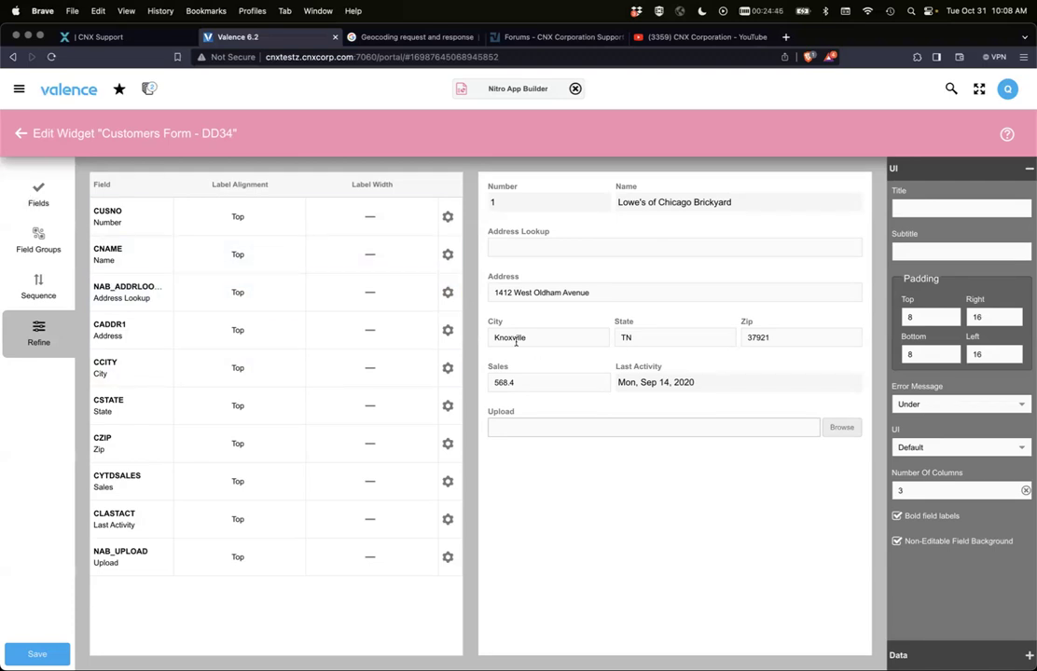
Set the input format of the CYTDSALES field to $999,999,999.00 and accept its formatting settings
left_click(41, 180)
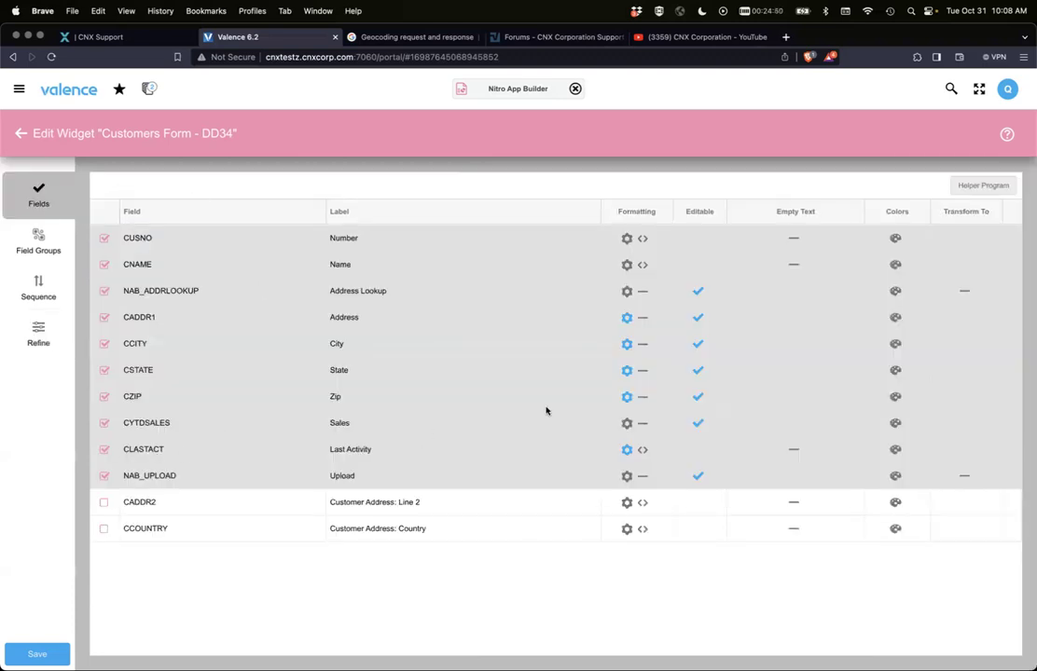
left_click(626, 423)
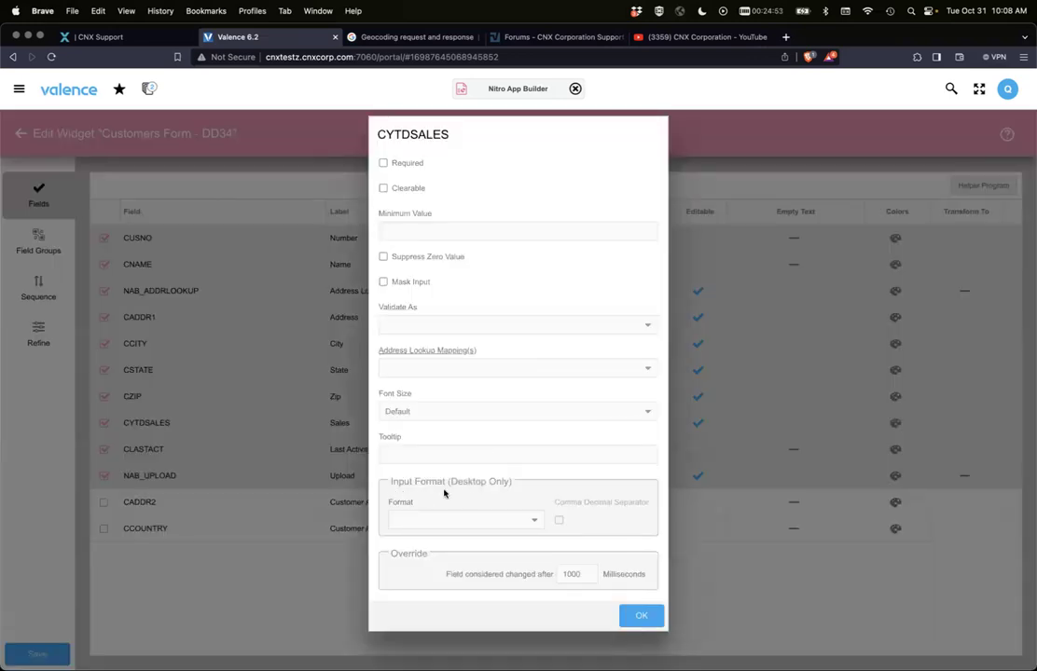
left_click(527, 519)
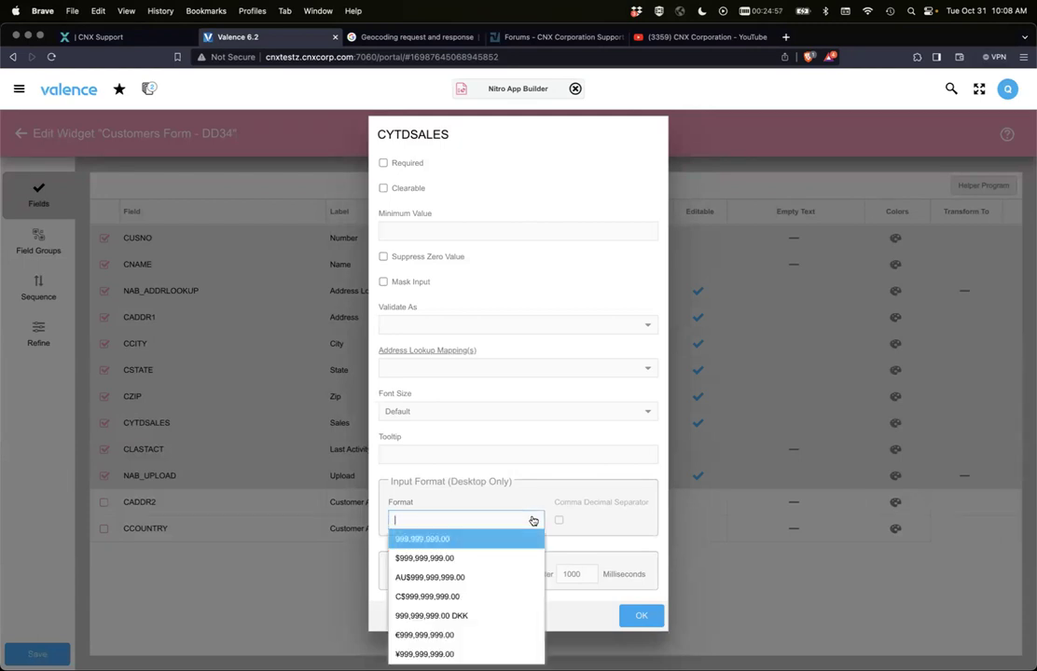
left_click(465, 558)
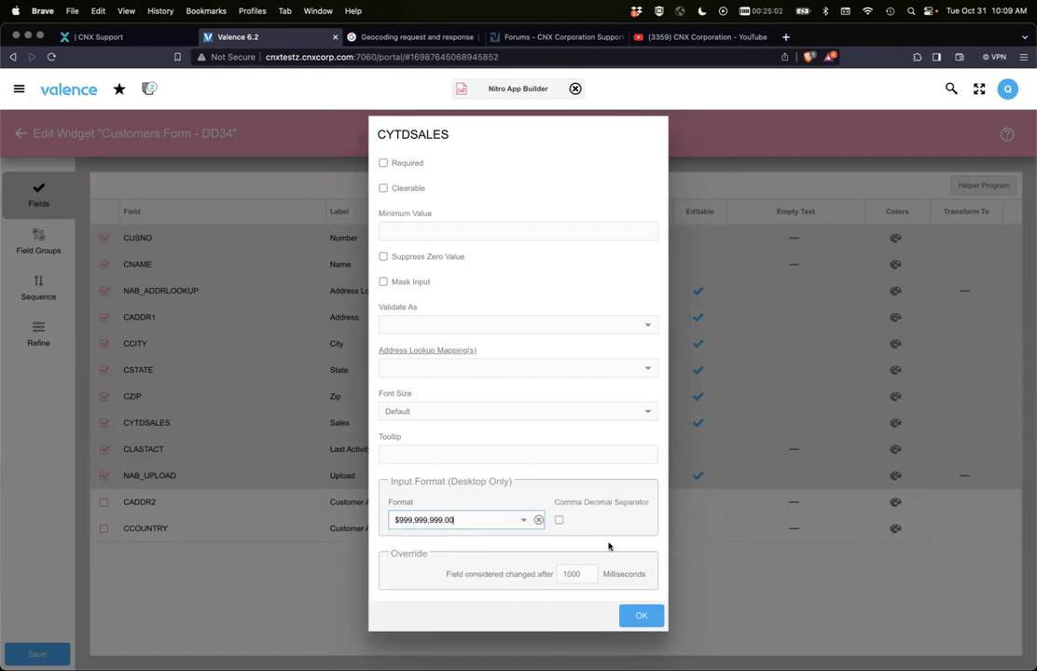
left_click(639, 616)
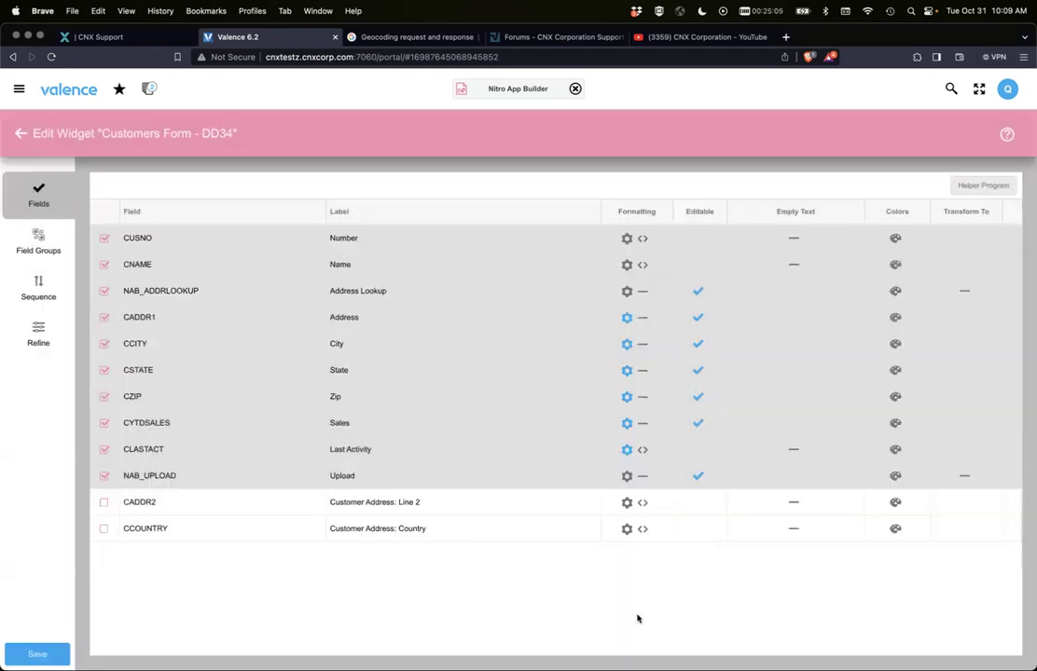
Check the Sales field's currency formatting in the form preview and save the Customers Form widget
left_click(31, 341)
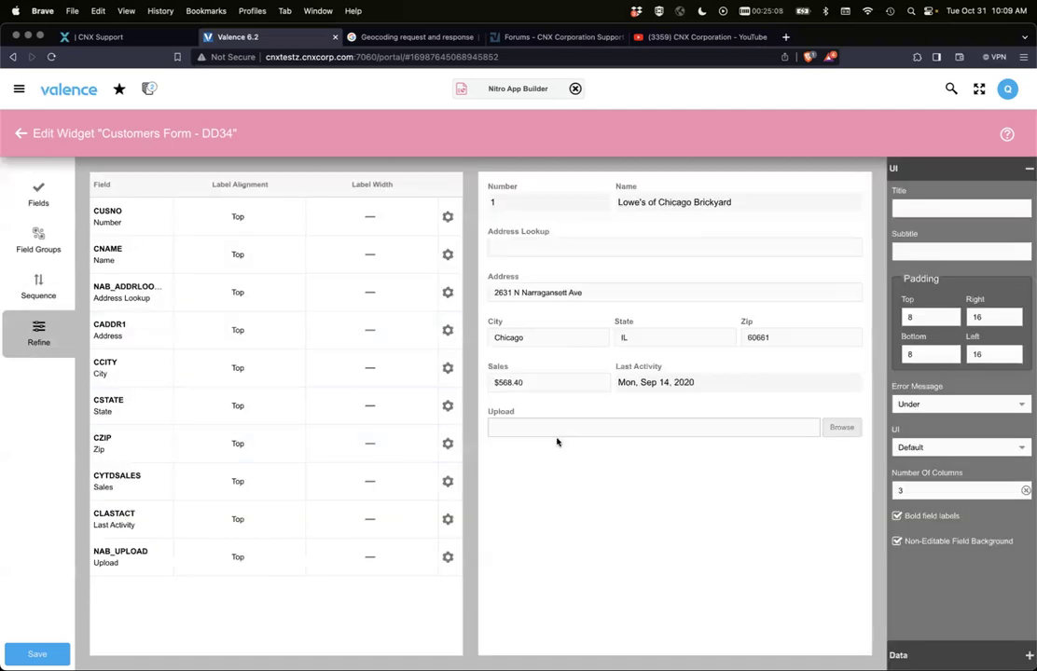
left_click(553, 382)
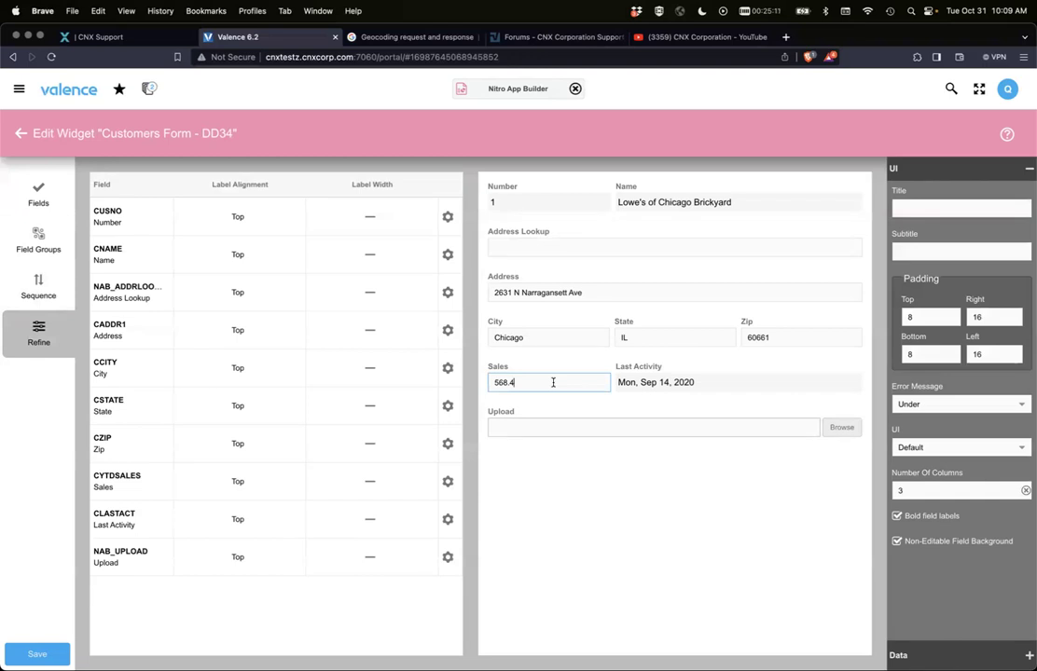
left_click(539, 518)
left_click(34, 654)
left_click(606, 453)
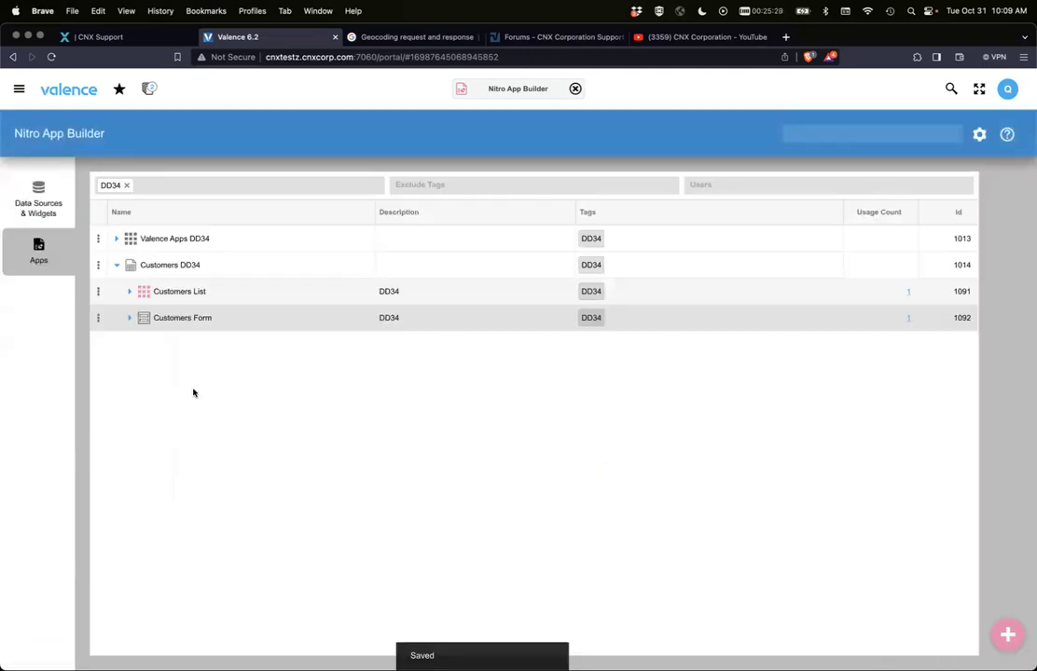
Open the behaviors of the Customers DD34 app and look at the Update Customer pop-up in the running app
double_click(178, 267)
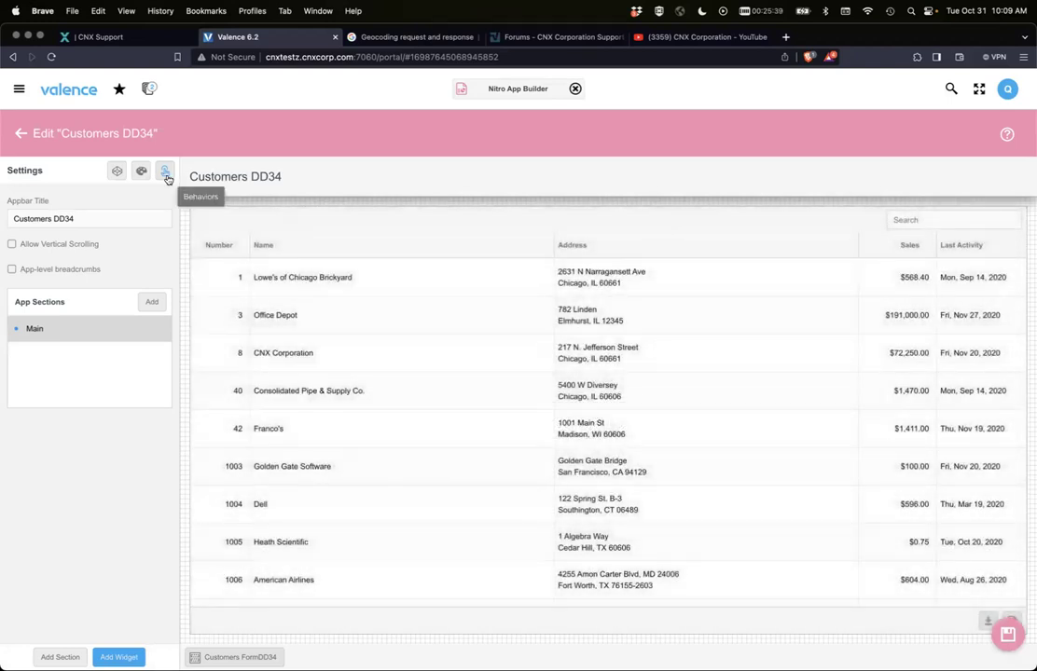
left_click(165, 172)
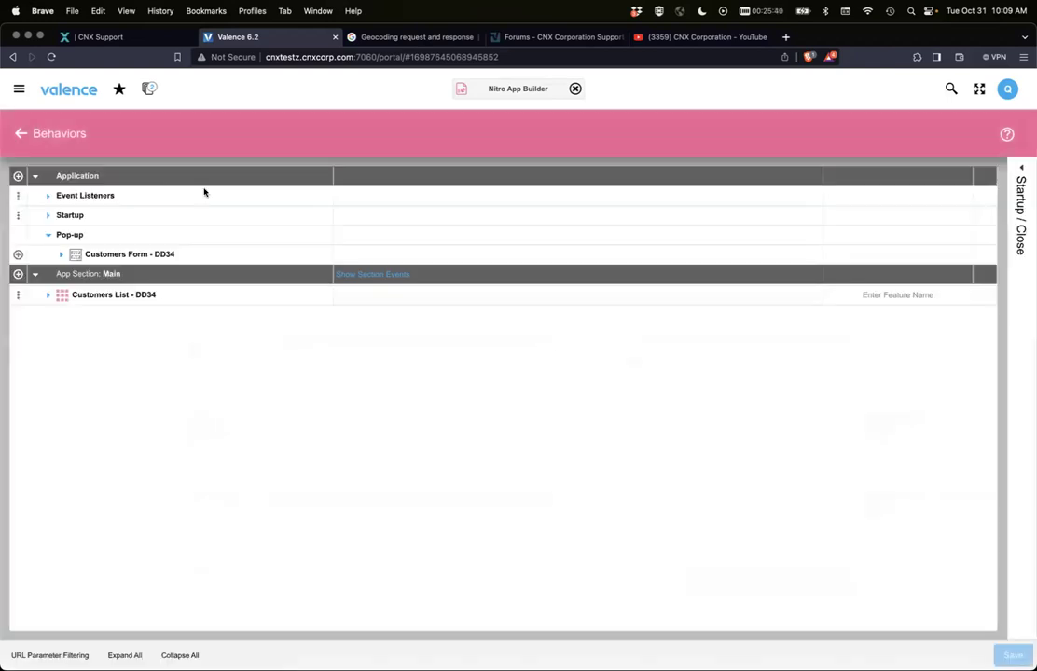
left_click(148, 89)
left_click(136, 132)
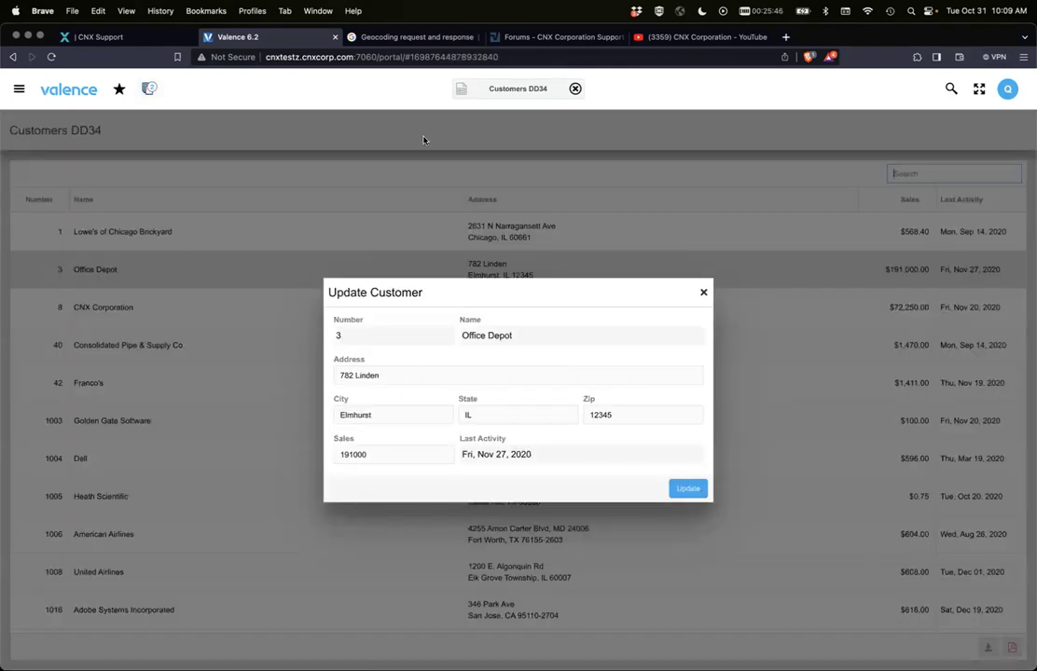
left_click(462, 92)
left_click(468, 116)
Open the RPG program call under the Update button's On Click event in the Customers Form pop-up behaviors
left_click(61, 256)
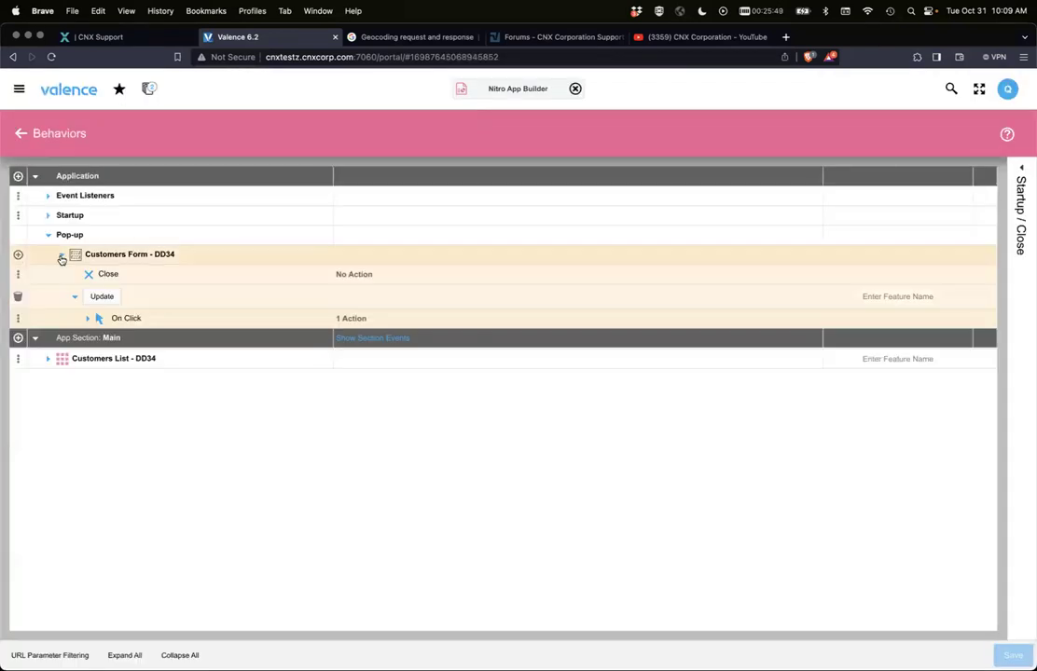
left_click(89, 319)
left_click(137, 337)
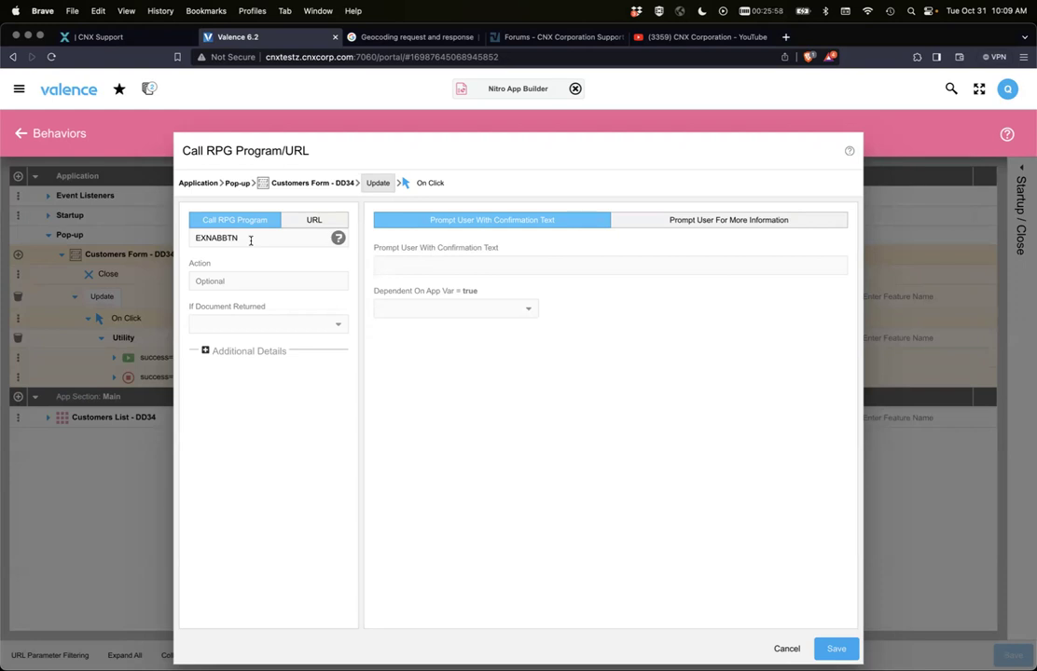
Switch to Cursor, examine the upload handling in dd34form.sqlrpgle, and return to the RPG program settings in Brave
key("super+Tab")
key("super+Tab")
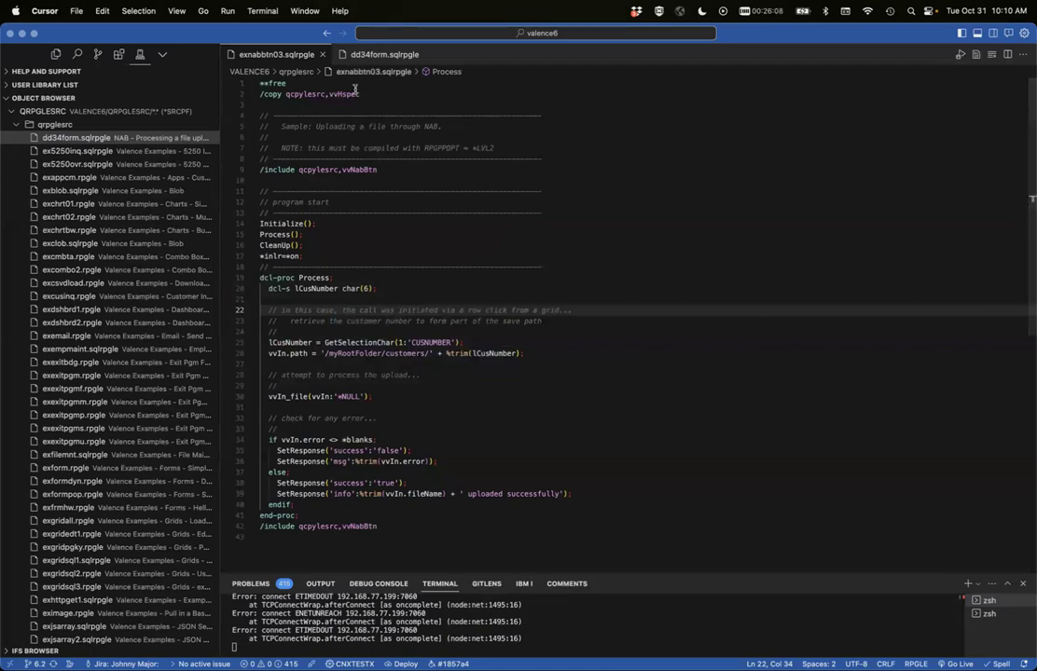
left_click(373, 53)
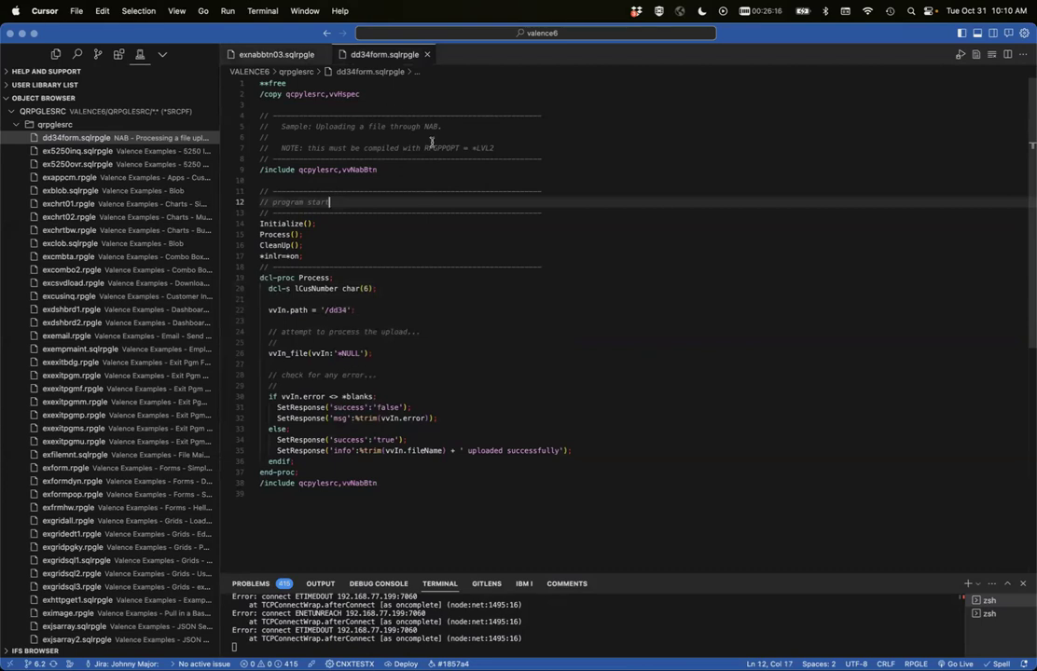
key("super+Tab")
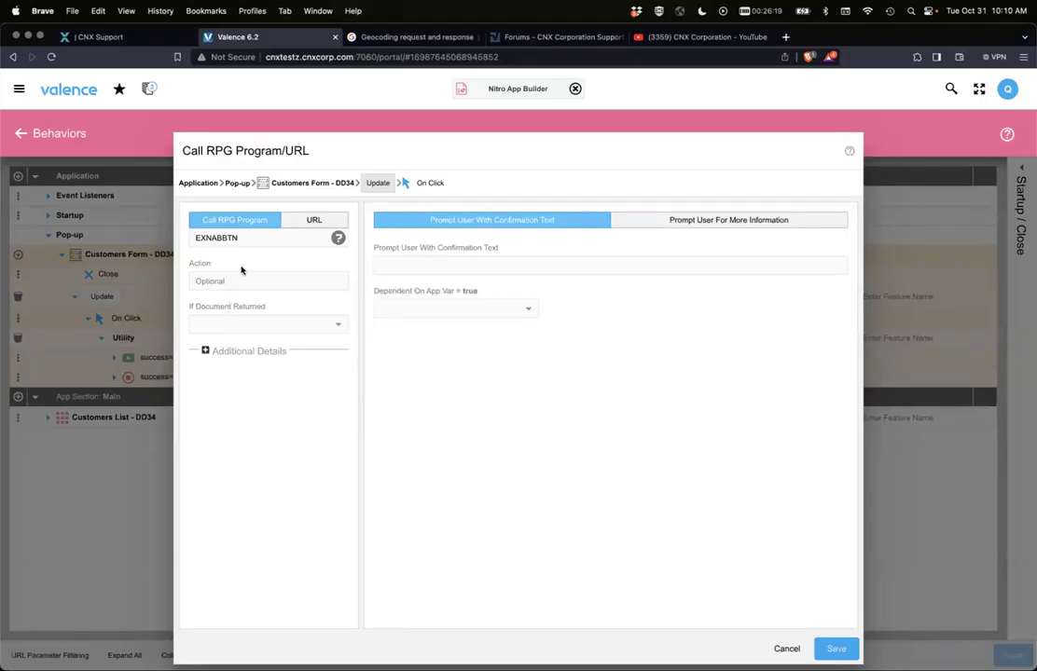
Set the RPG program called by the Update button to DD34FORM and save the action, the behaviors and the app
double_click(216, 238)
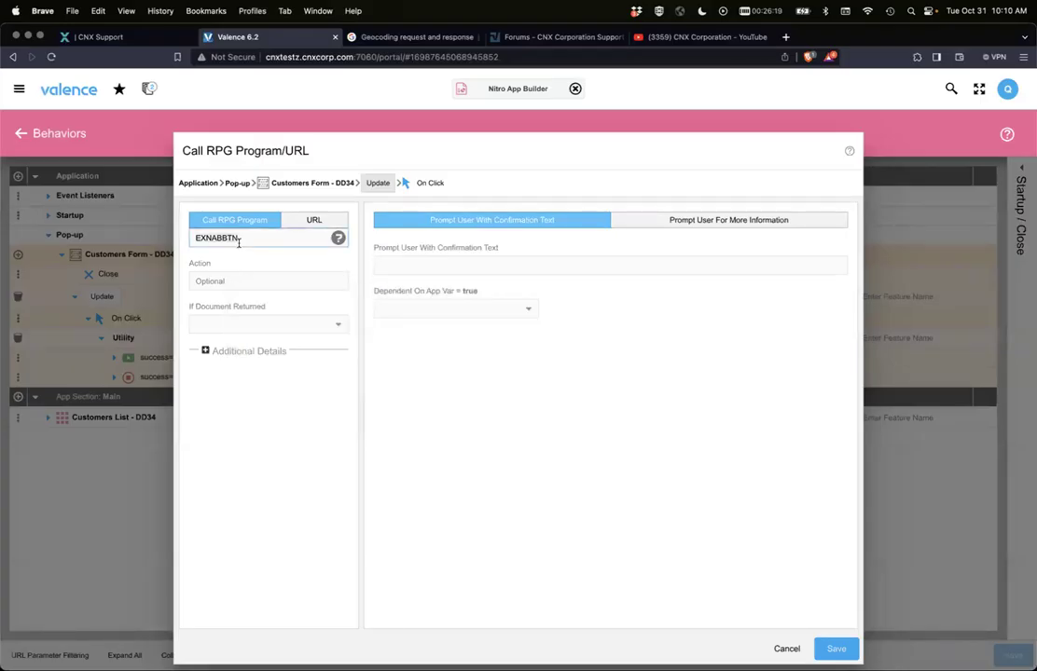
type("DD34FROM")
key("BackSpace")
key("BackSpace")
key("BackSpace")
type("ORM")
left_click(836, 649)
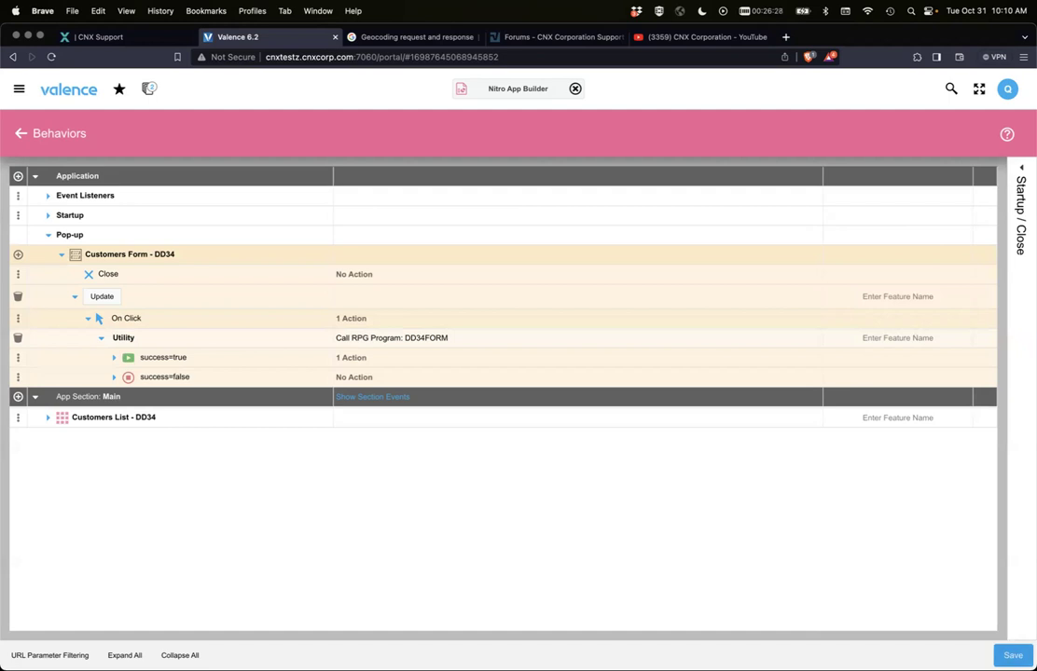
left_click(1012, 655)
left_click(1007, 638)
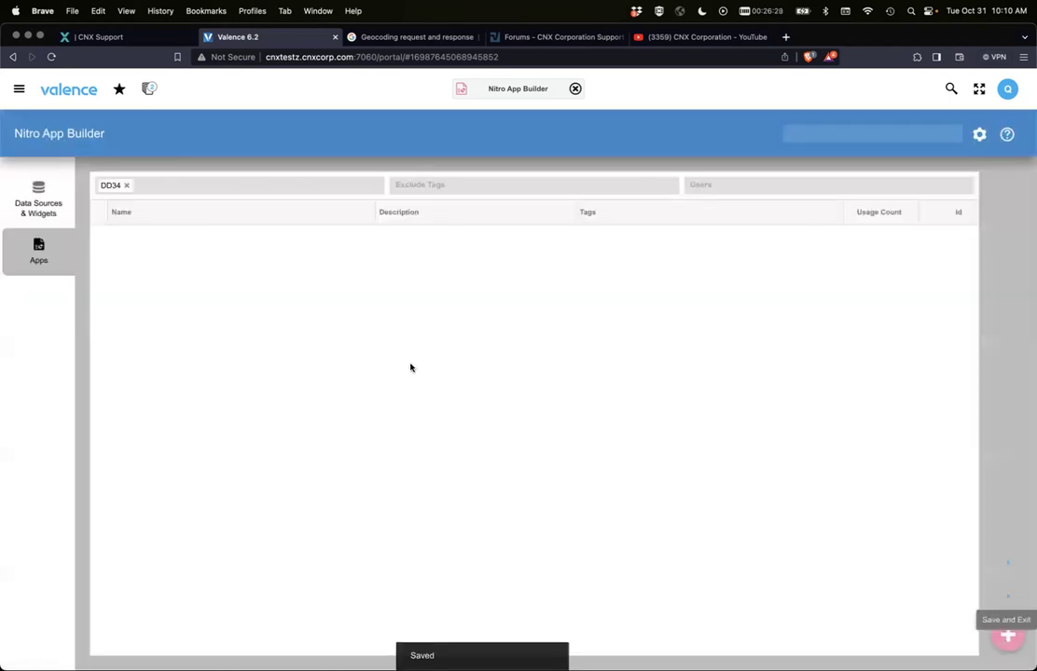
Examine the contents of the dd34 folder under the IFS root in Nitro IFS Explorer
left_click(150, 89)
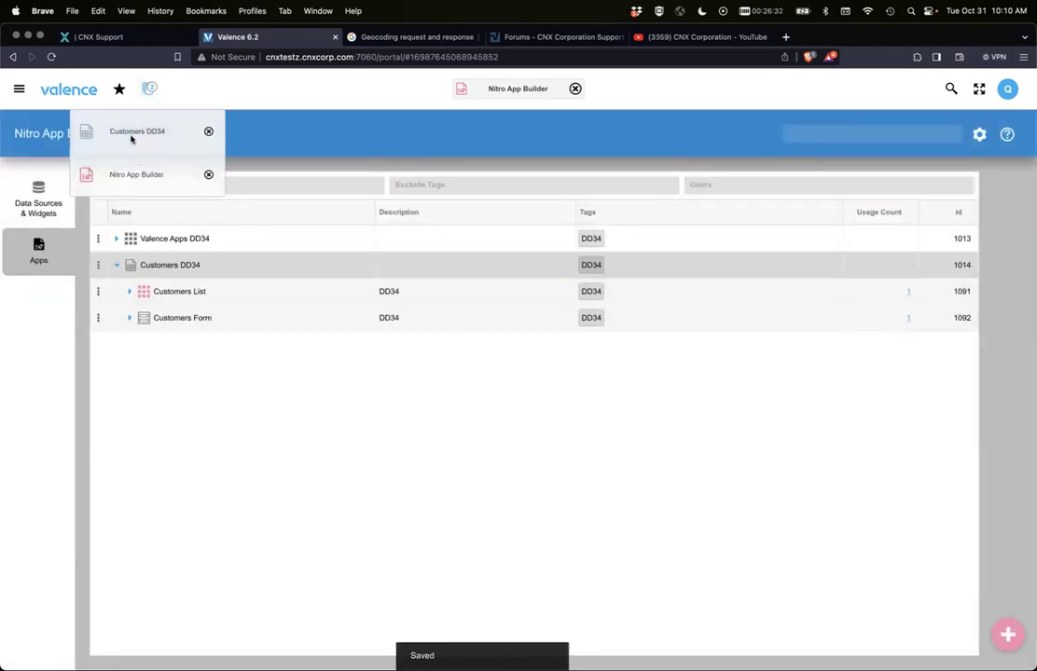
left_click(132, 132)
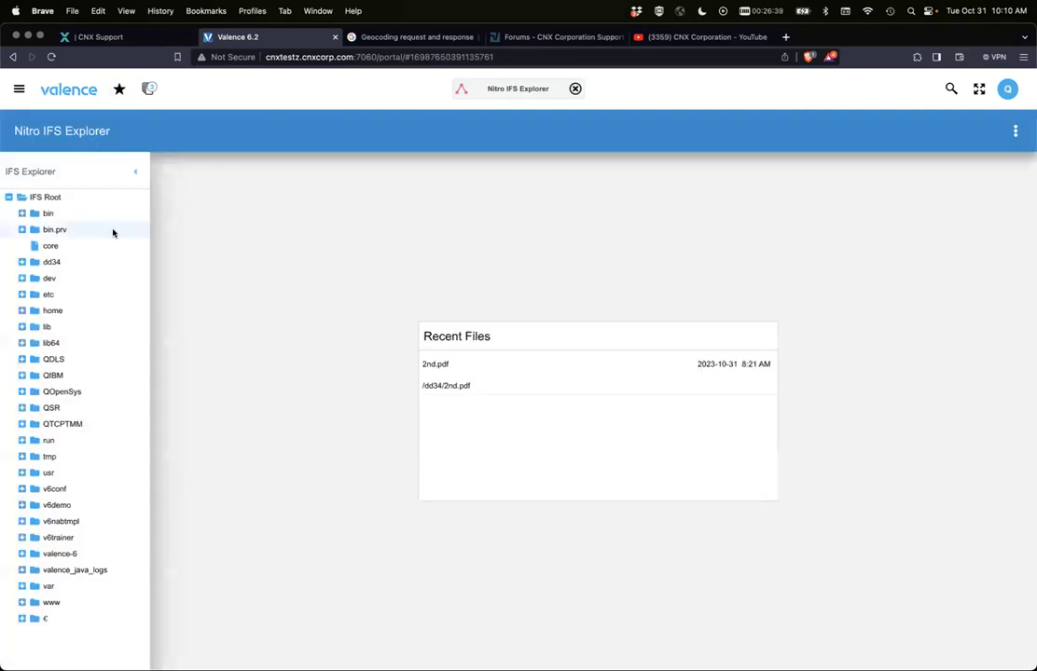
left_click(22, 262)
left_click(44, 261)
Return to the running Customers DD34 app and reload its frame
left_click(120, 88)
left_click(145, 131)
right_click(184, 140)
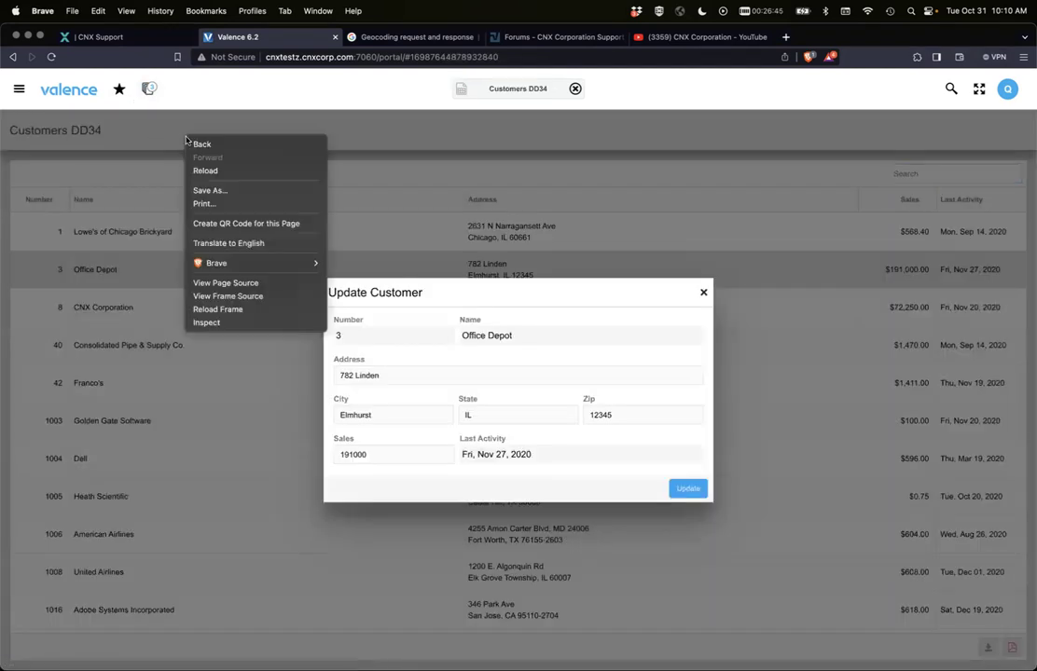
left_click(206, 310)
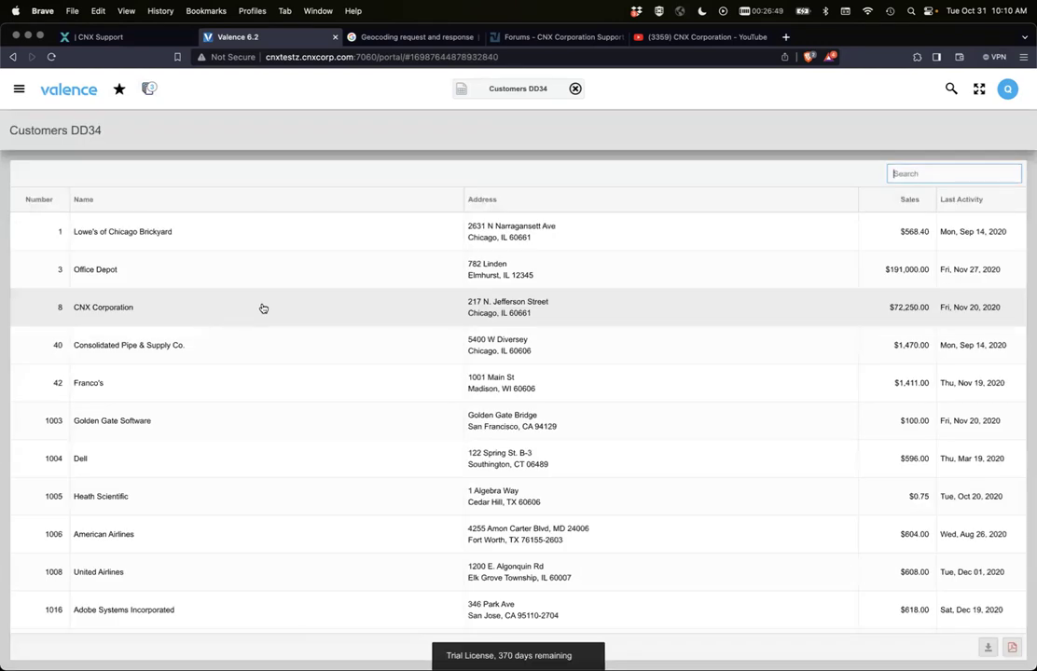
Open the CNX Corporation customer record and fill its address from the first Address Lookup suggestion for a partial street number
left_click(263, 308)
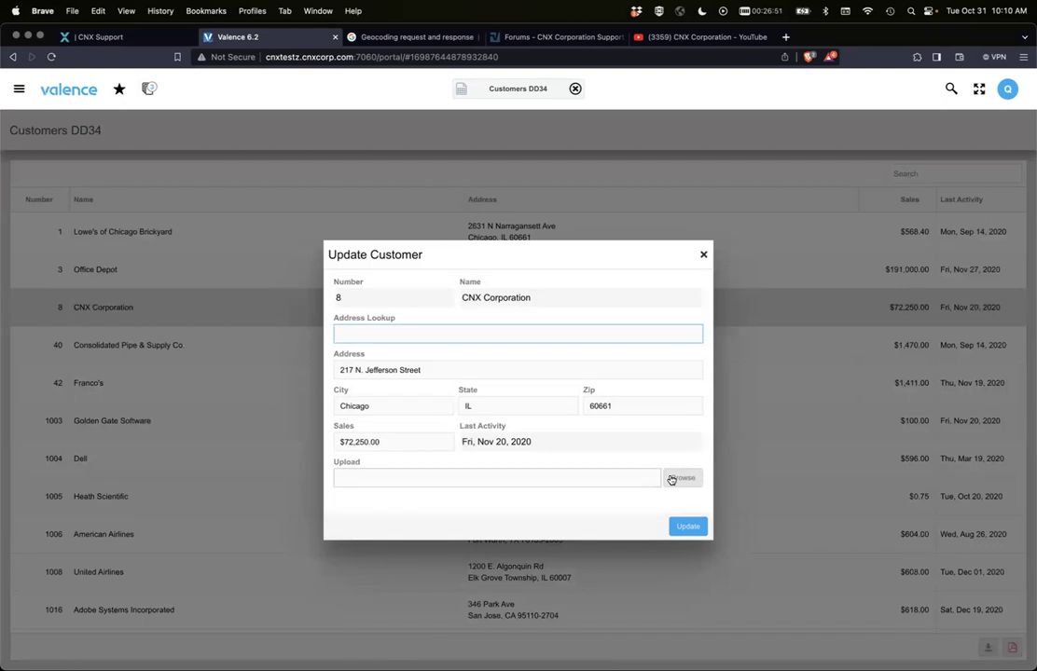
type("1233")
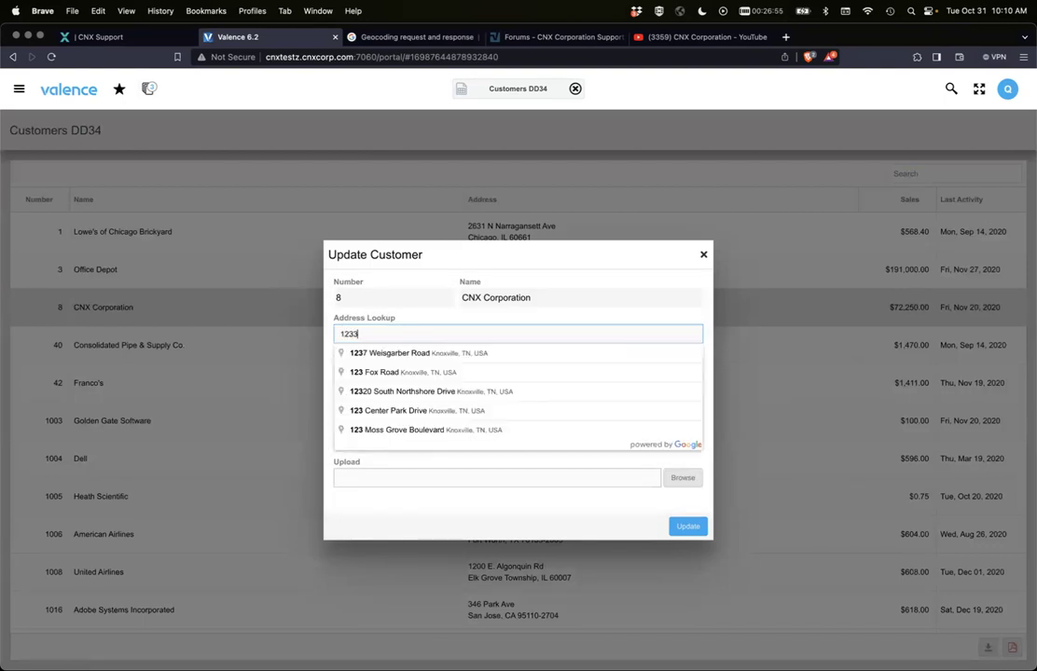
left_click(477, 358)
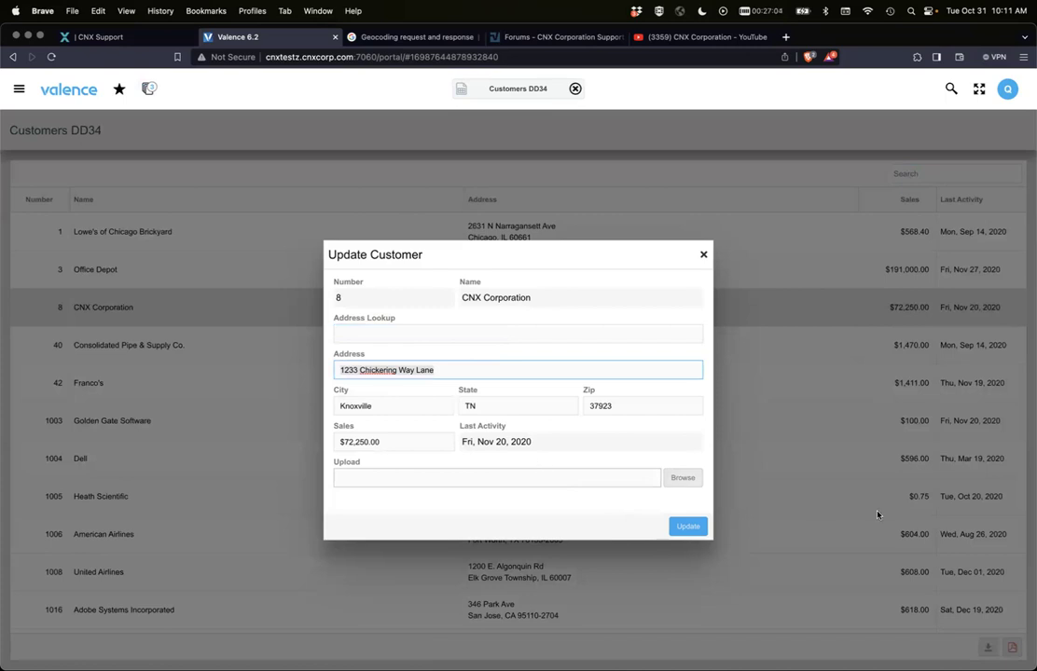
Choose 2nd.pdf from the Downloads folder as the file for the customer's Upload field
left_click(682, 480)
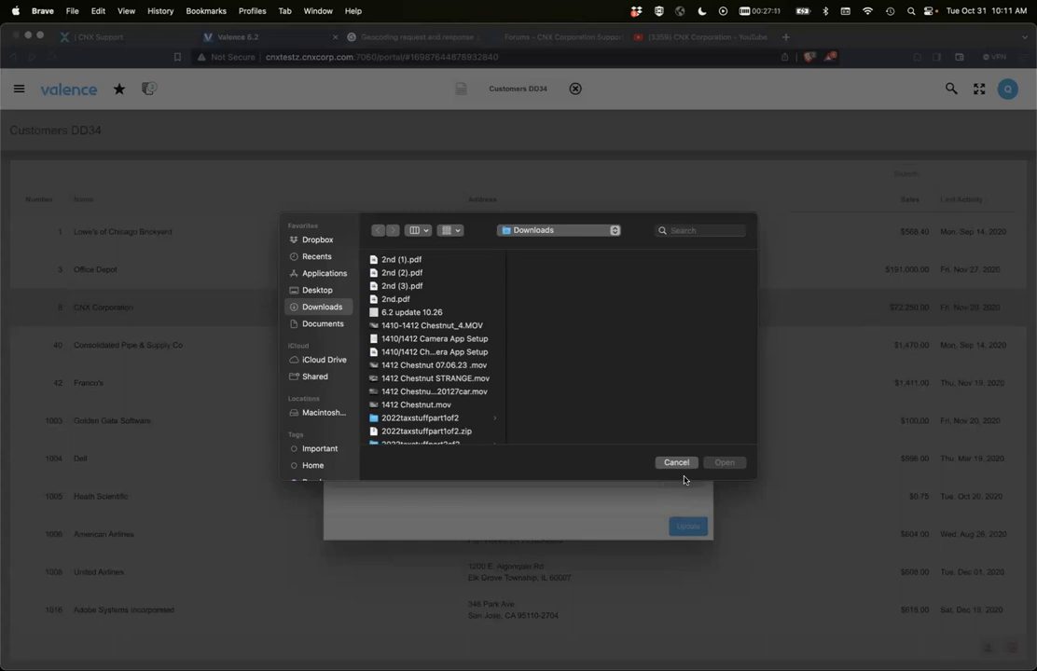
left_click(392, 301)
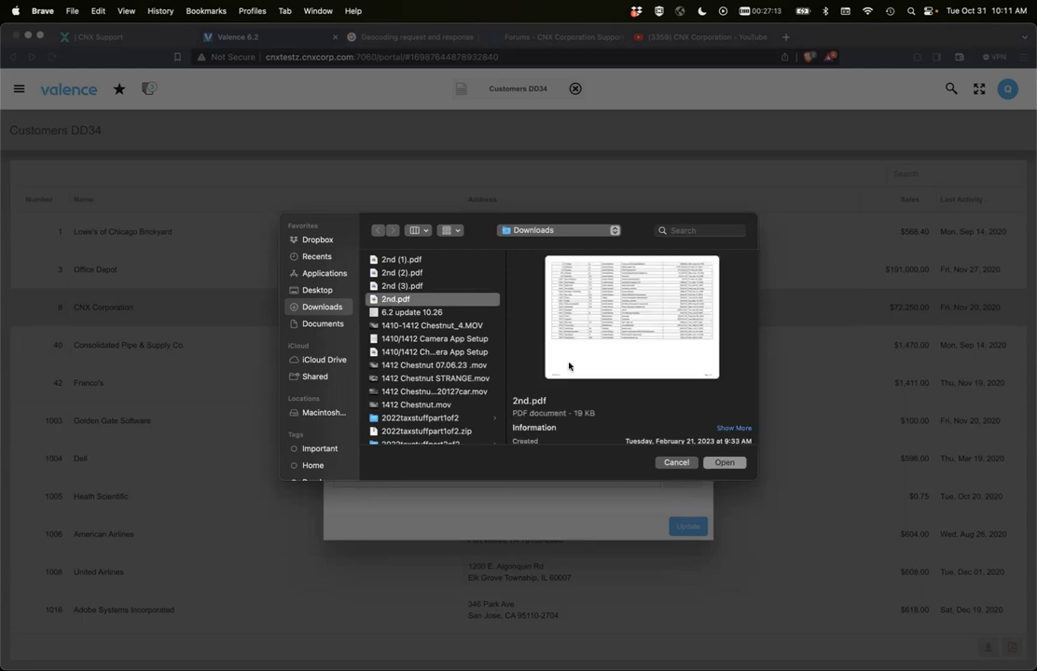
left_click(716, 465)
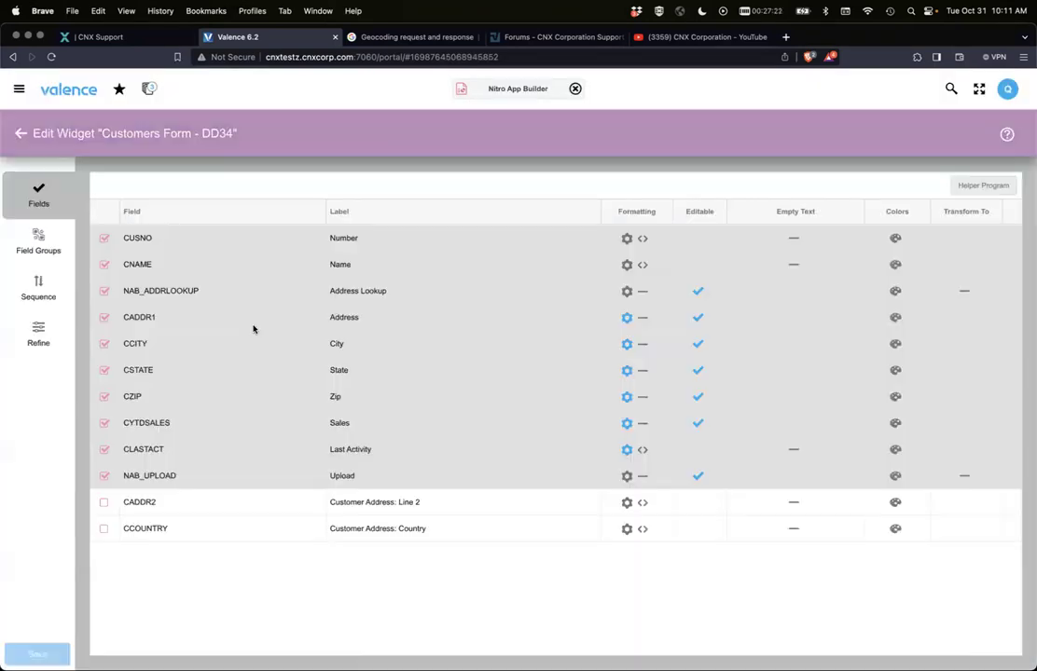
Enter pdf as a valid extension for the NAB_UPLOAD field
left_click(627, 477)
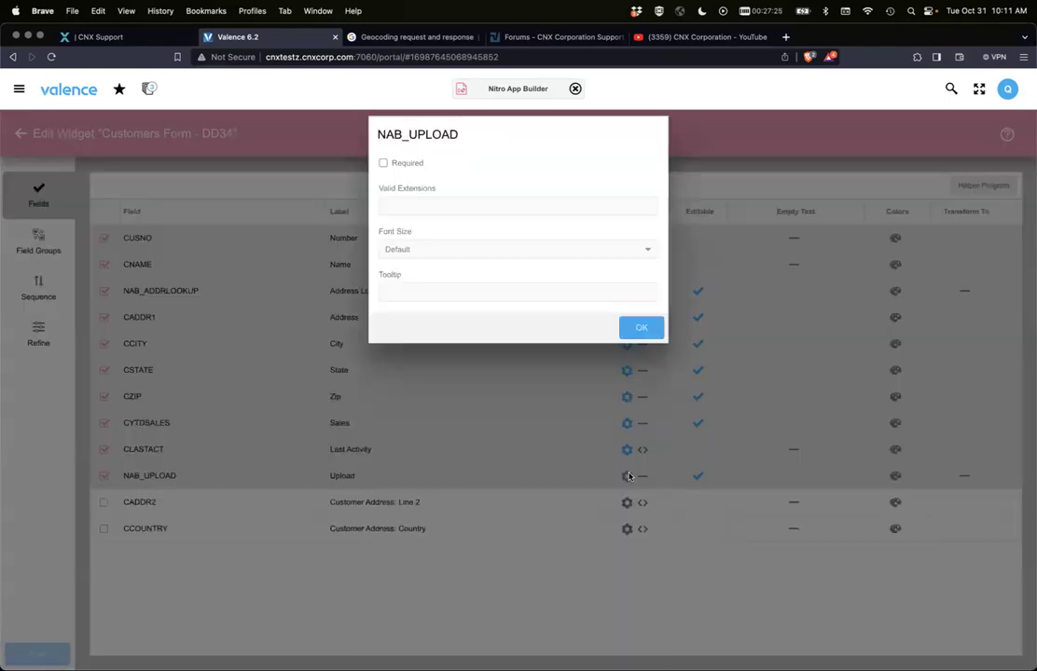
left_click(444, 206)
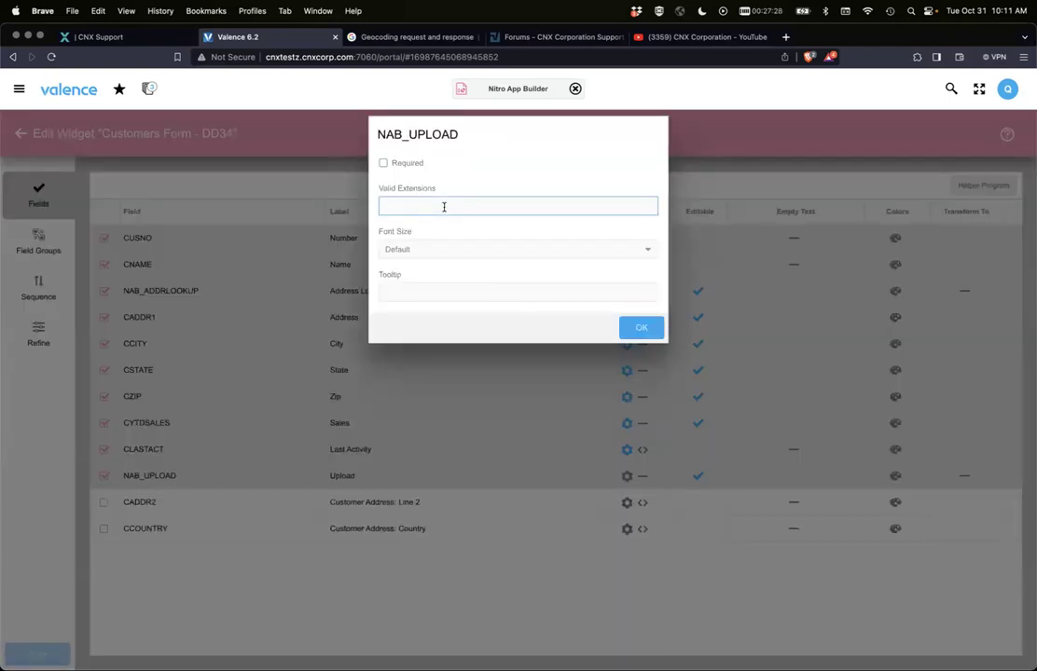
type("pdf")
key("Tab")
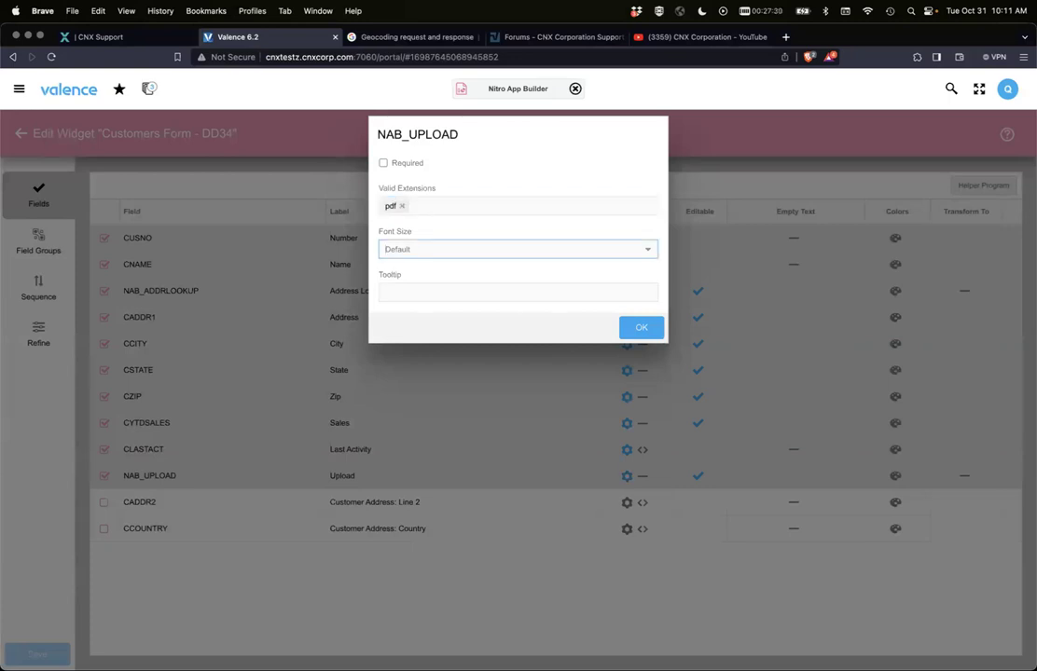
Remove the pdf extension from the NAB_UPLOAD field, accept its settings and leave the Customers Form widget editor
left_click(412, 206)
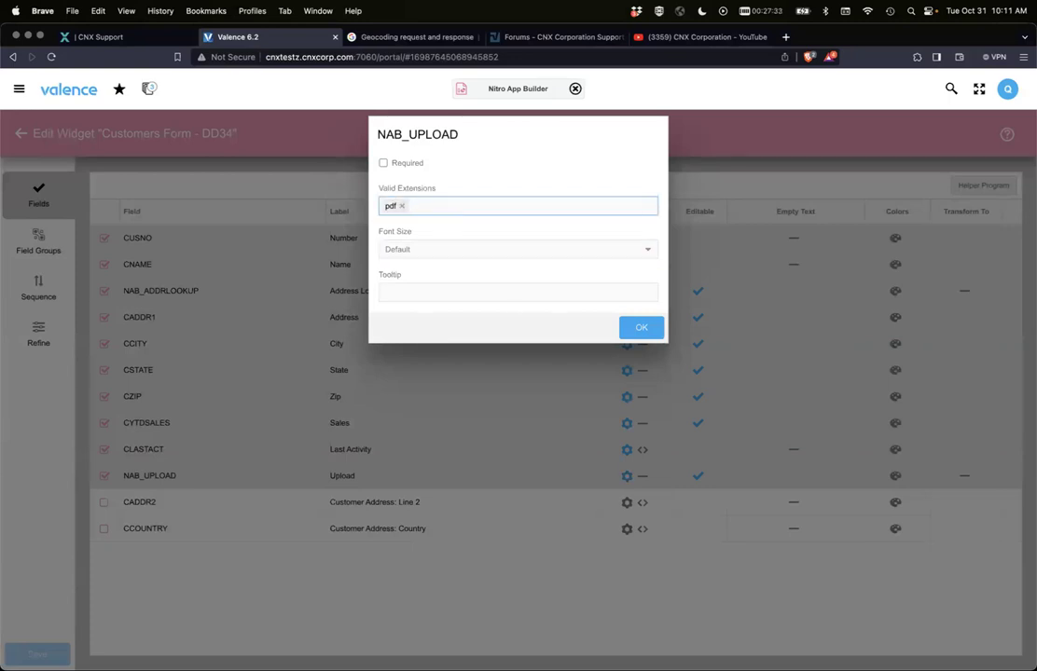
key("BackSpace")
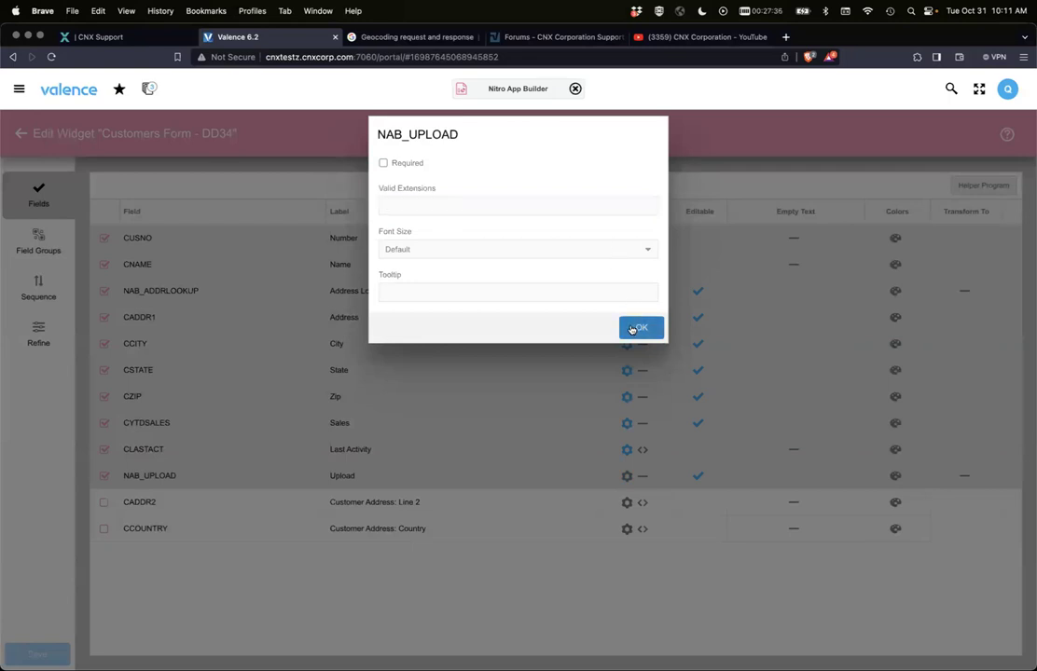
left_click(641, 328)
left_click(19, 137)
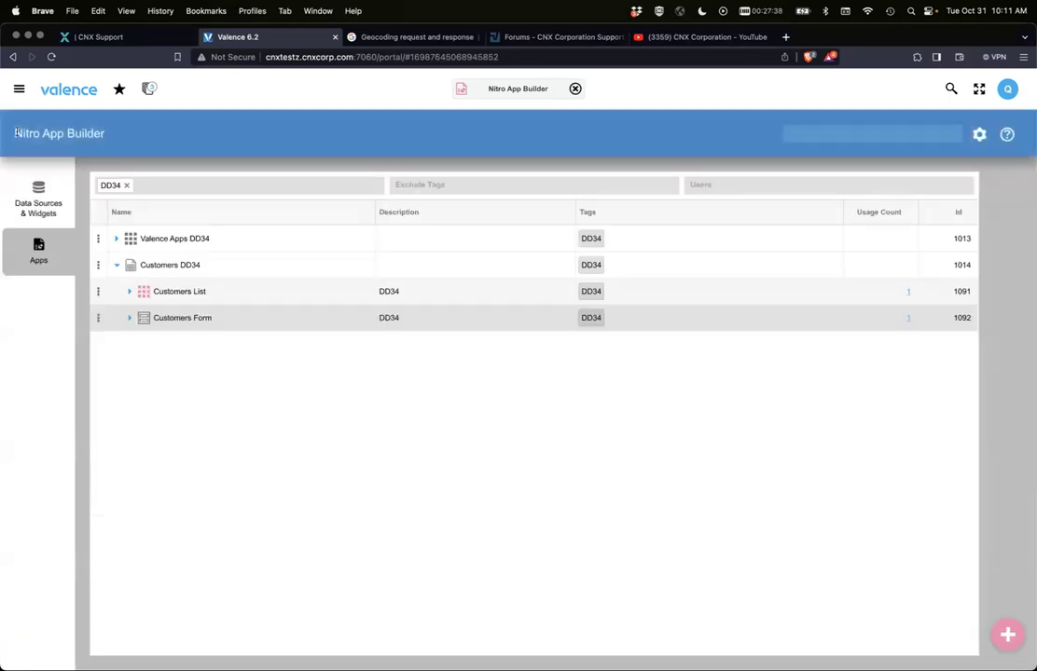
Return to the Customers DD34 app and submit the CNX Corporation update with 2nd.pdf attached
left_click(461, 88)
left_click(465, 115)
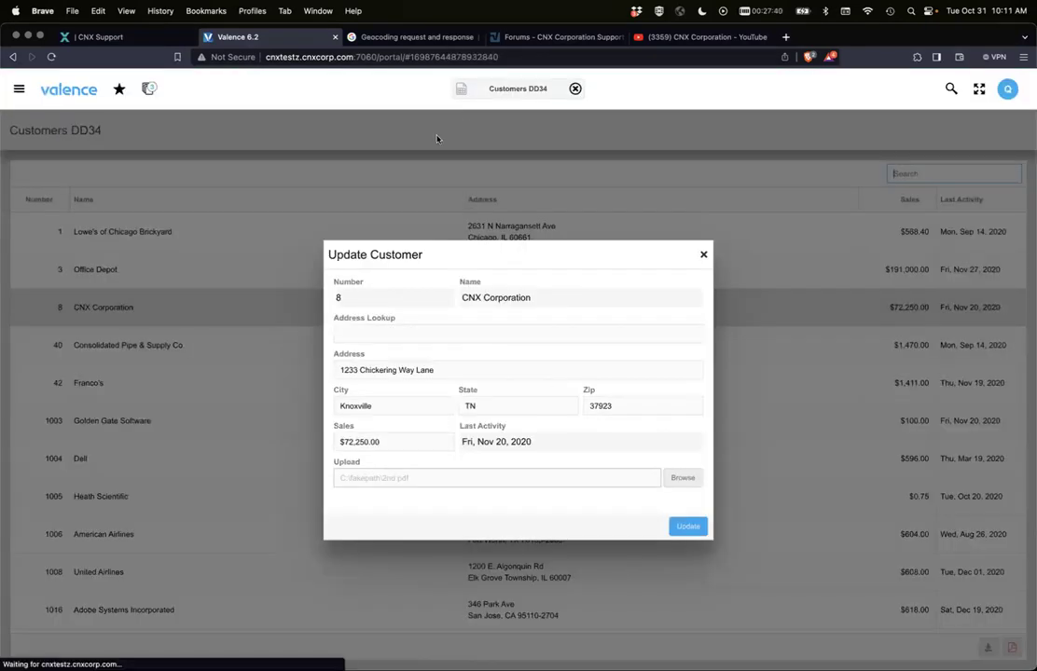
left_click(687, 528)
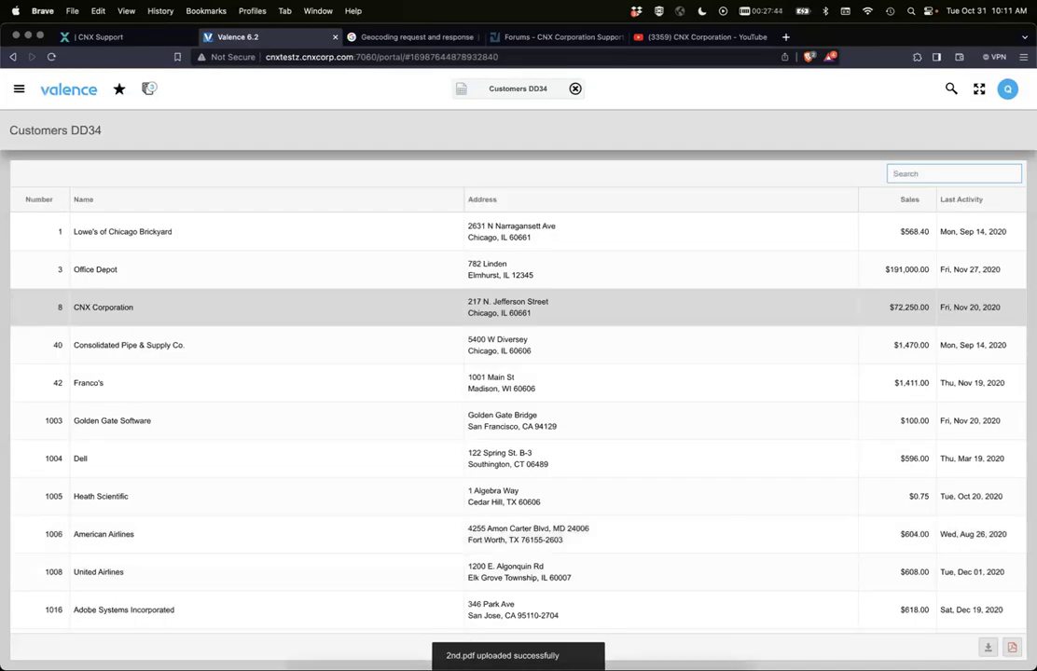
Switch to Cursor and highlight the SetResponse 'info' line with the upload success text in dd34form.sqlrpgle
key("super+Tab")
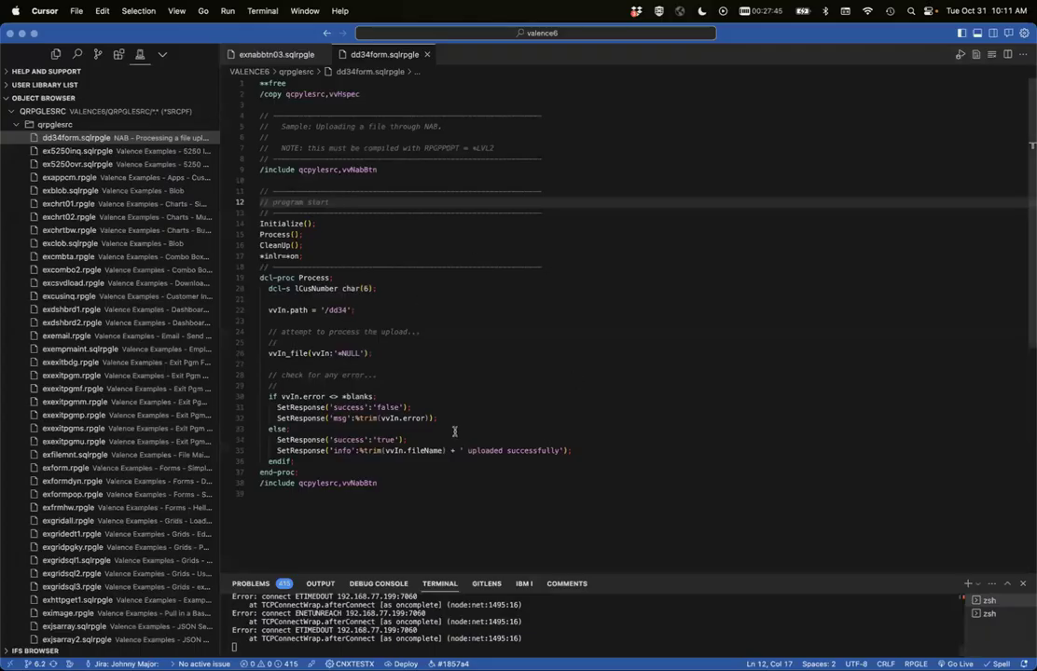
left_click(357, 441)
left_click_drag(277, 450, 571, 451)
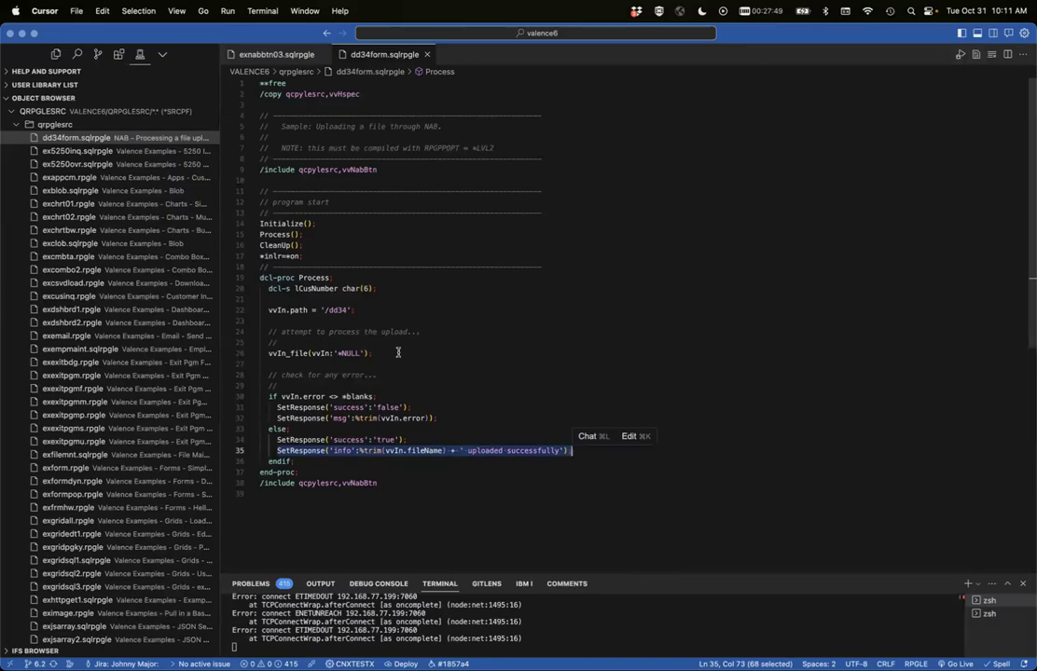
In Nitro IFS Explorer in the browser, refresh the dd34 folder, view the uploaded 2nd.pdf and close it again
key("super+Tab")
left_click(150, 89)
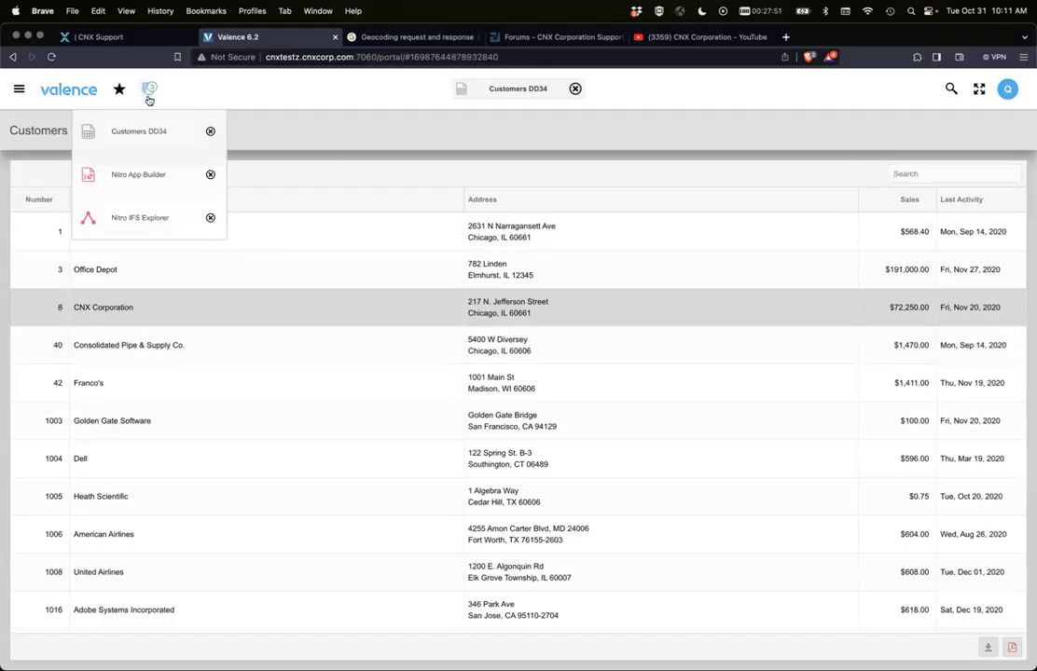
left_click(140, 217)
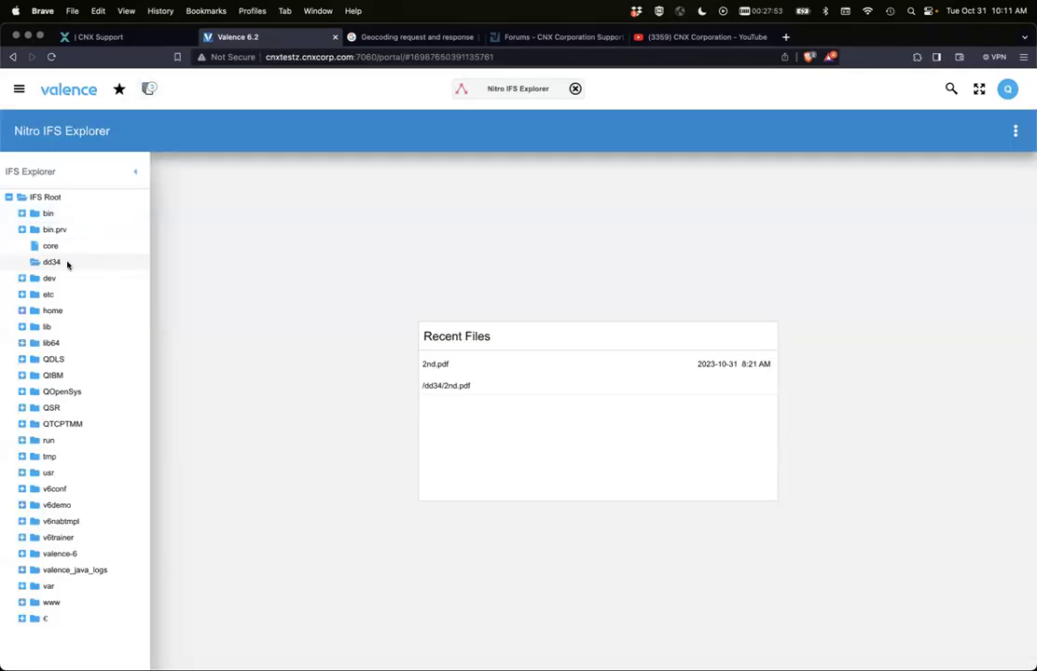
right_click(67, 264)
left_click(92, 316)
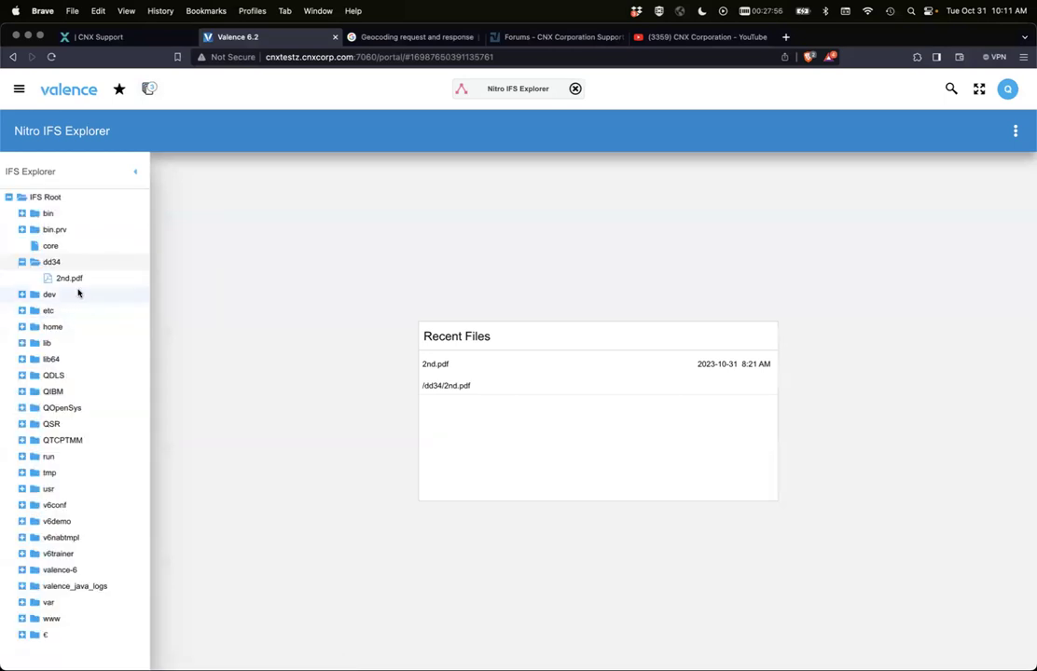
double_click(68, 278)
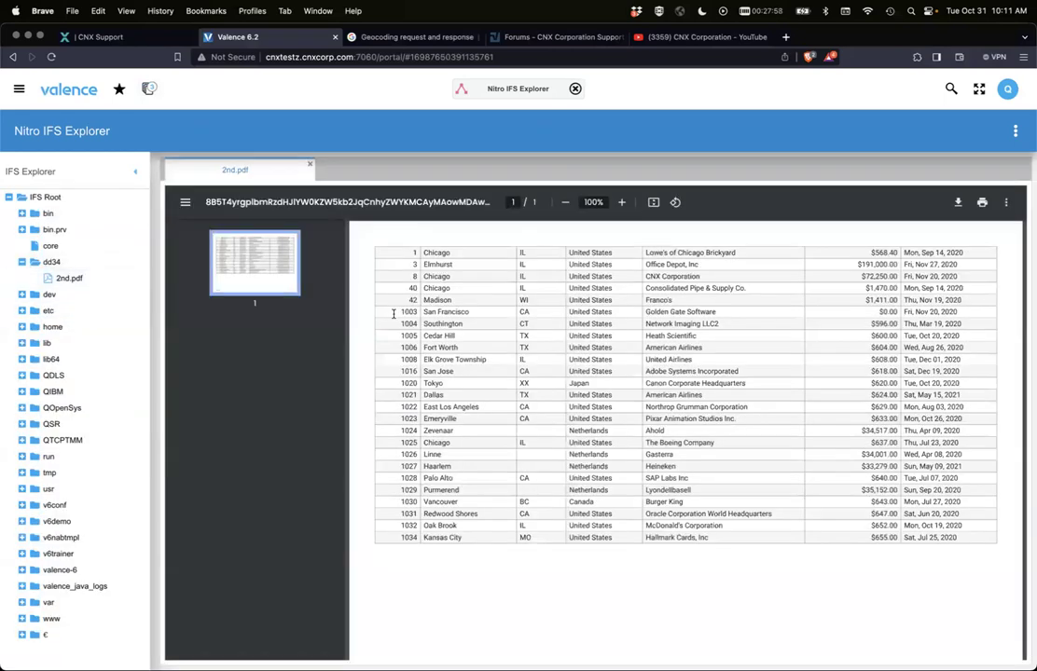
scroll(392, 313, "down", 2)
scroll(373, 280, "up", 2)
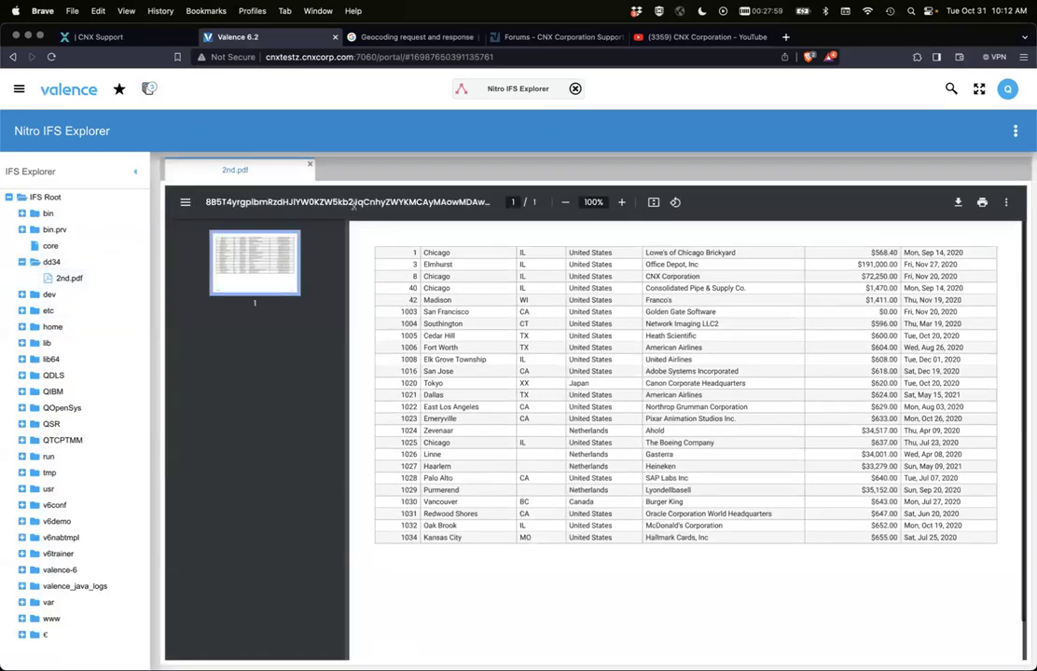
left_click(310, 164)
key("super+Tab")
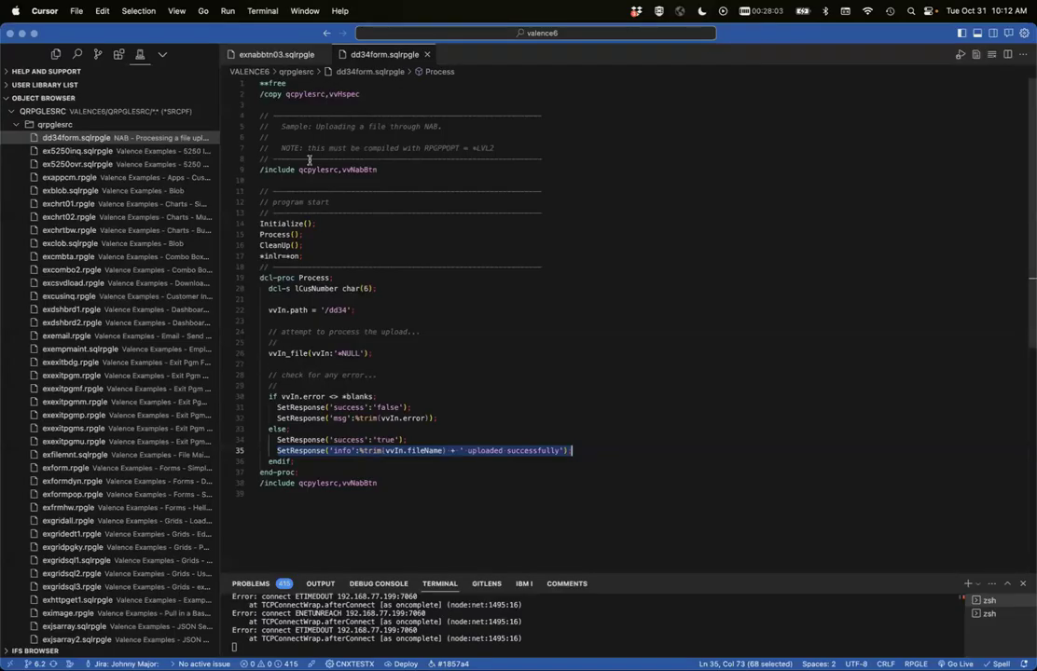
key("super+Tab")
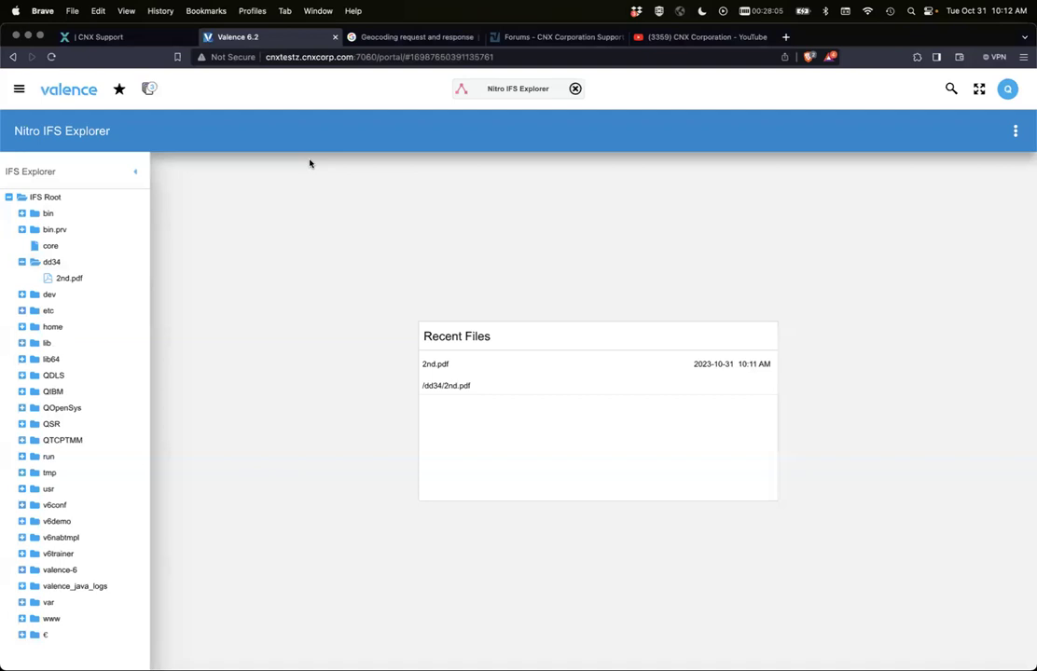
Inspect the Customers DD34 app's Update behavior in Nitro App Builder, including the DD34FORM call's option to prompt for more information, without saving
left_click(460, 89)
left_click(475, 151)
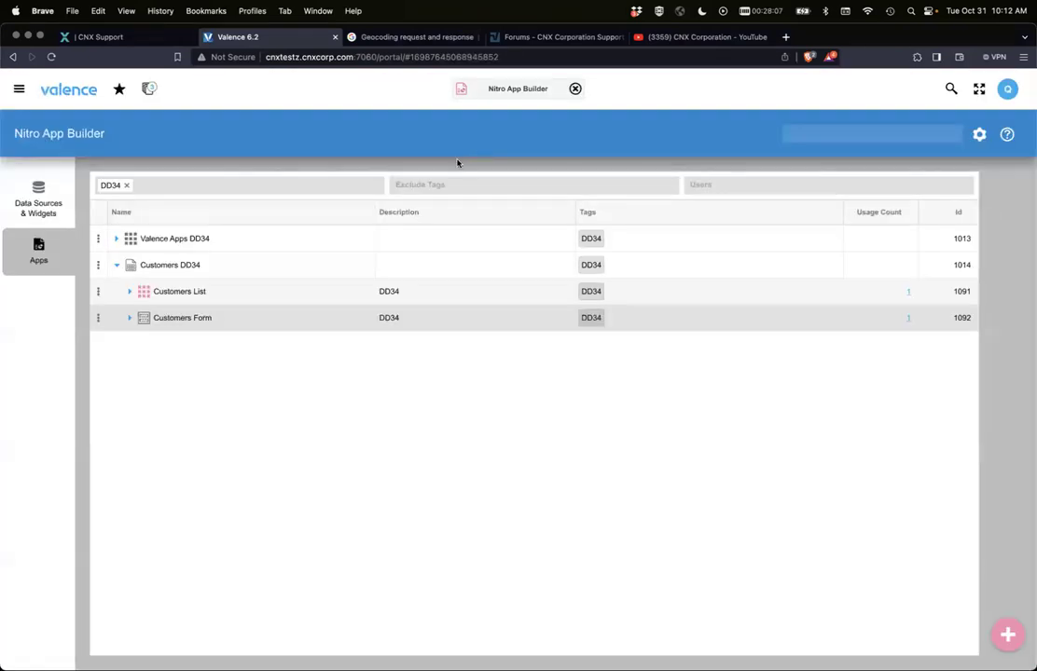
left_click(160, 264)
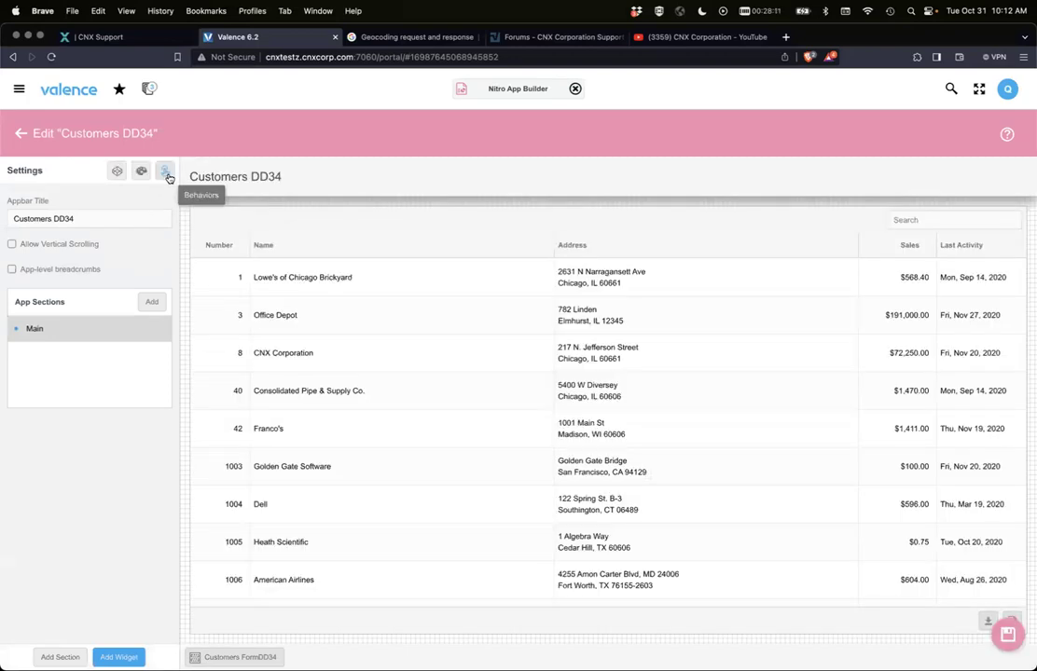
left_click(165, 172)
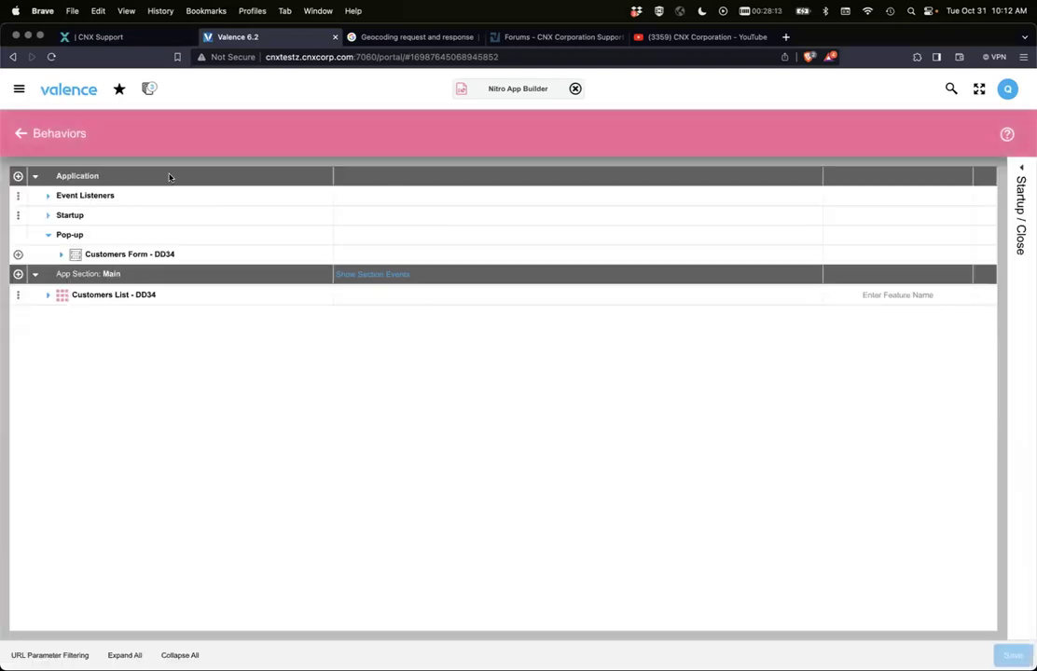
left_click(61, 257)
left_click(89, 318)
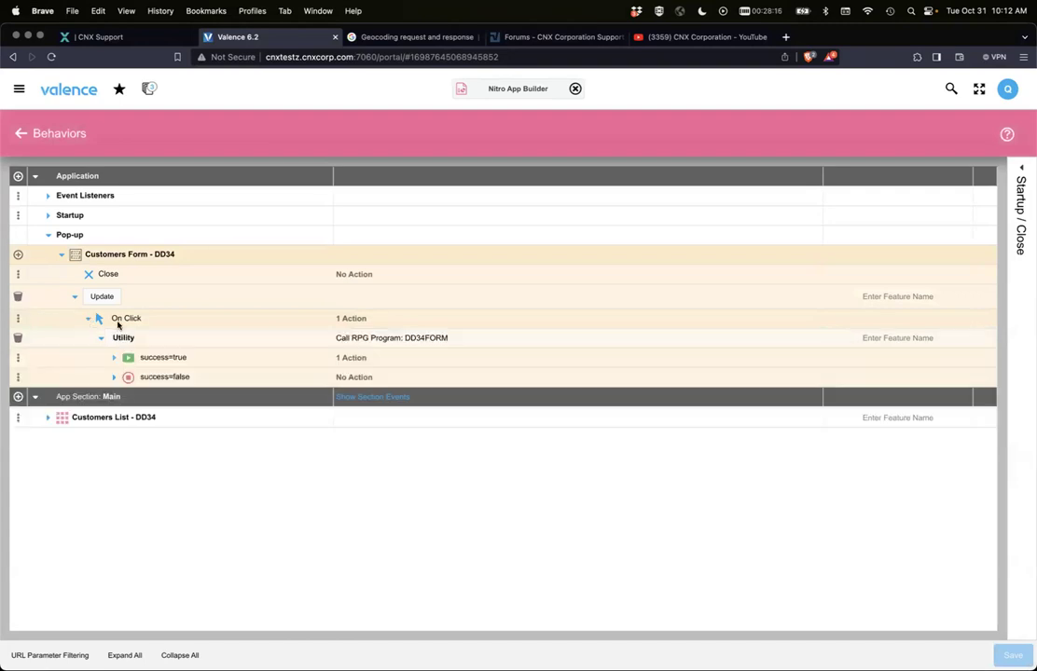
left_click(147, 344)
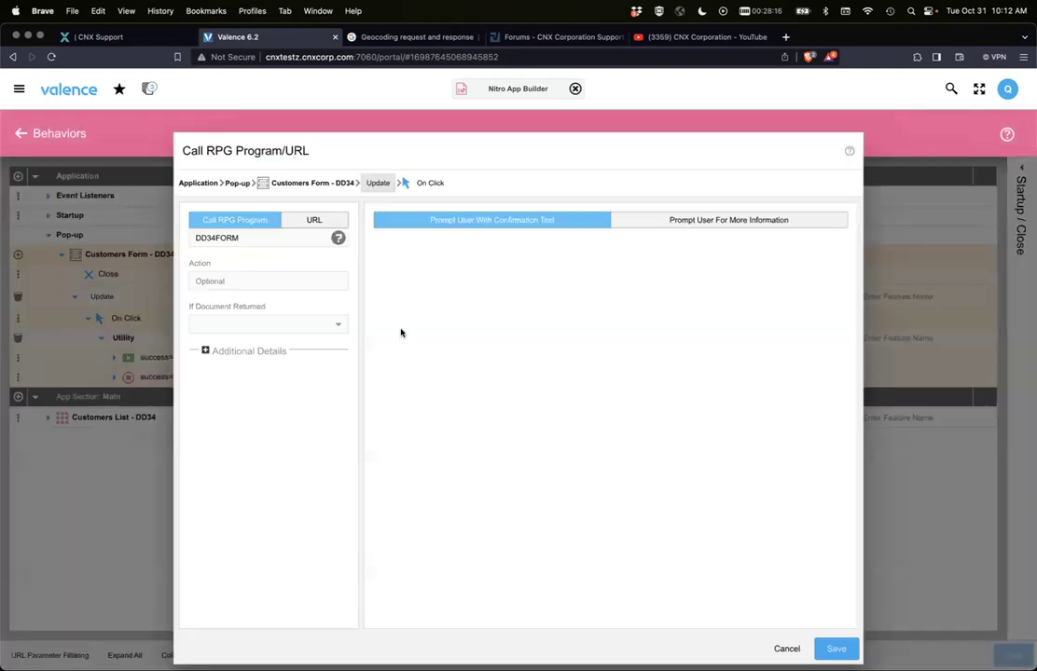
left_click(708, 226)
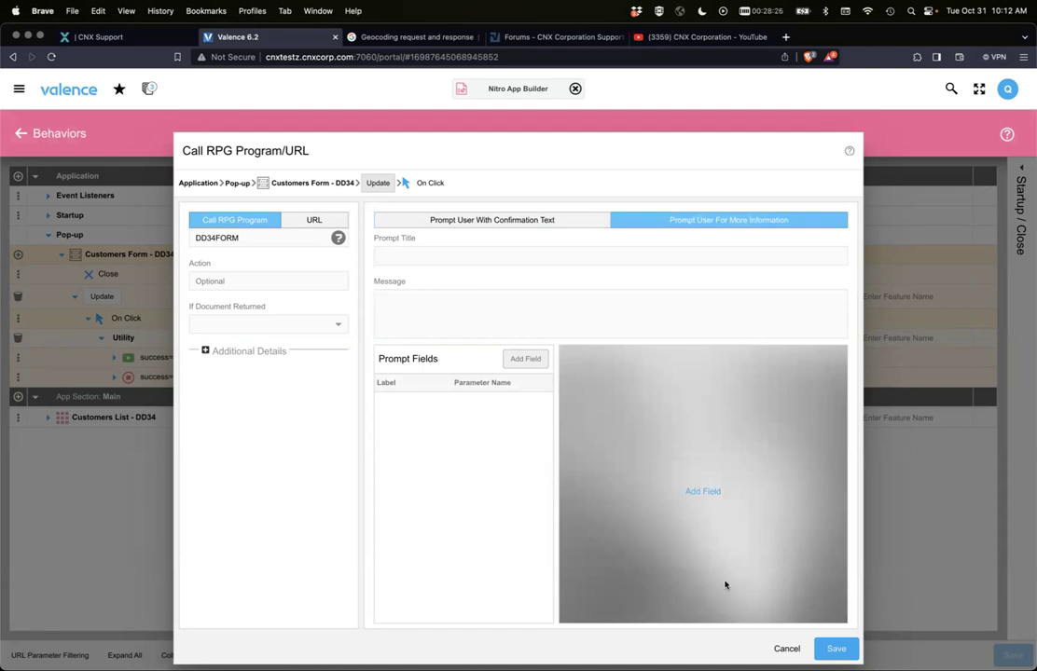
left_click(788, 649)
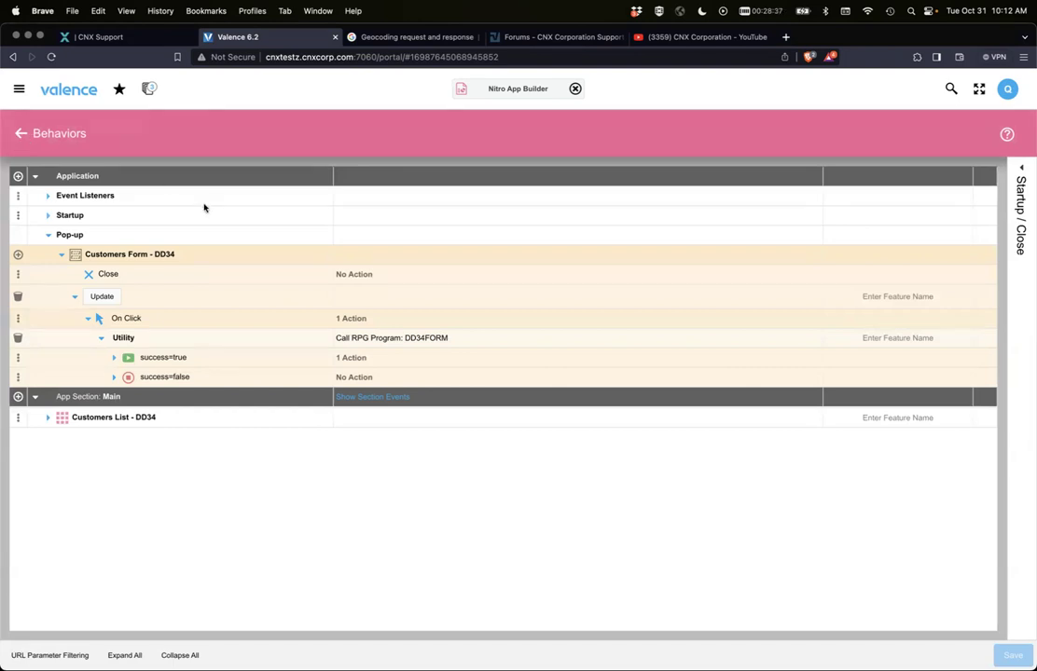
Switch to Cursor, review the upload processing code in dd34form.sqlrpgle and capture the central screen area as a screenshot
key("cmd+Tab")
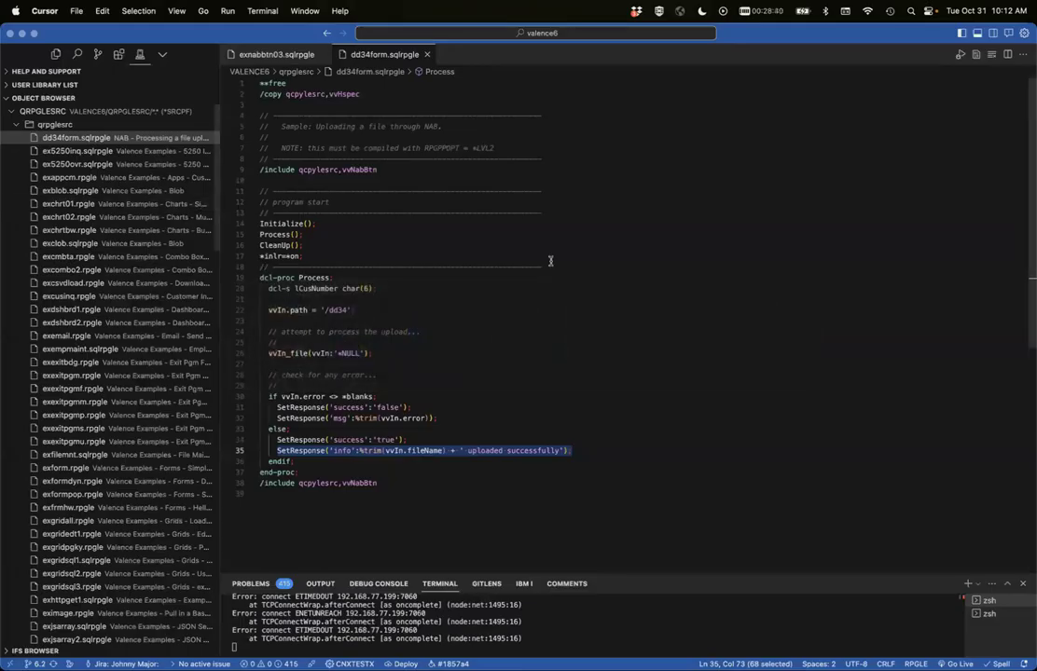
left_click(537, 301)
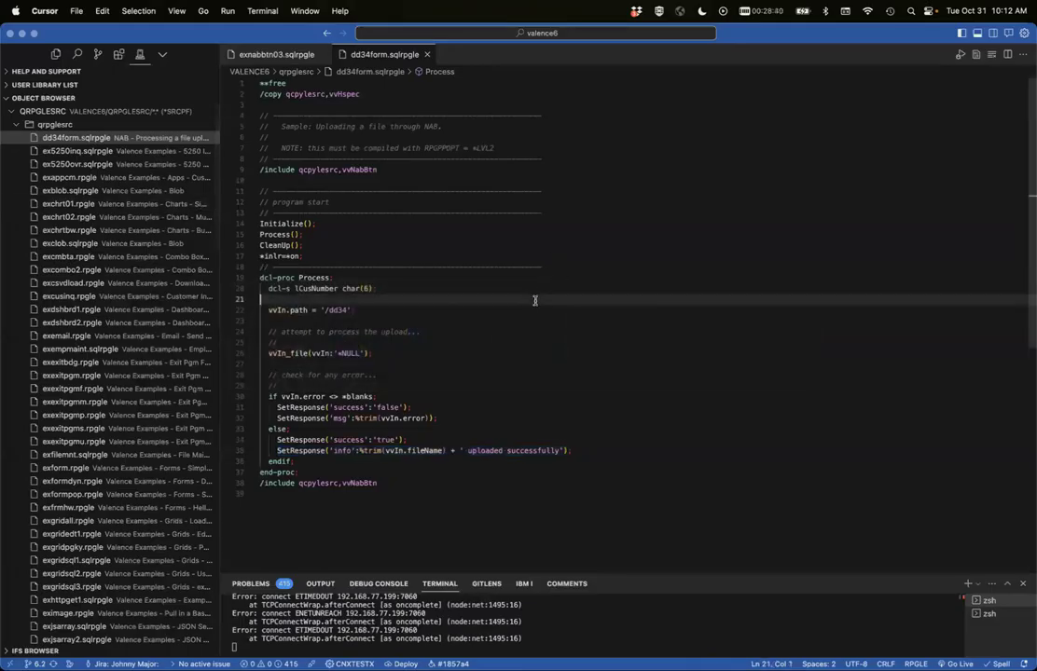
left_click(606, 342)
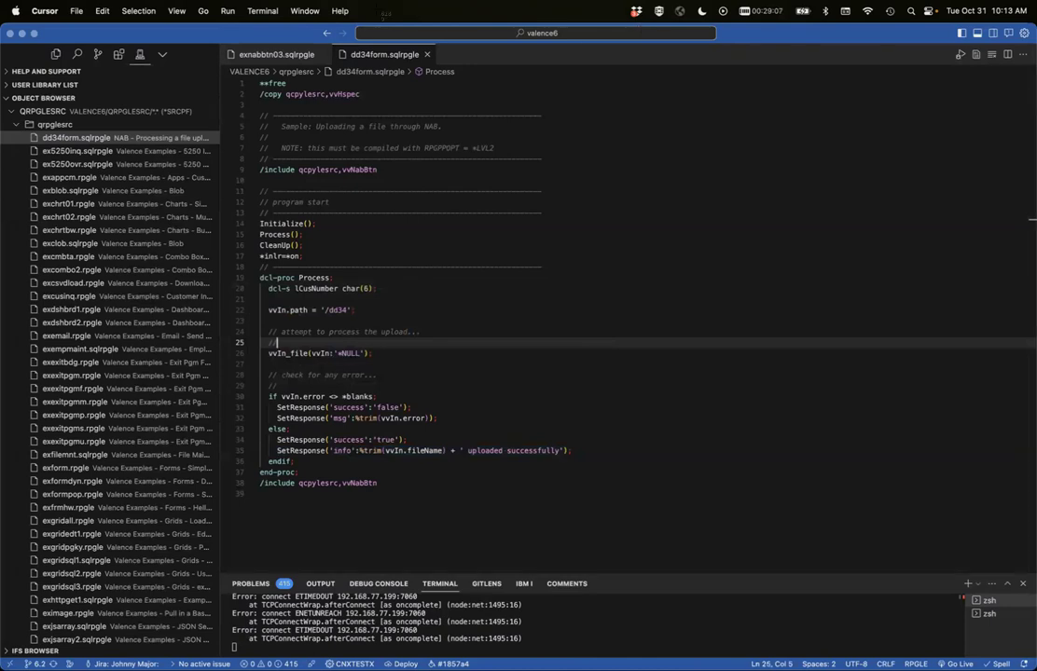
key("super+shift+4")
left_click_drag(388, 8, 708, 656)
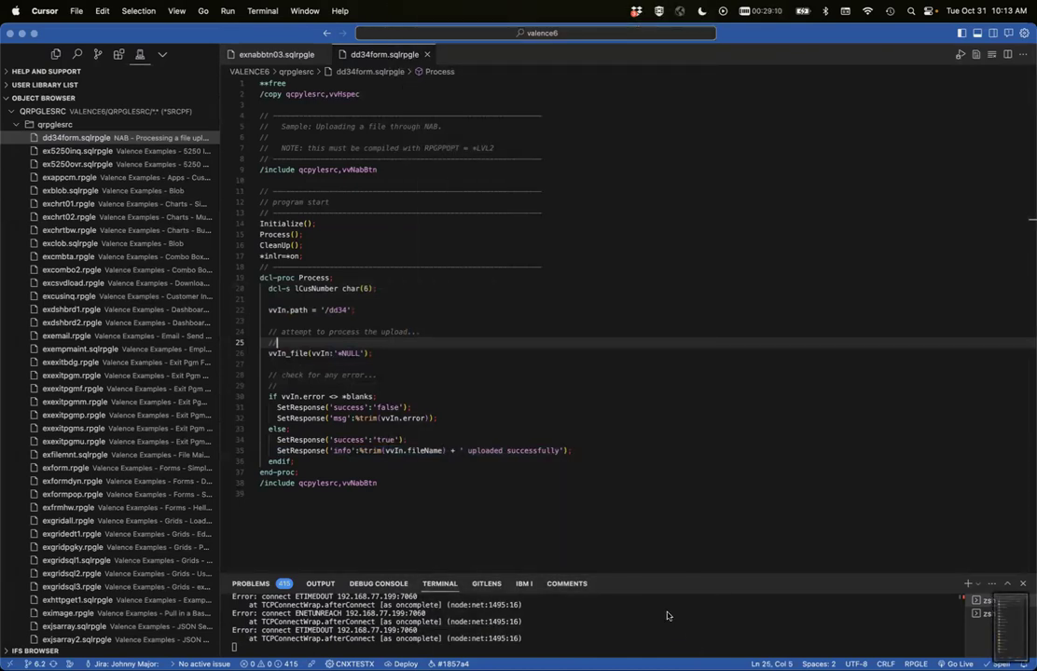
left_click(534, 369)
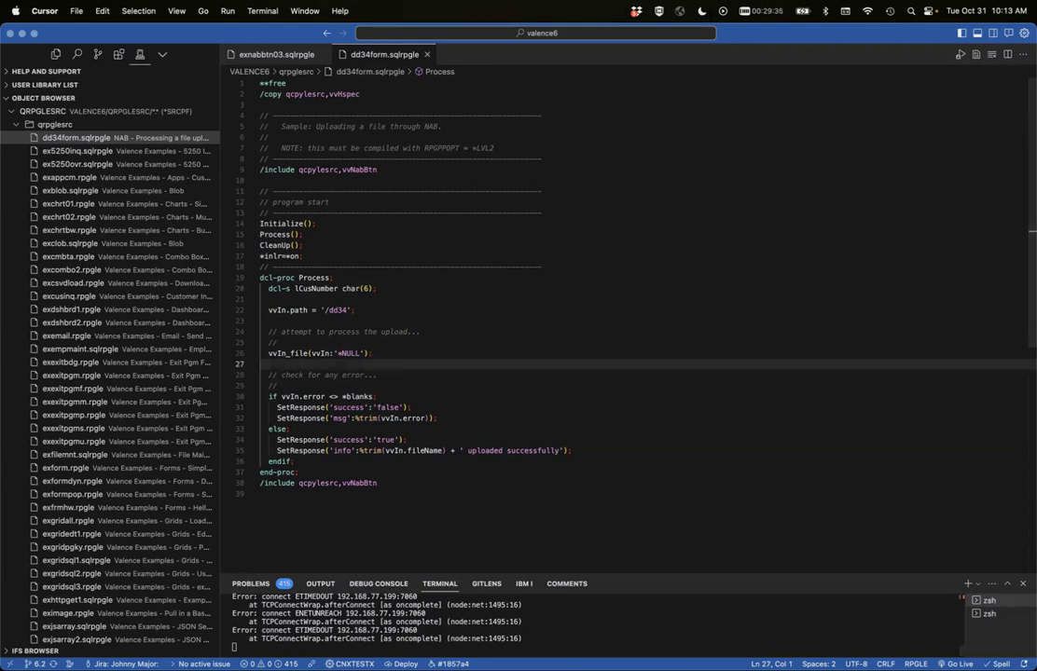
Switch back to the browser and bring the running Customers DD34 app to the front
key("super+Tab")
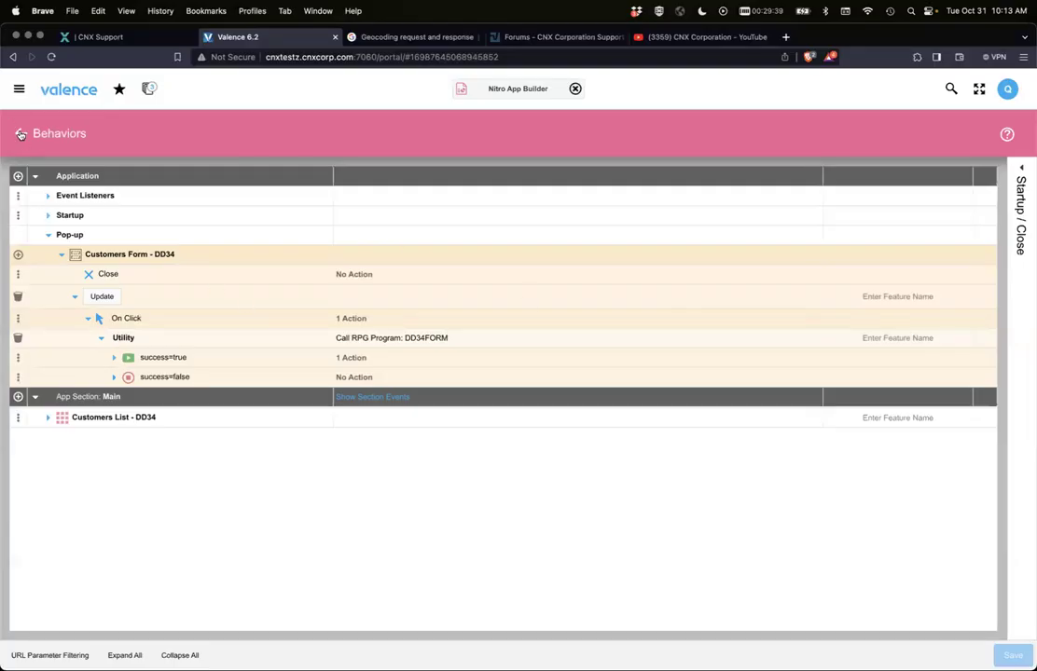
key("super+Tab")
key("super+Tab")
left_click(150, 88)
left_click(148, 137)
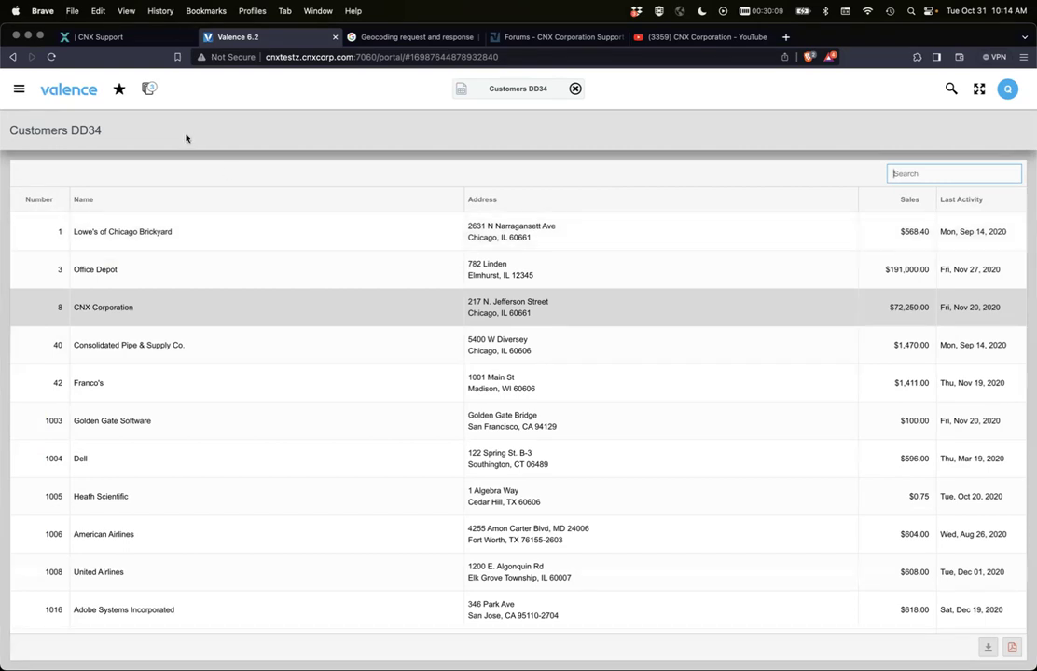
Go to the Valence portal home page and open the Valence Apps DD34 app from the favorites
left_click(148, 90)
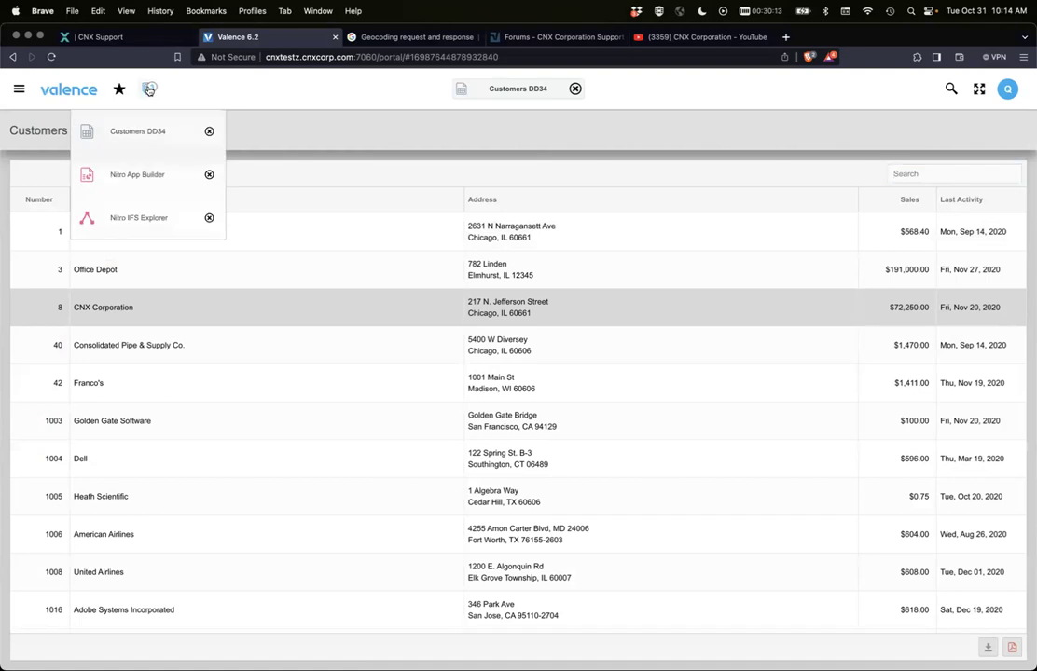
left_click(209, 132)
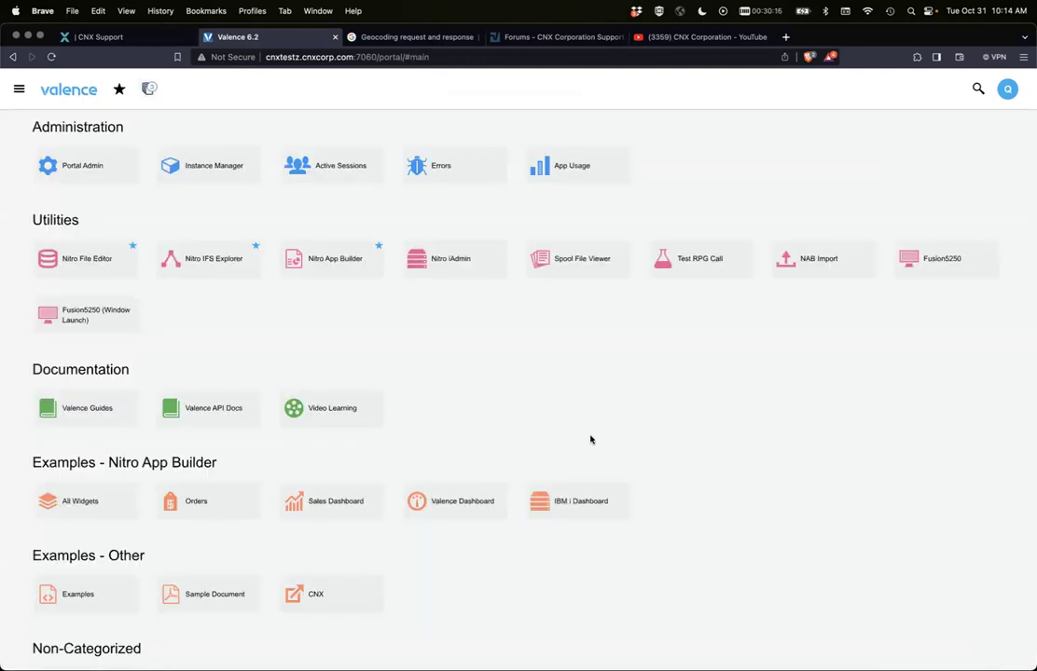
left_click(119, 88)
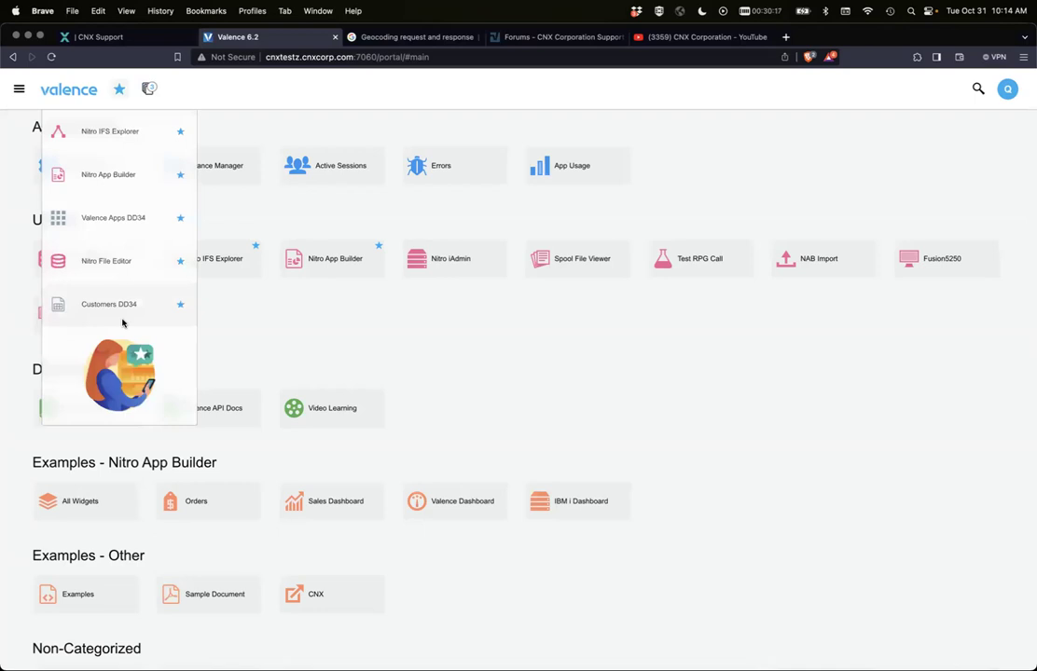
left_click(97, 196)
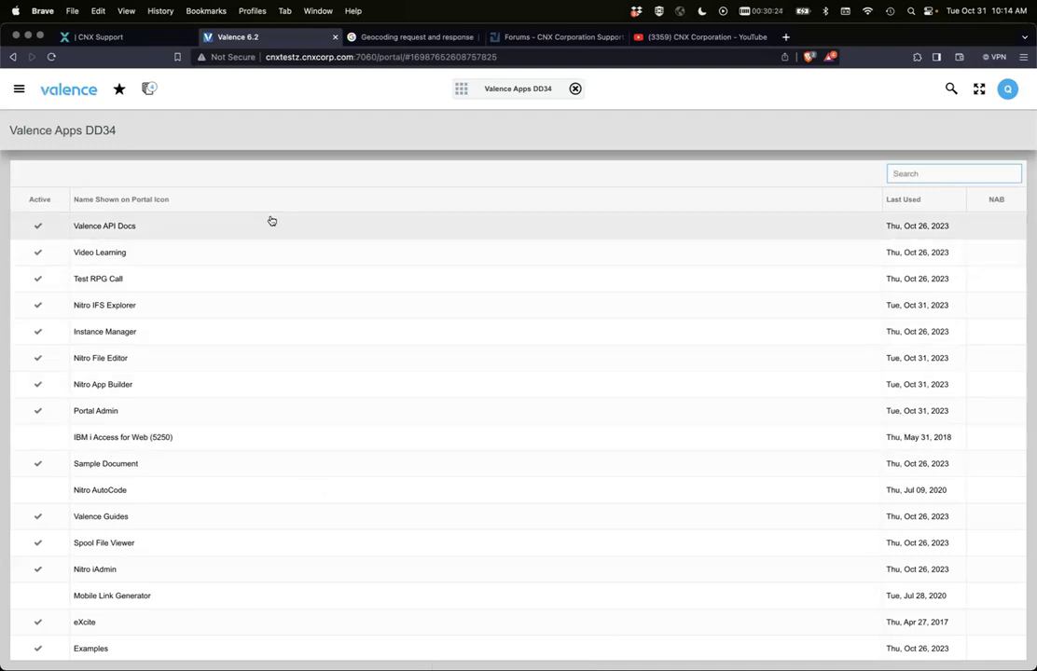
View the Update Status form for Nitro File Editor and close it without updating
scroll(217, 465, "down", 1)
scroll(217, 465, "up", 1)
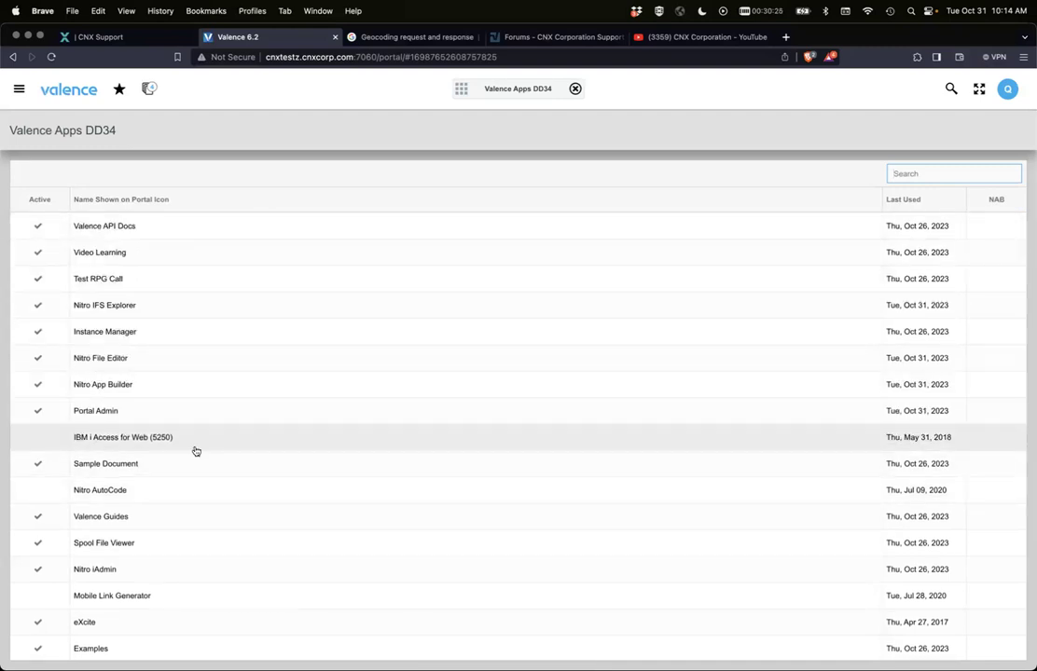
left_click(365, 351)
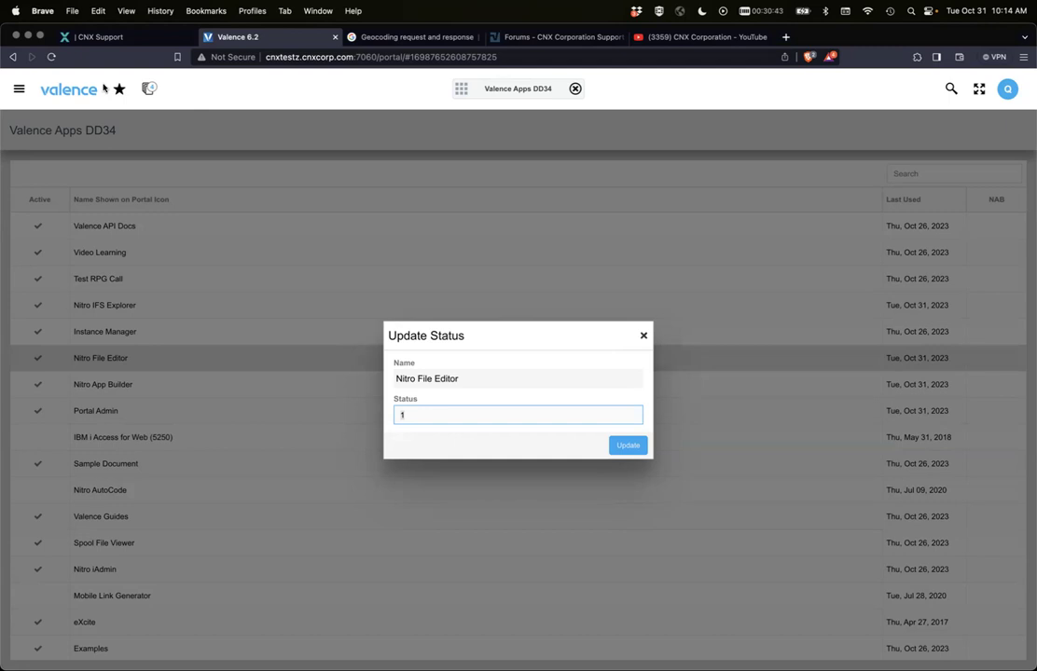
left_click(642, 337)
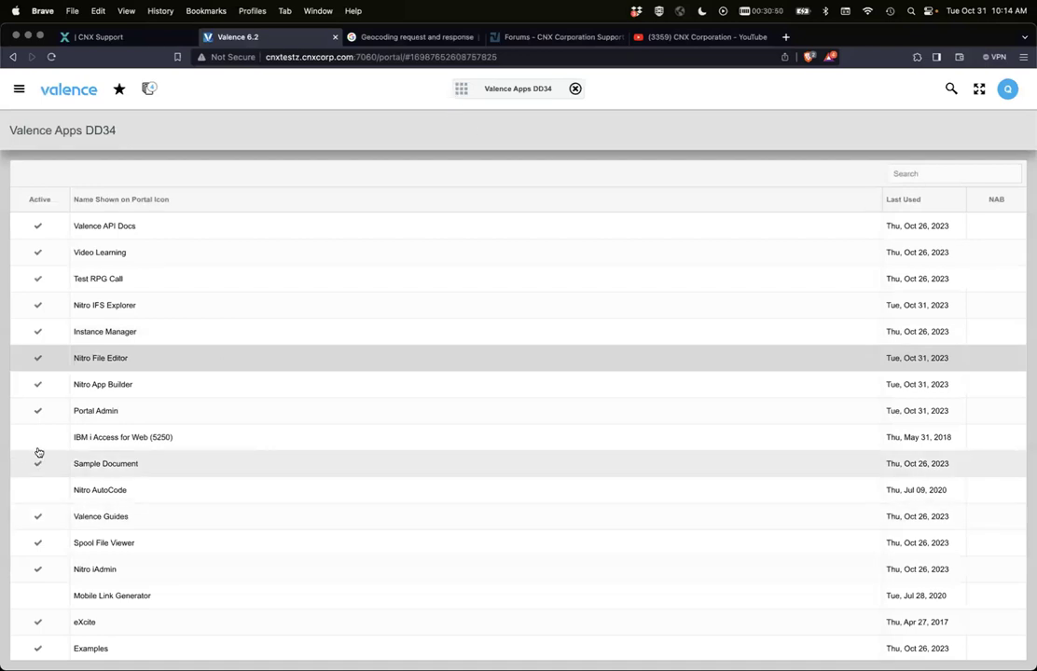
Switch to Nitro App Builder and leave the Customers DD34 editor, discarding its pending changes
left_click(461, 88)
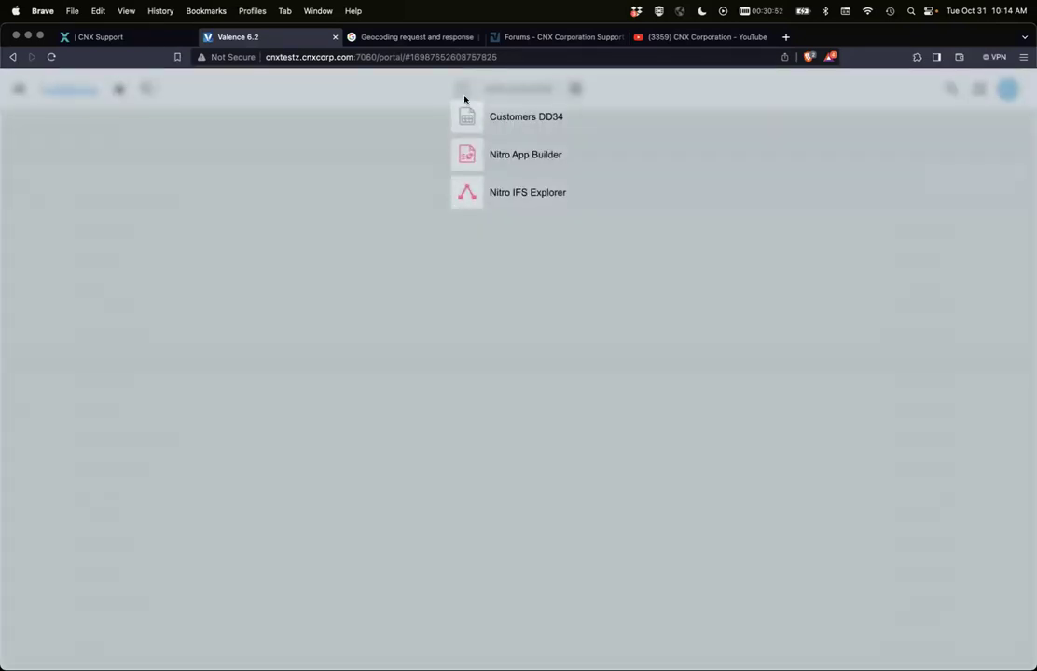
left_click(466, 155)
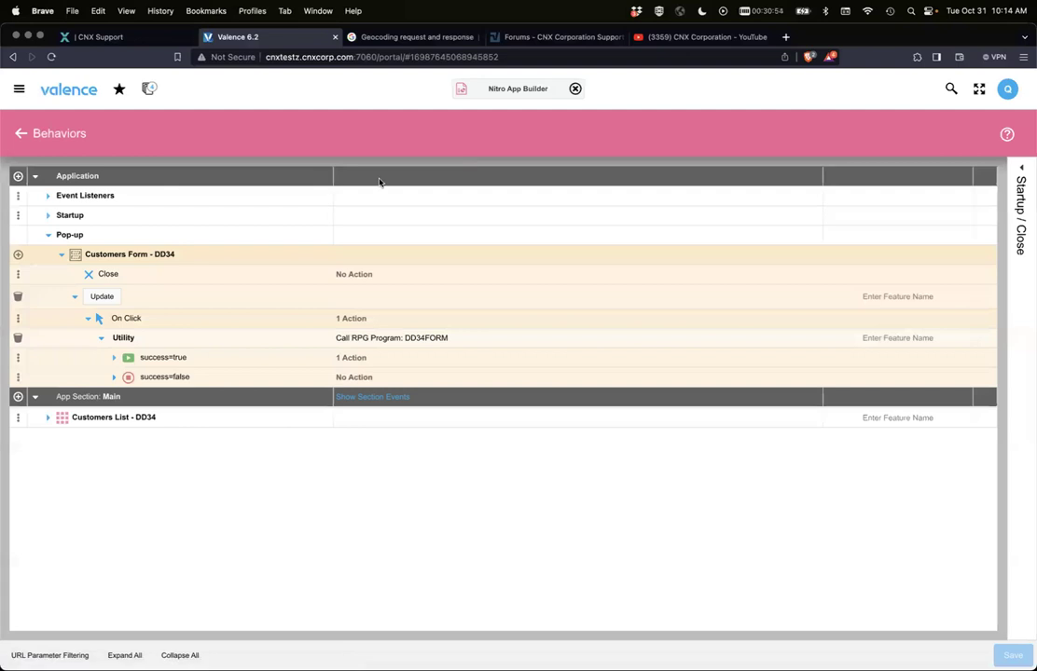
left_click(18, 132)
left_click(18, 135)
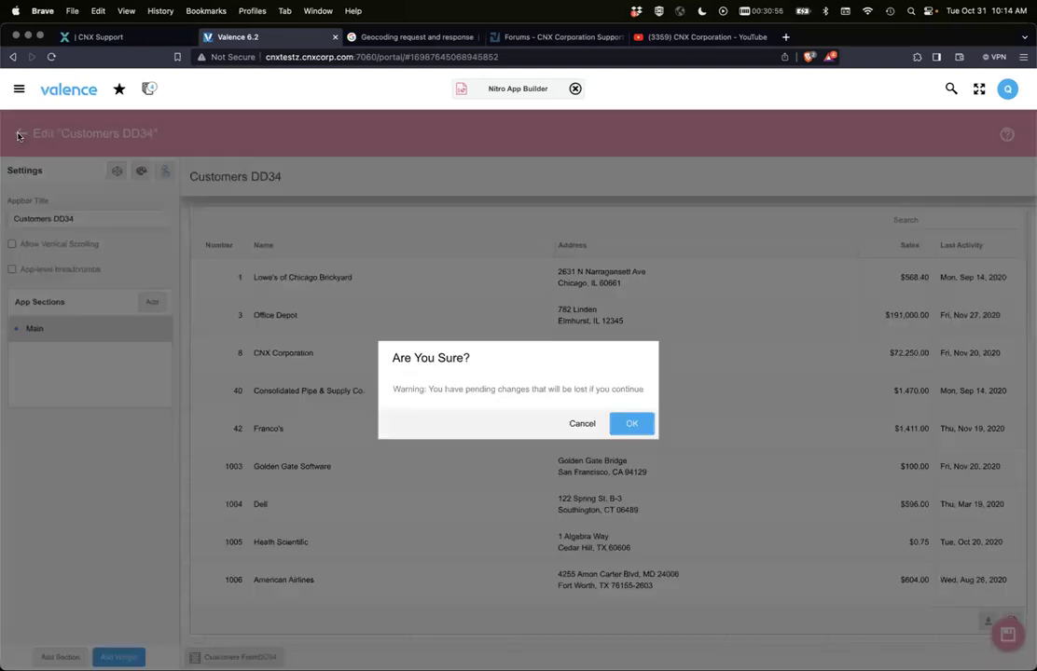
left_click(627, 426)
Open the Valence App Form widget of Valence Apps DD34 for editing and preview its form layout
left_click(115, 265)
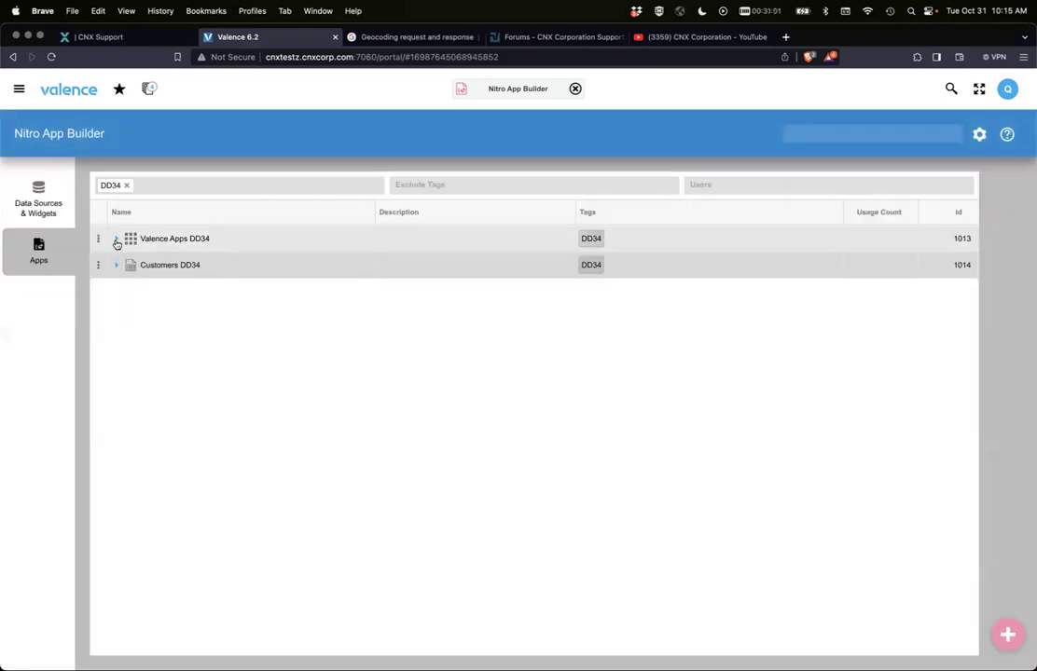
left_click(117, 238)
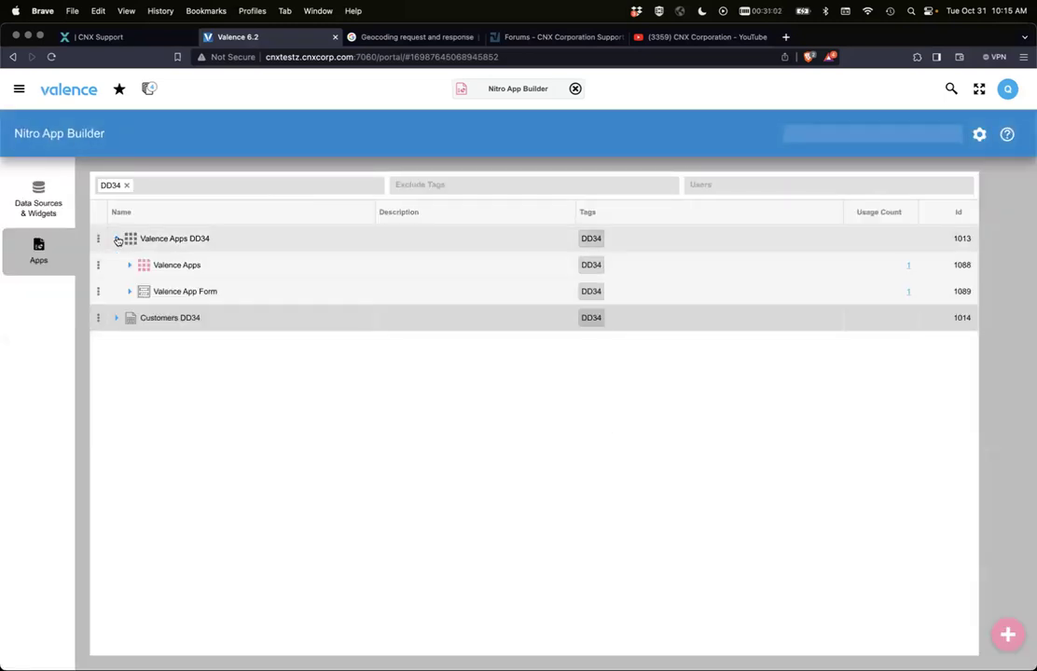
left_click(175, 298)
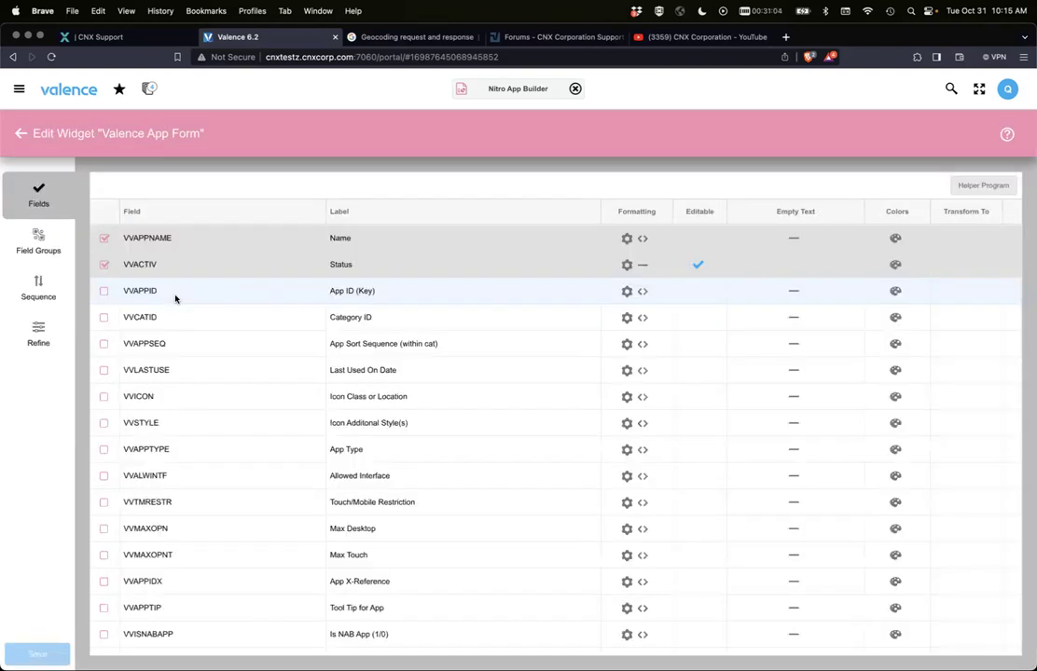
left_click(35, 345)
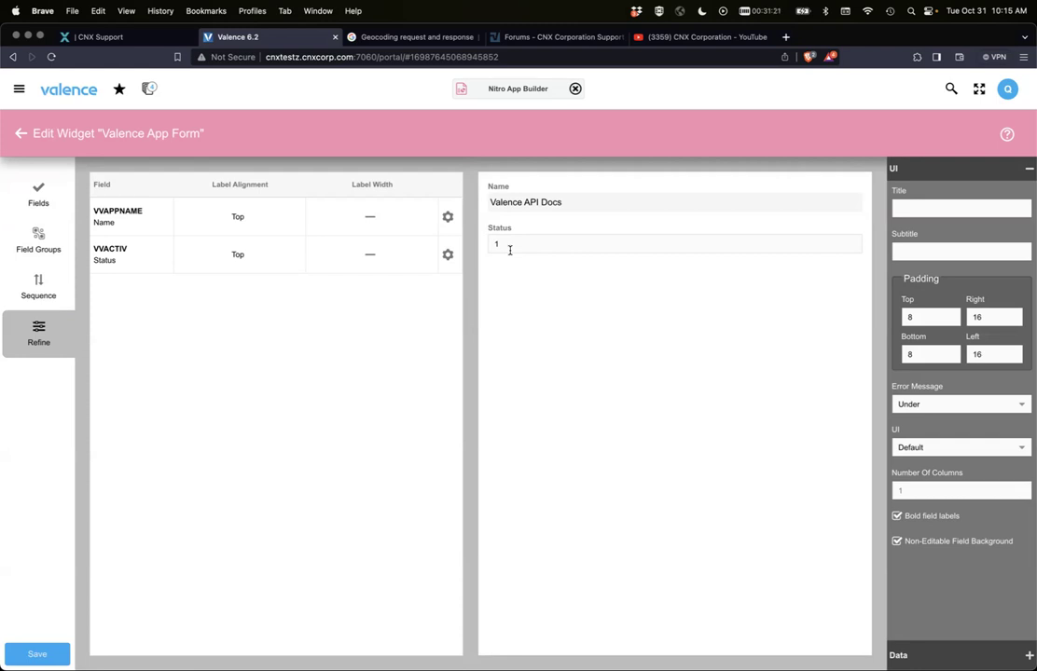
left_click(51, 189)
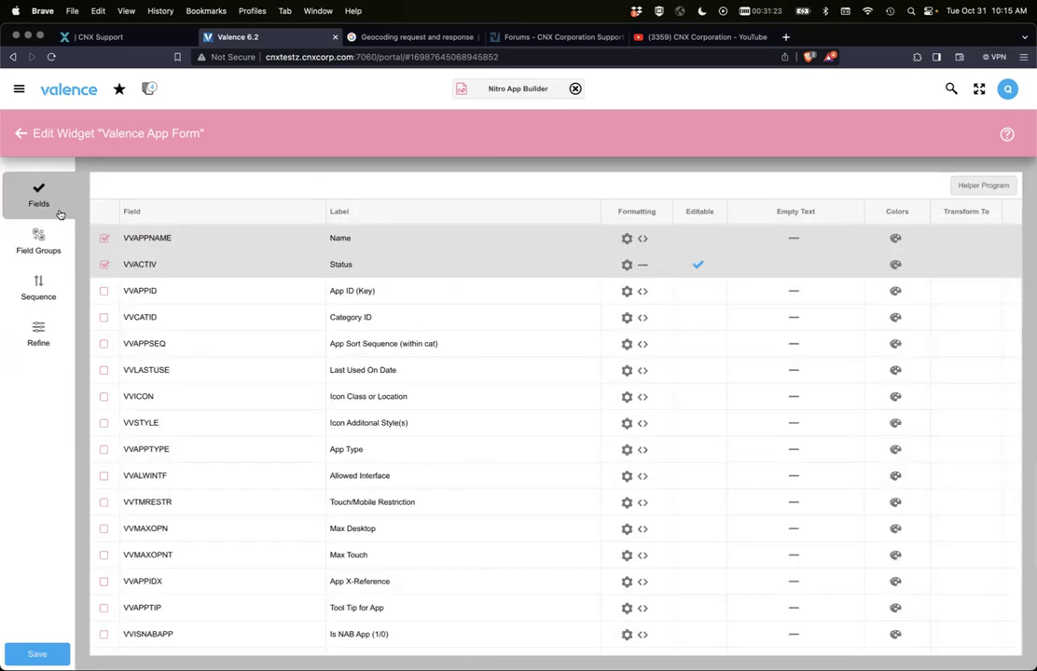
Transform the VVACTIV Status field to a radio that uses inline data
left_click(963, 272)
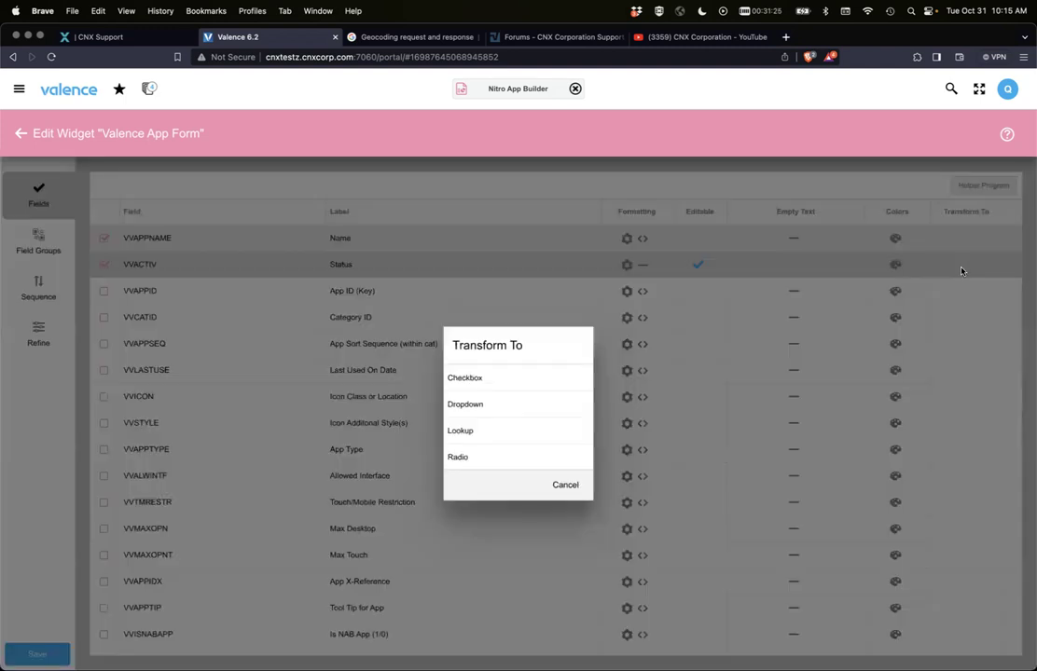
scroll(477, 463, "down", 1)
left_click(477, 458)
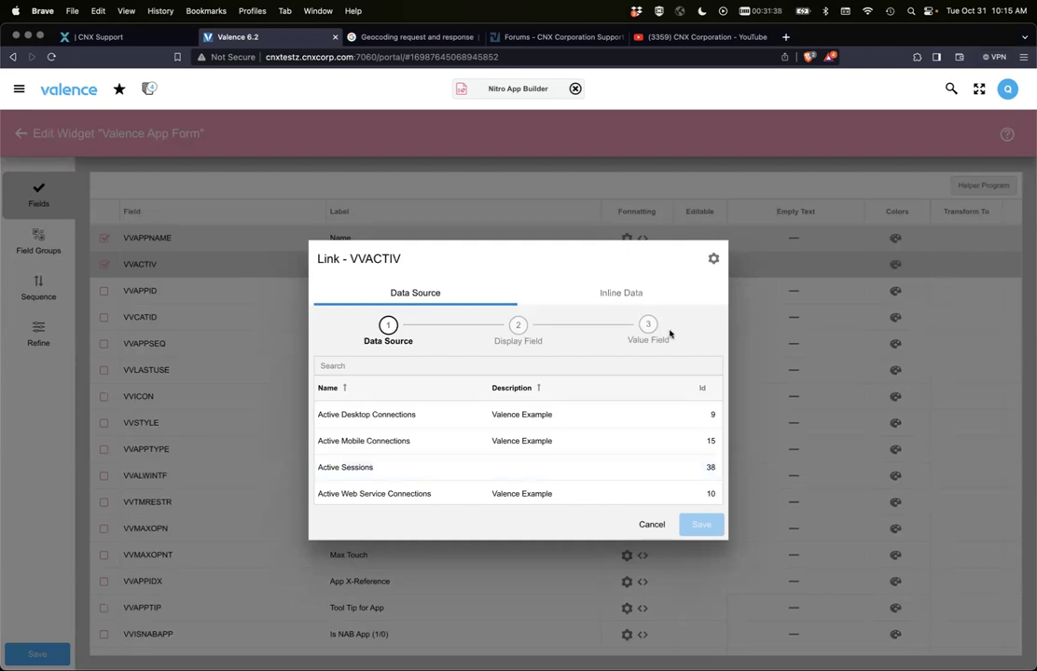
left_click(610, 296)
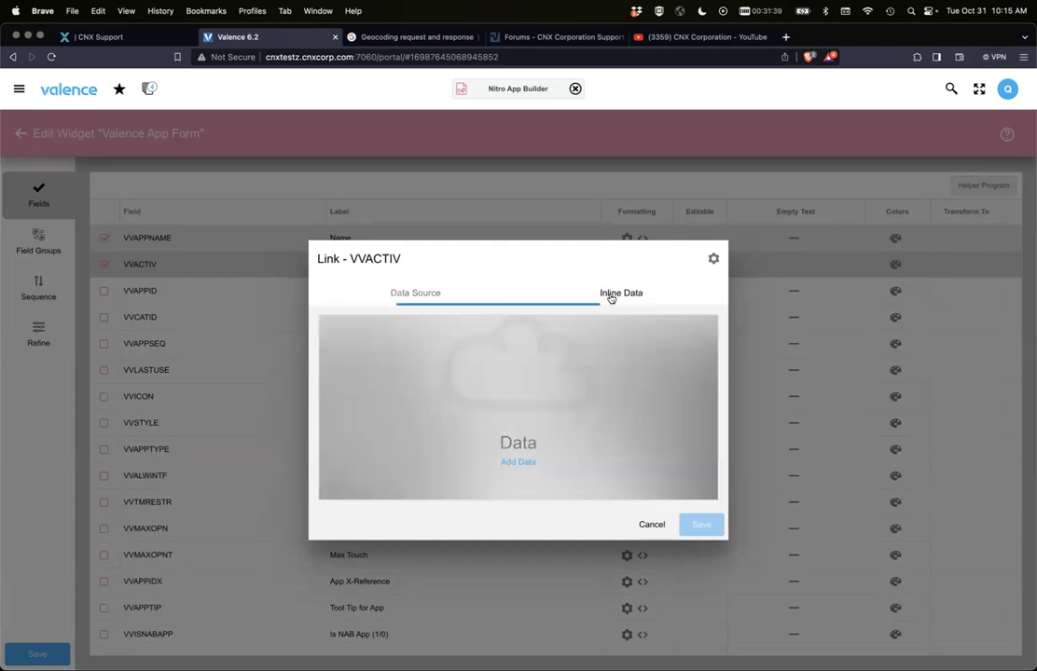
left_click(517, 462)
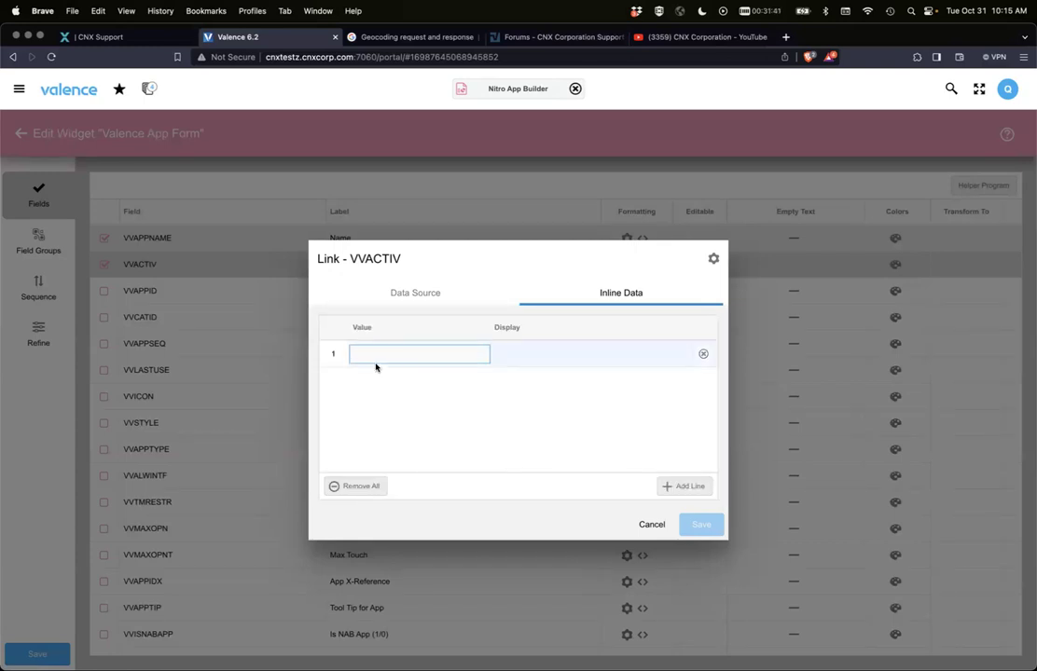
Define the VVACTIV radio options as 1 for Enabled and 0 for Disabled, and save the link
type("1")
key("Tab")
type("Enabled")
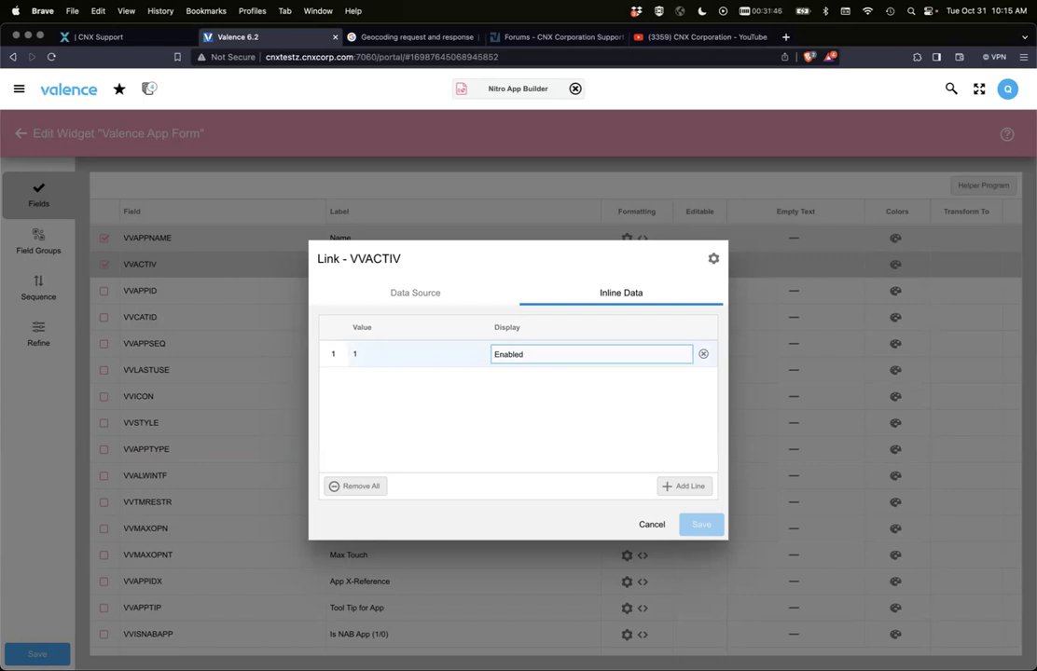
key("Tab")
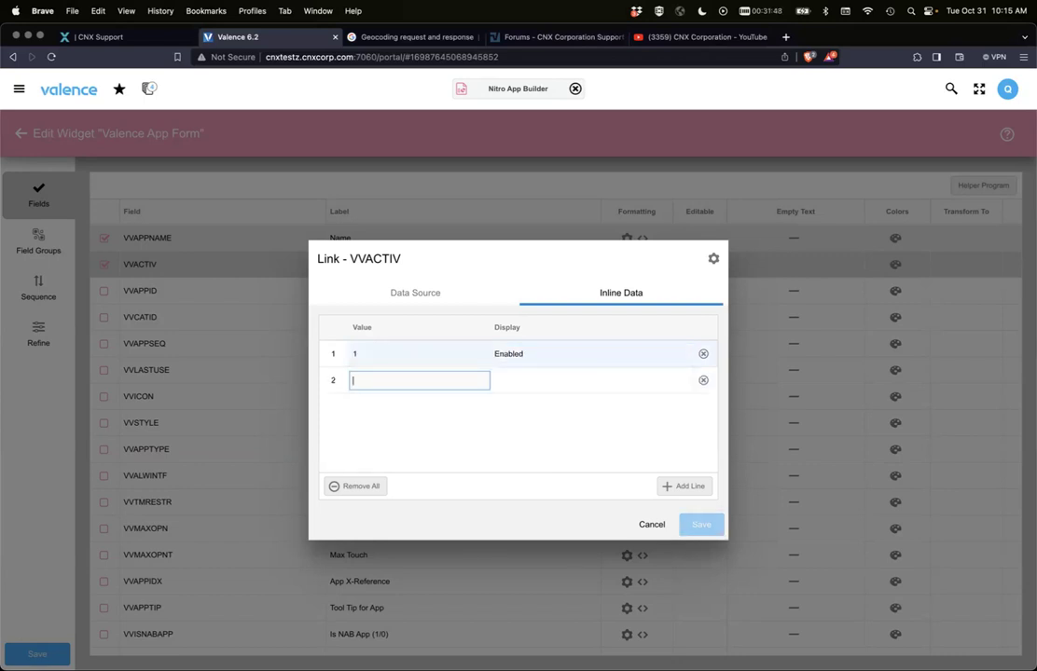
type("0")
key("Tab")
type("Disabled")
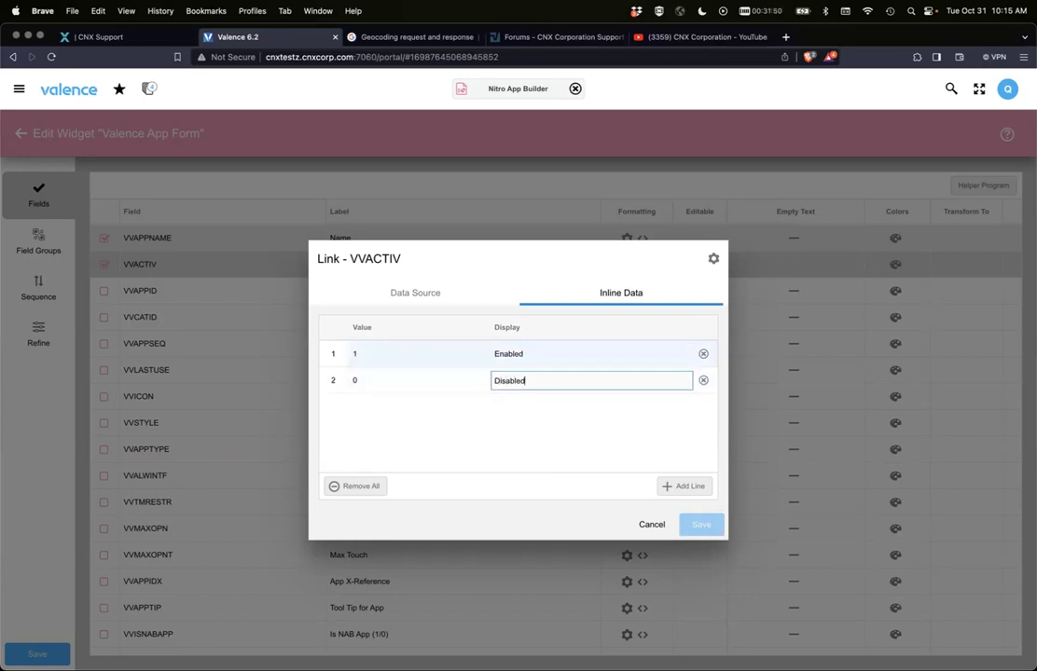
left_click(629, 426)
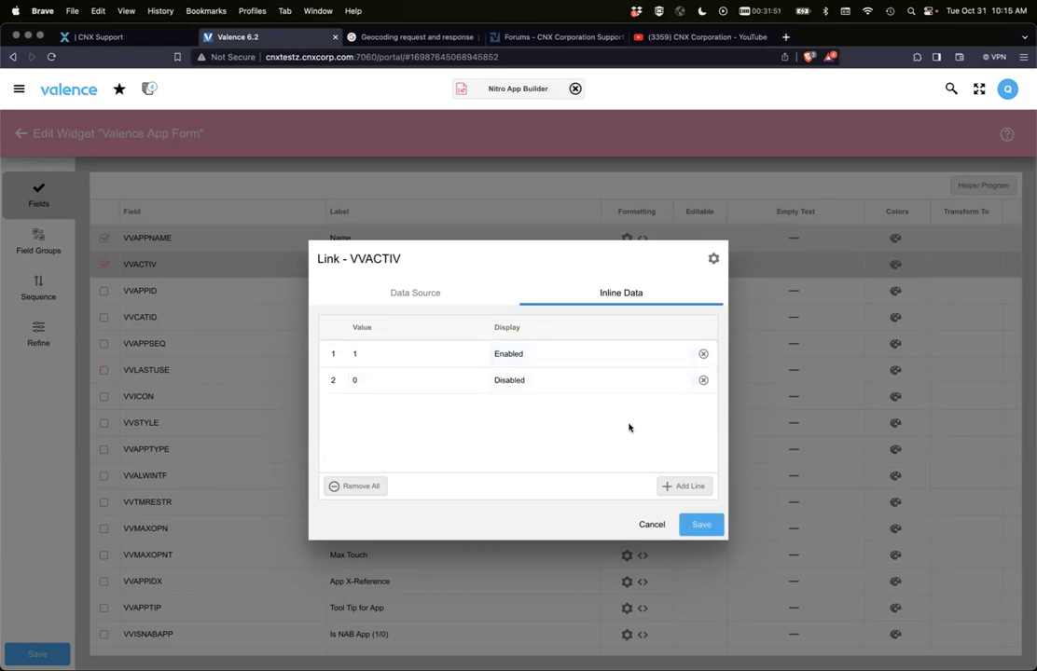
left_click(696, 524)
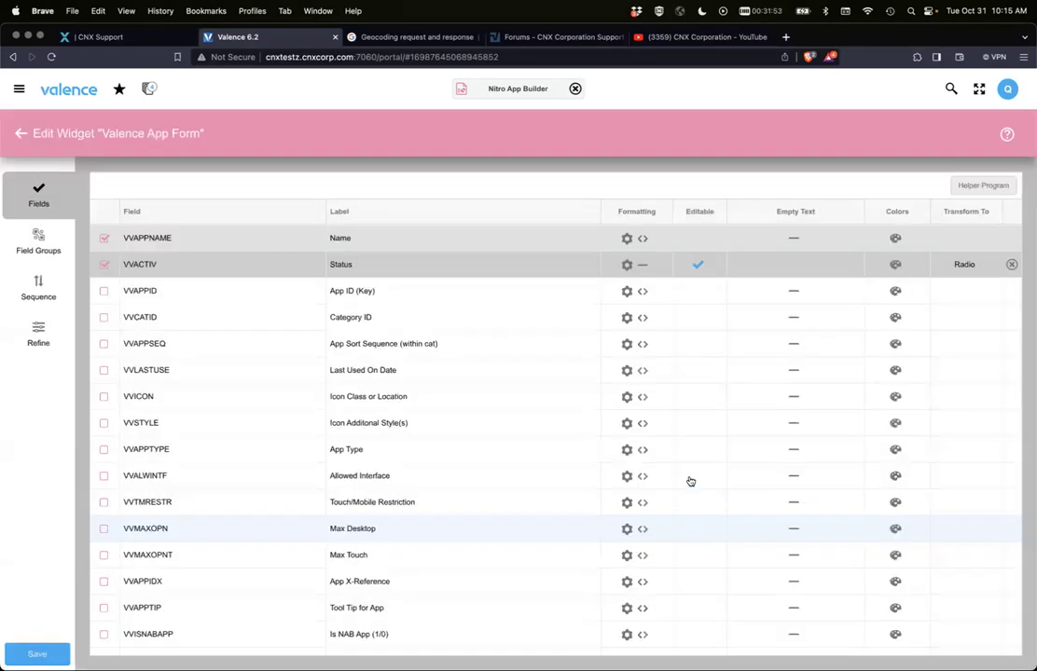
Preview the Status radio options and save the Valence App Form widget
left_click(38, 335)
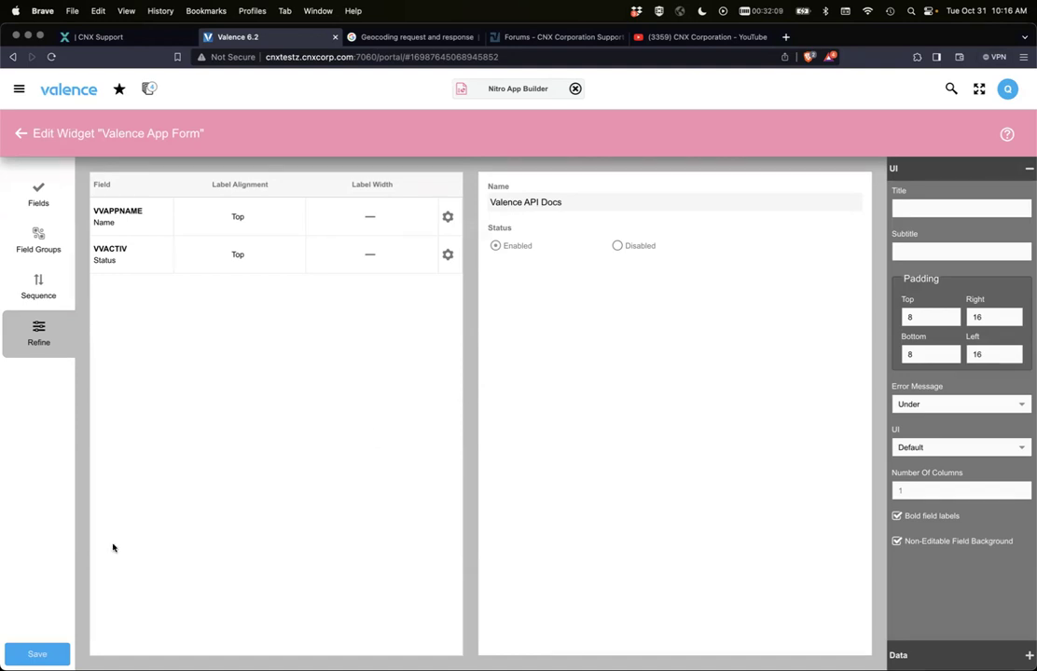
left_click(37, 653)
left_click(608, 454)
Bring the running Valence Apps DD34 app to the front and reload it
left_click(150, 88)
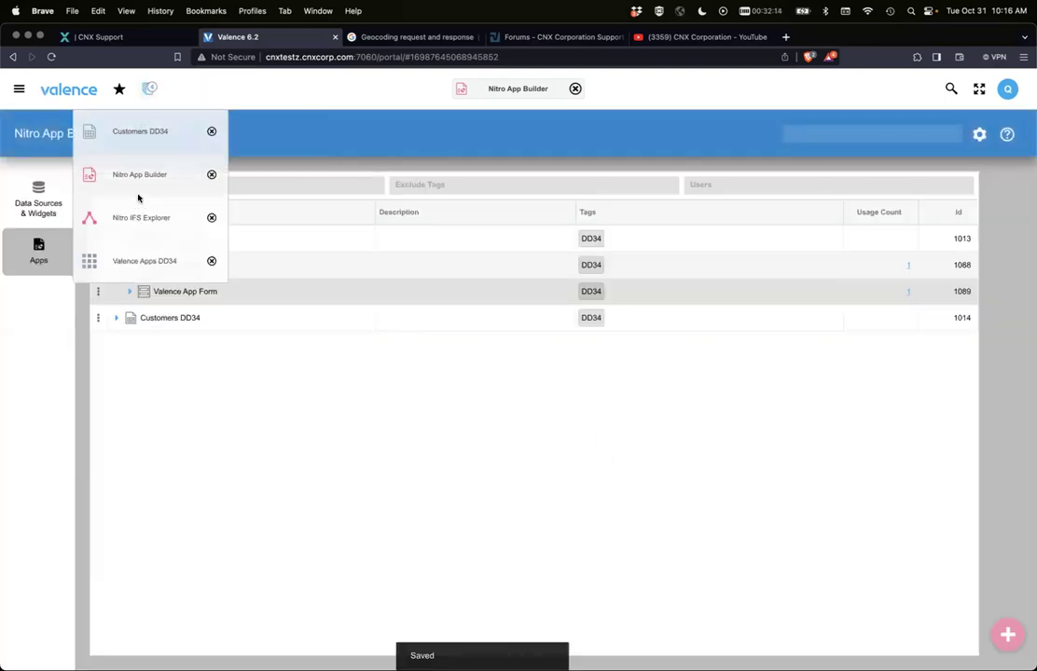
left_click(131, 260)
right_click(215, 138)
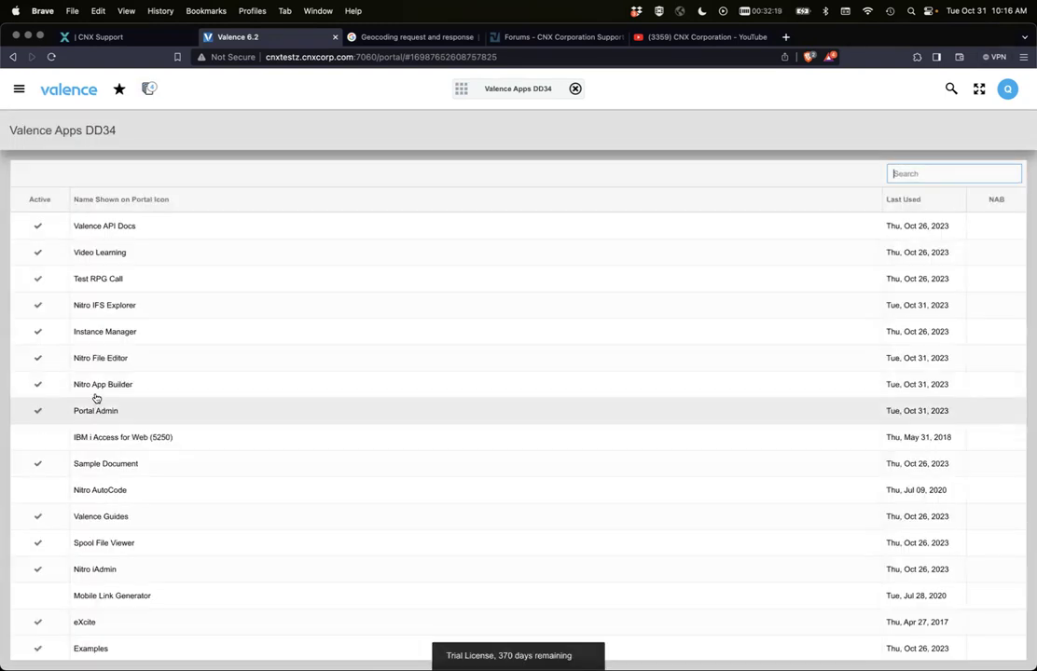
View the Update Status forms for Nitro App Builder, Sample Document and IBM i Access for Web (5250), closing each without updating
left_click(94, 391)
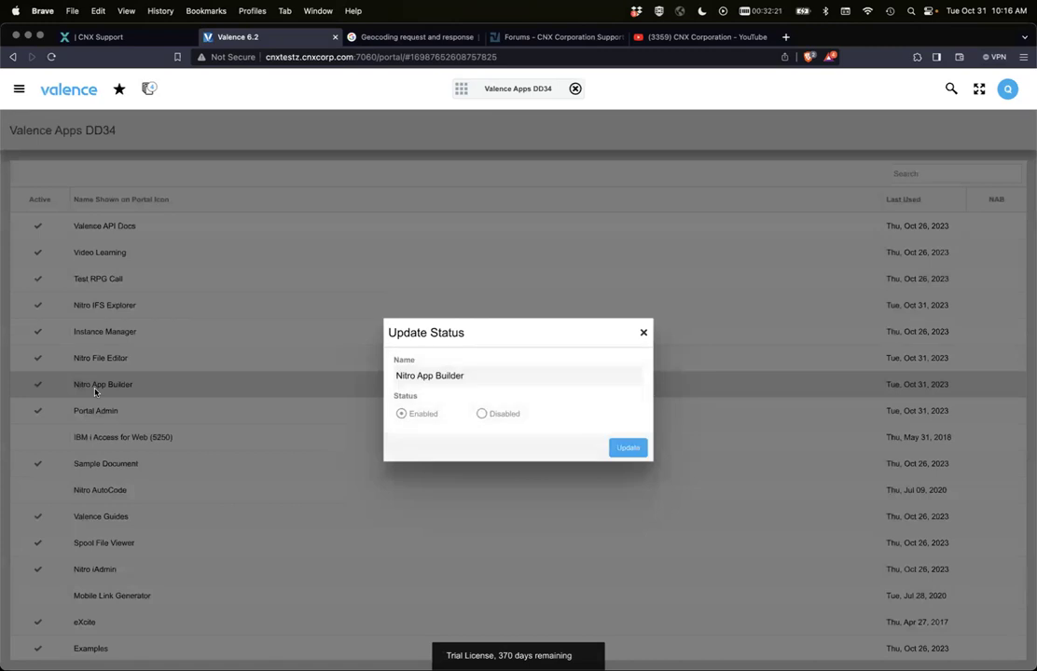
left_click(642, 333)
left_click(84, 456)
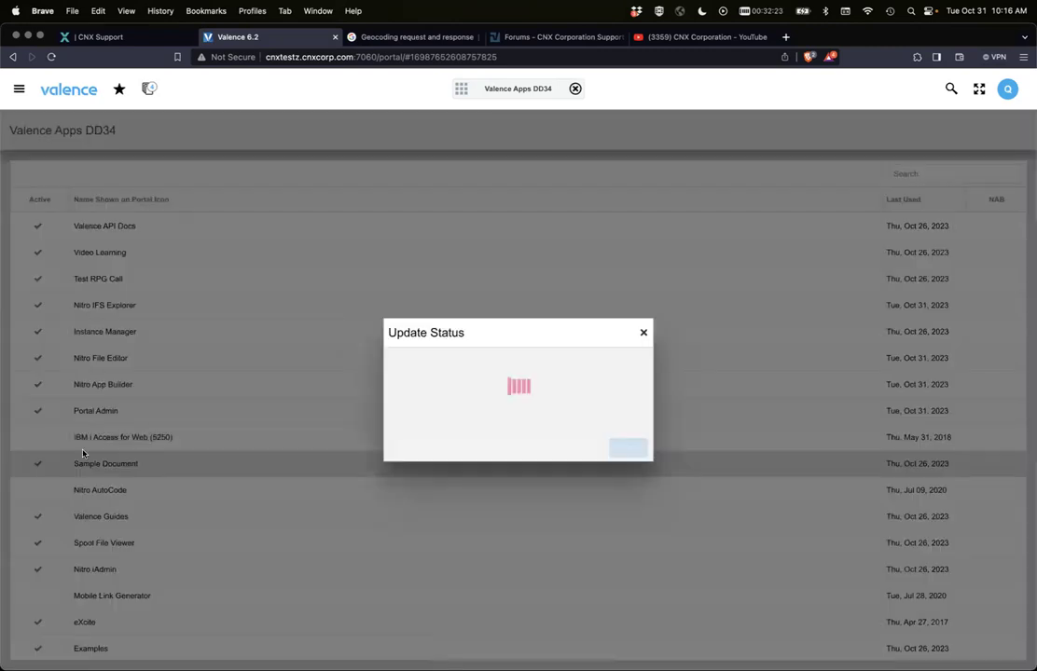
left_click(643, 331)
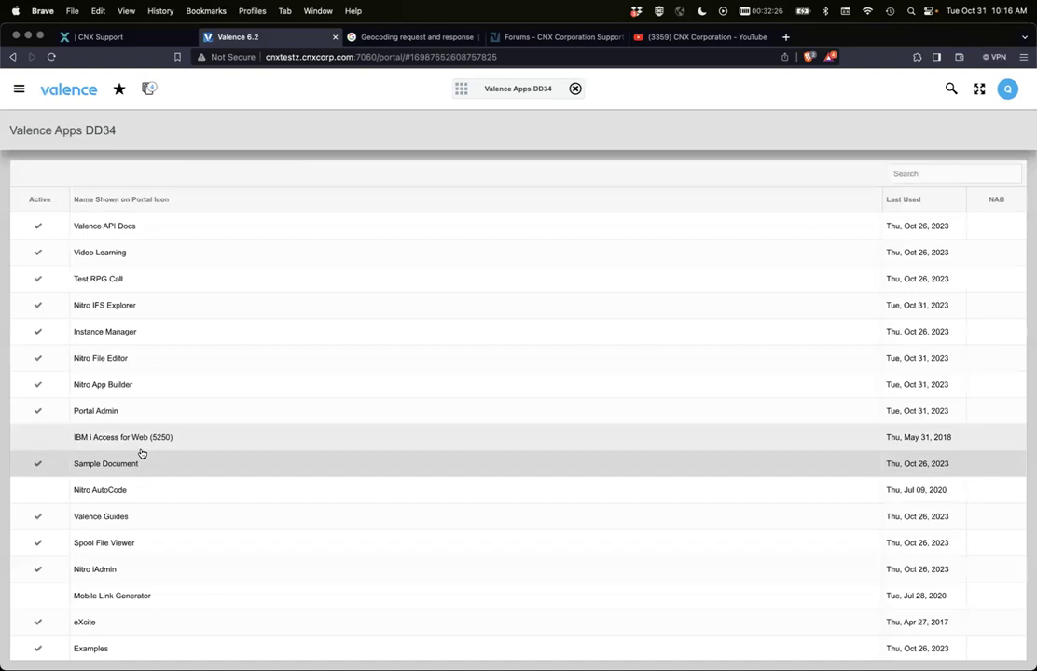
left_click(133, 434)
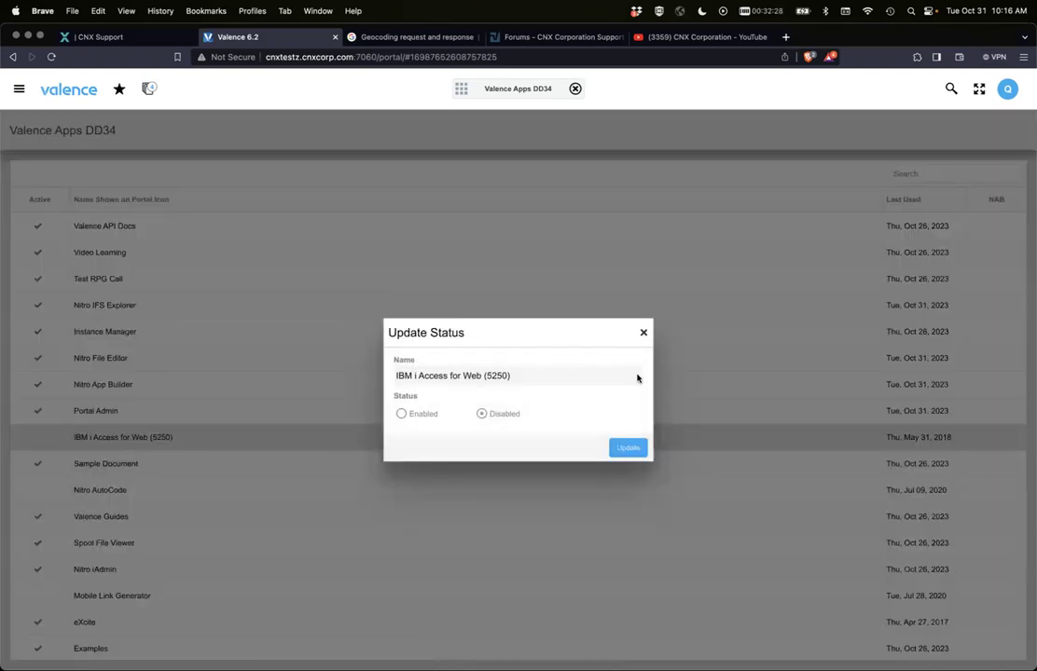
left_click(643, 332)
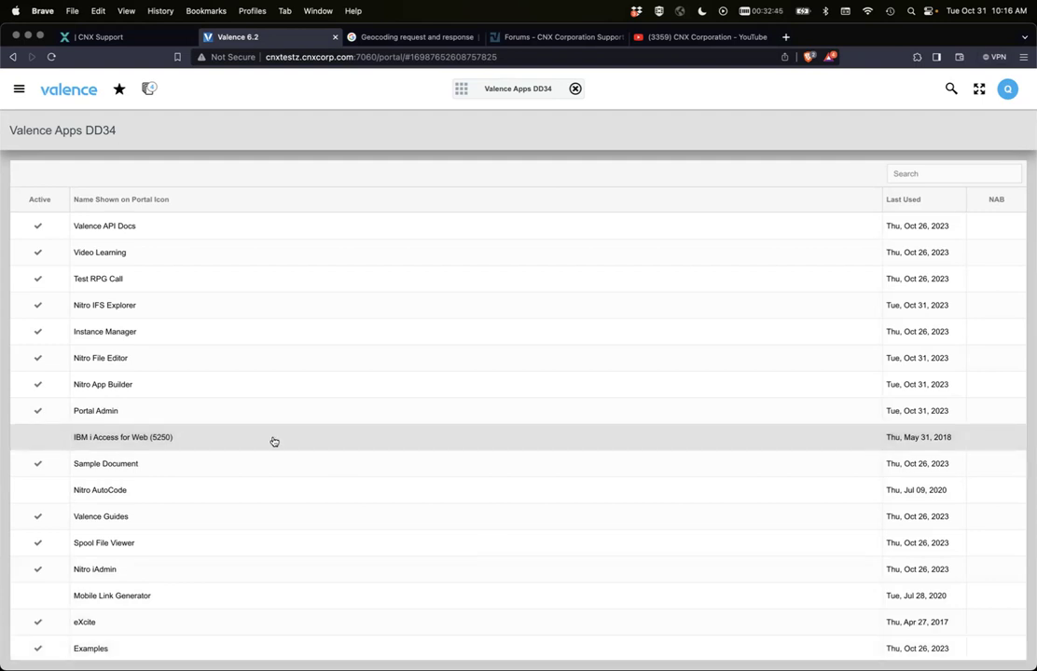
Return to the Valence App Form widget in Nitro App Builder and view the transform types offered for VVAPPID
left_click(461, 88)
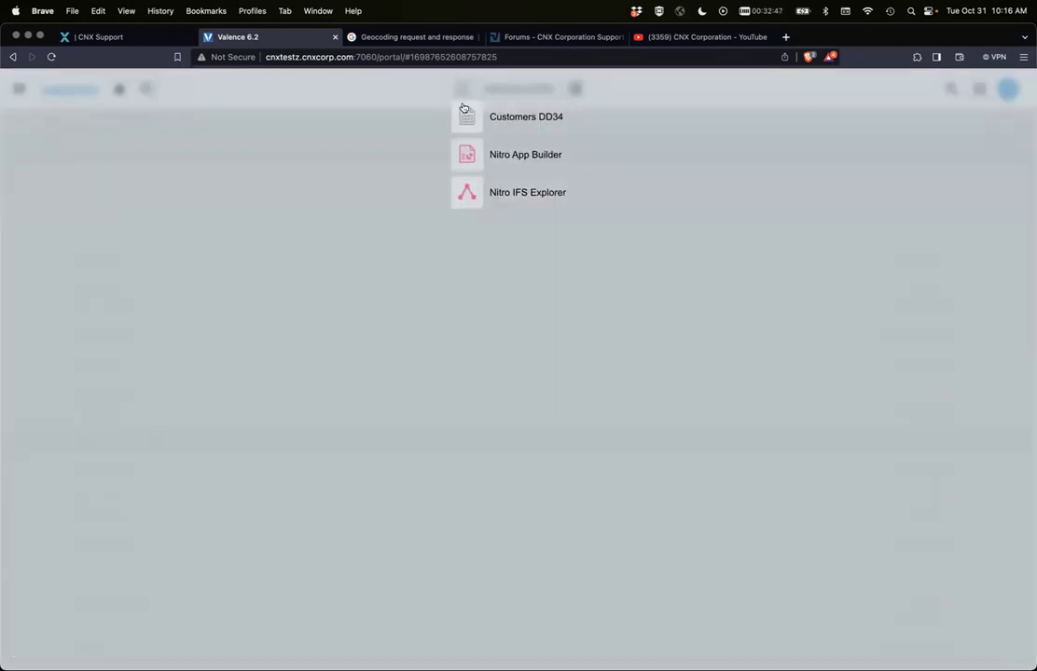
left_click(468, 163)
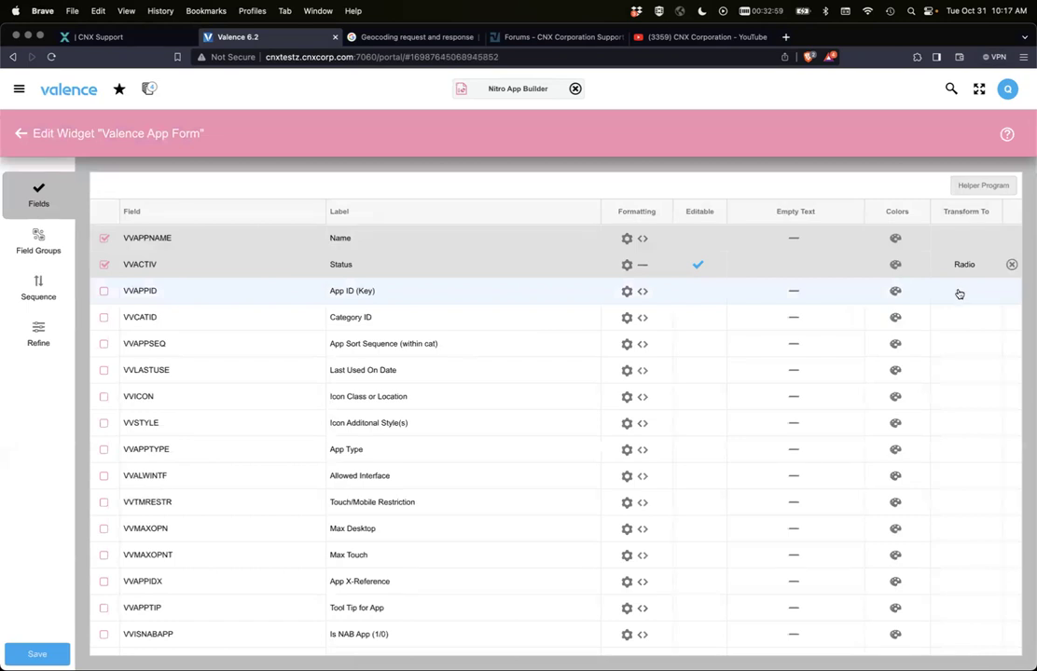
left_click(961, 292)
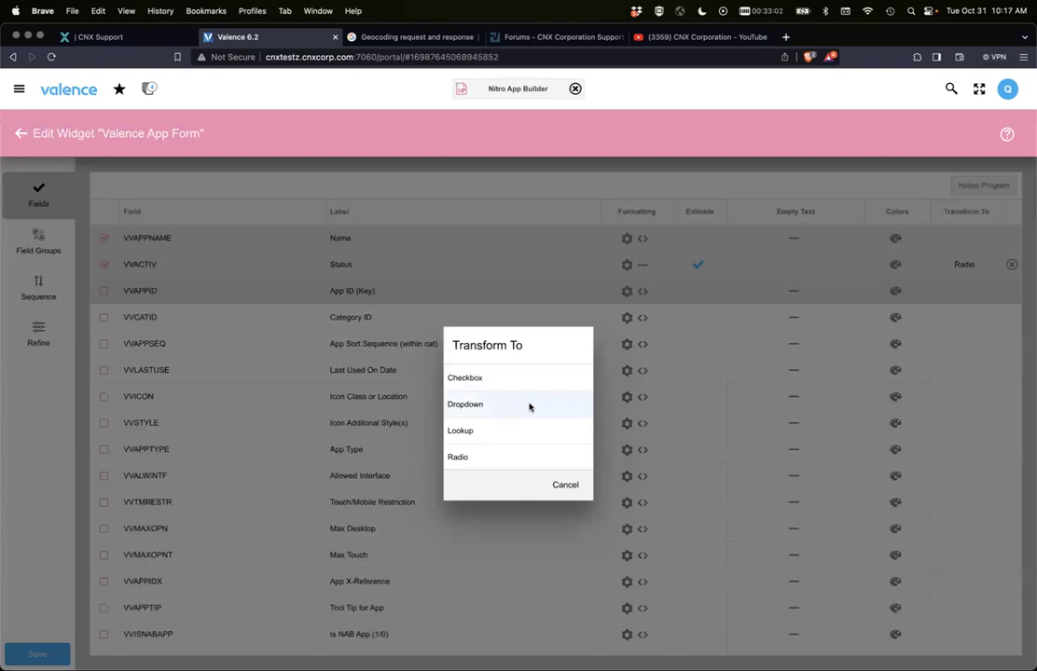
left_click(563, 485)
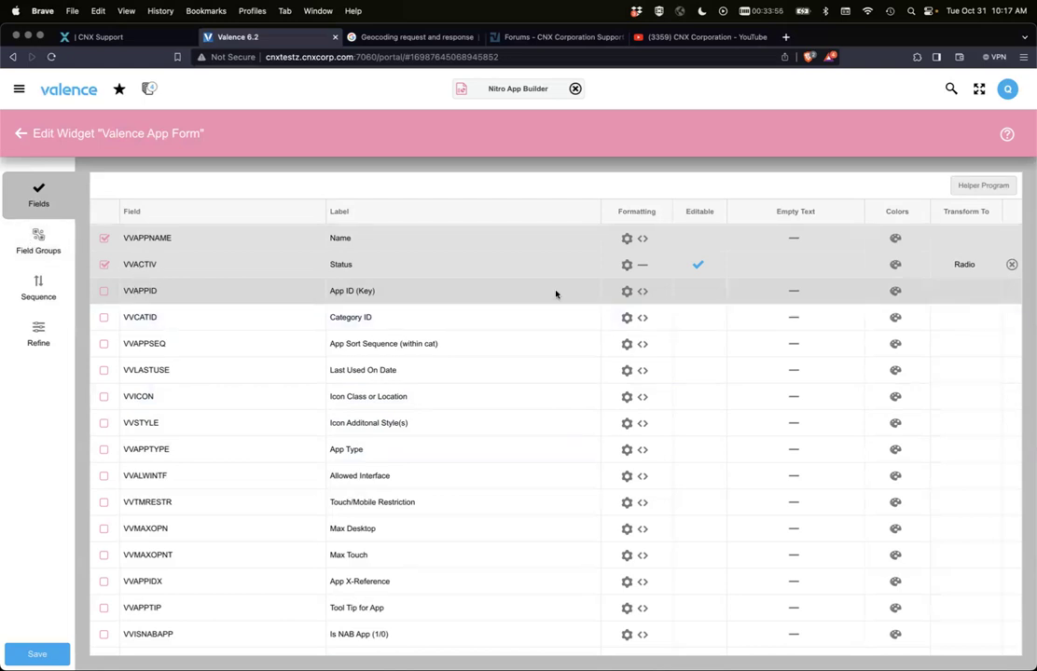
Add a third inline option to the VVACTIV radio field with value 2 and display text Not Sure, and save the widget
left_click(963, 264)
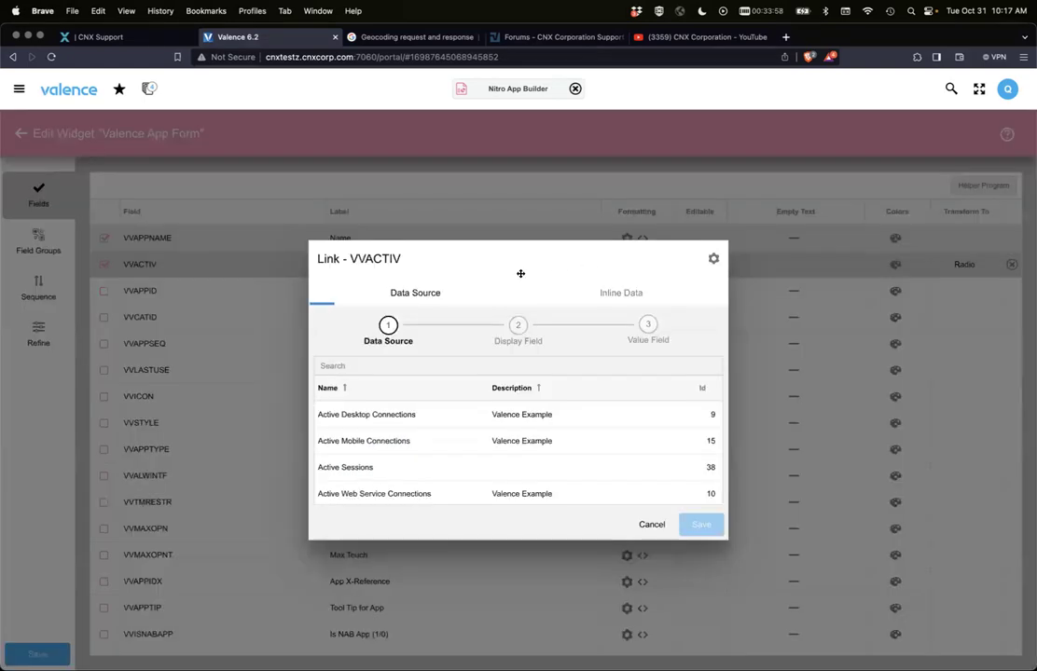
left_click(632, 296)
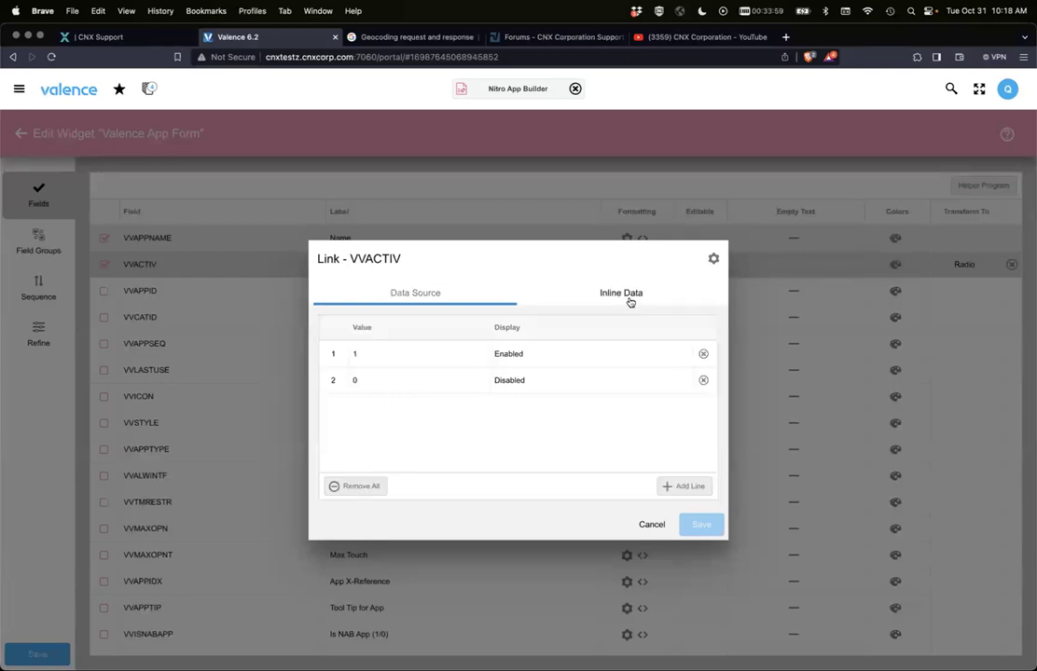
left_click(668, 490)
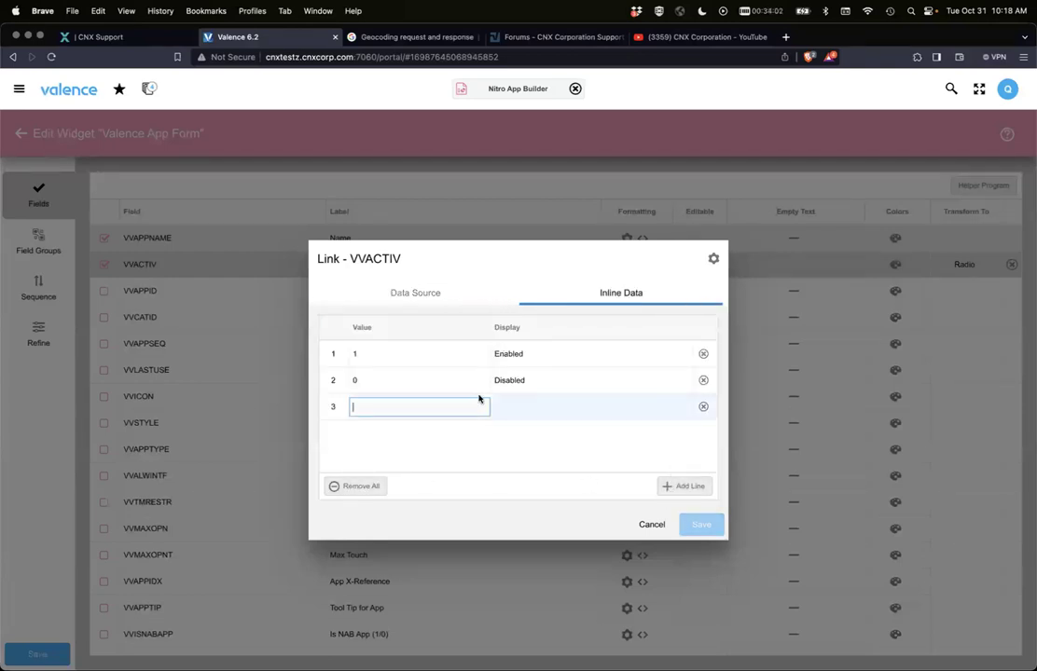
type("2")
left_click(591, 407)
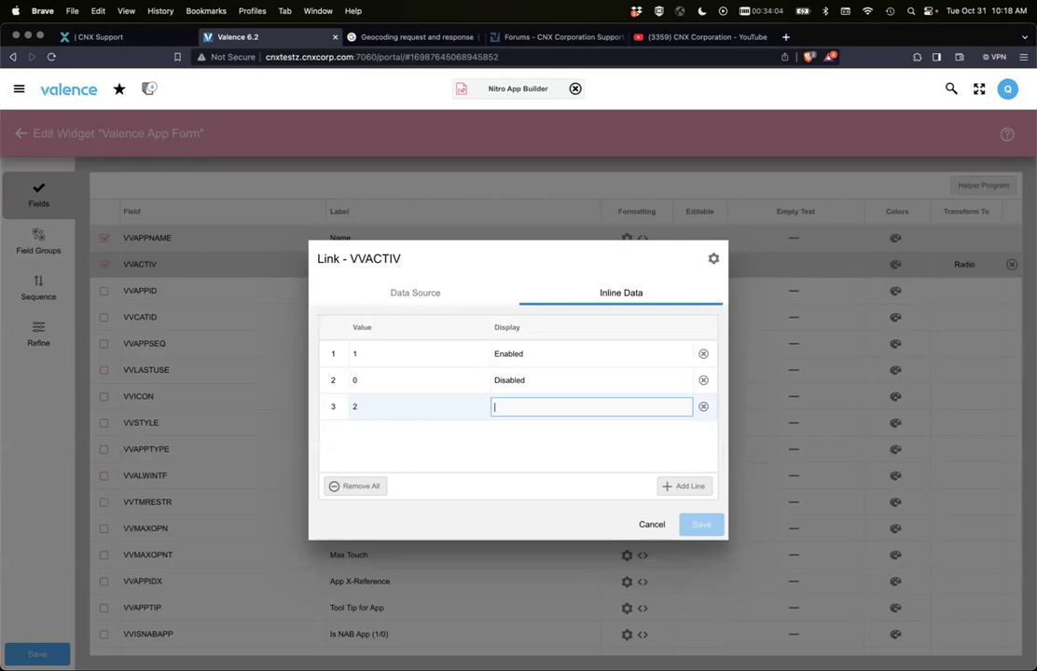
type("Not Sure")
key("Return")
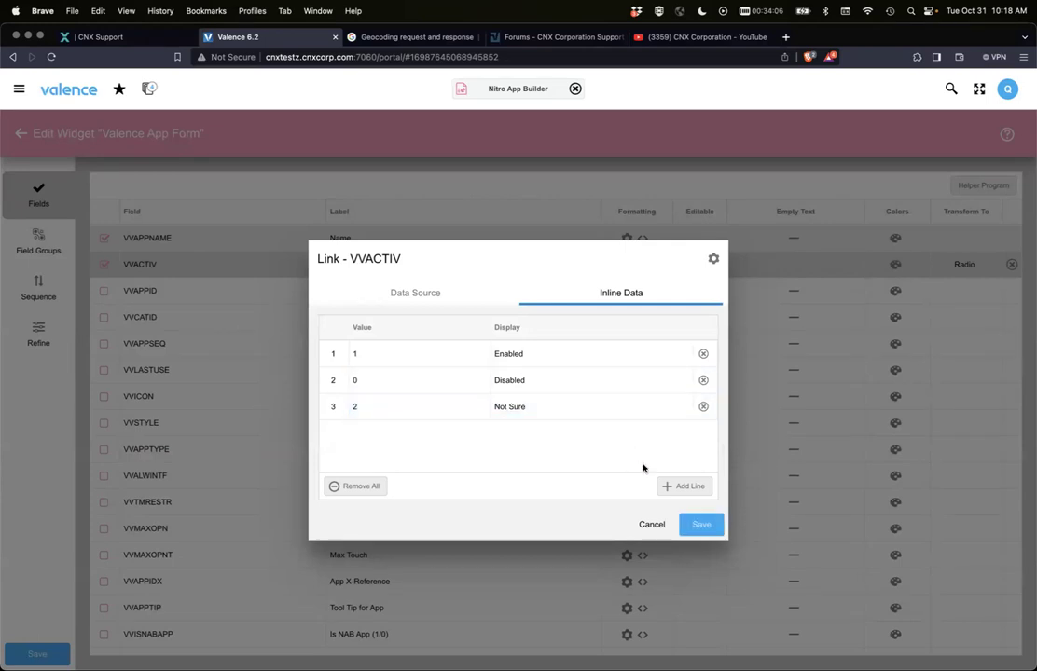
left_click(701, 524)
left_click(37, 654)
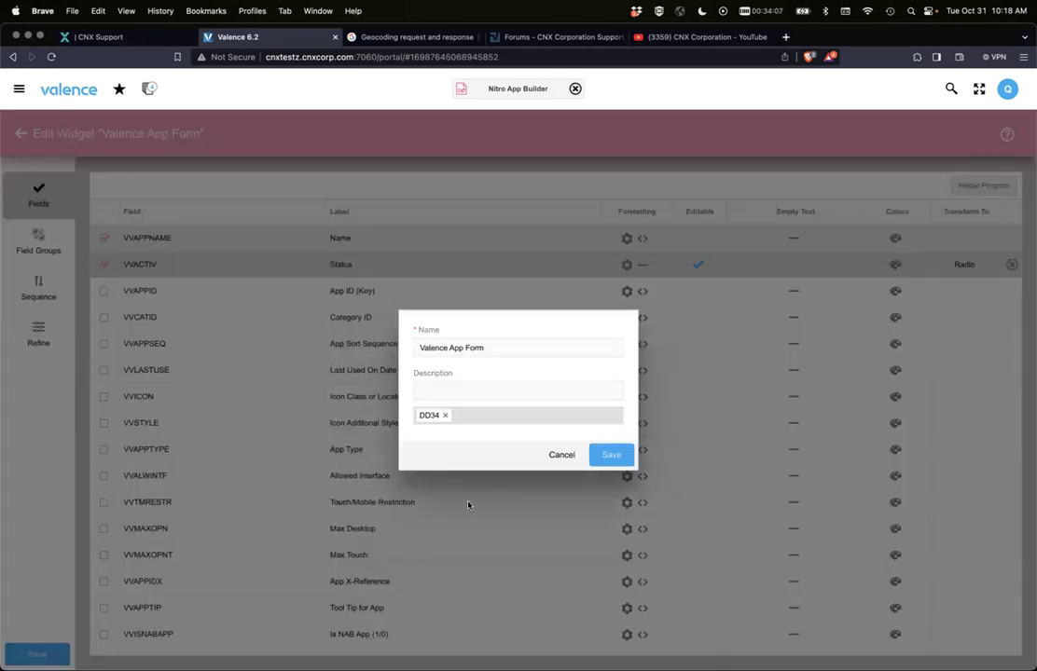
left_click(611, 454)
View the Status options in the Update Status form for Nitro IFS Explorer in Valence Apps DD34, closing it without updating
left_click(463, 89)
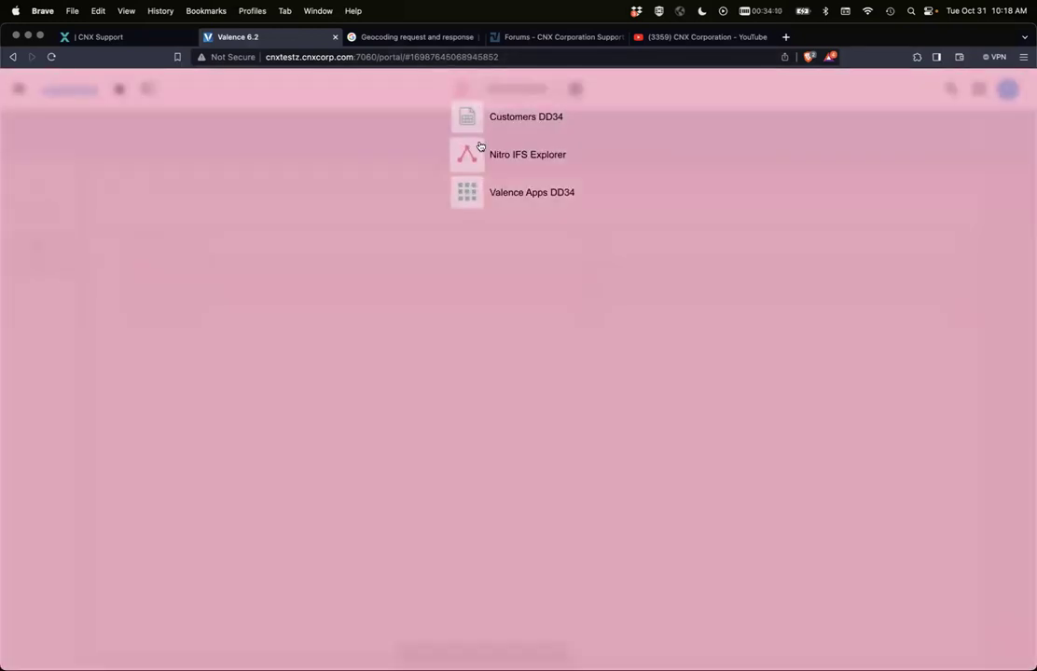
left_click(469, 189)
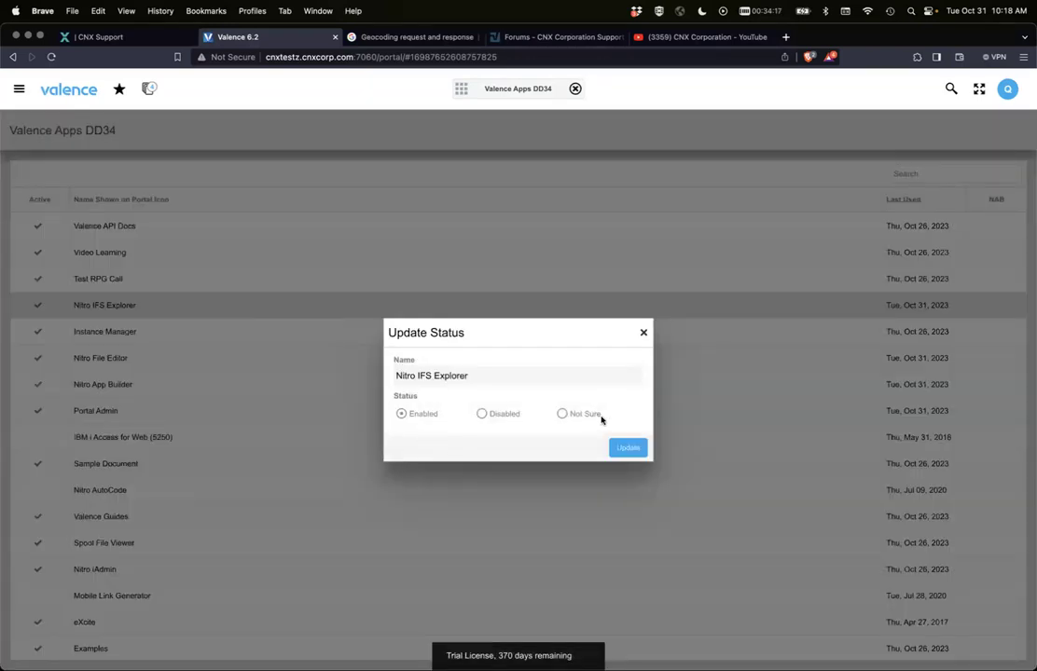
left_click(643, 334)
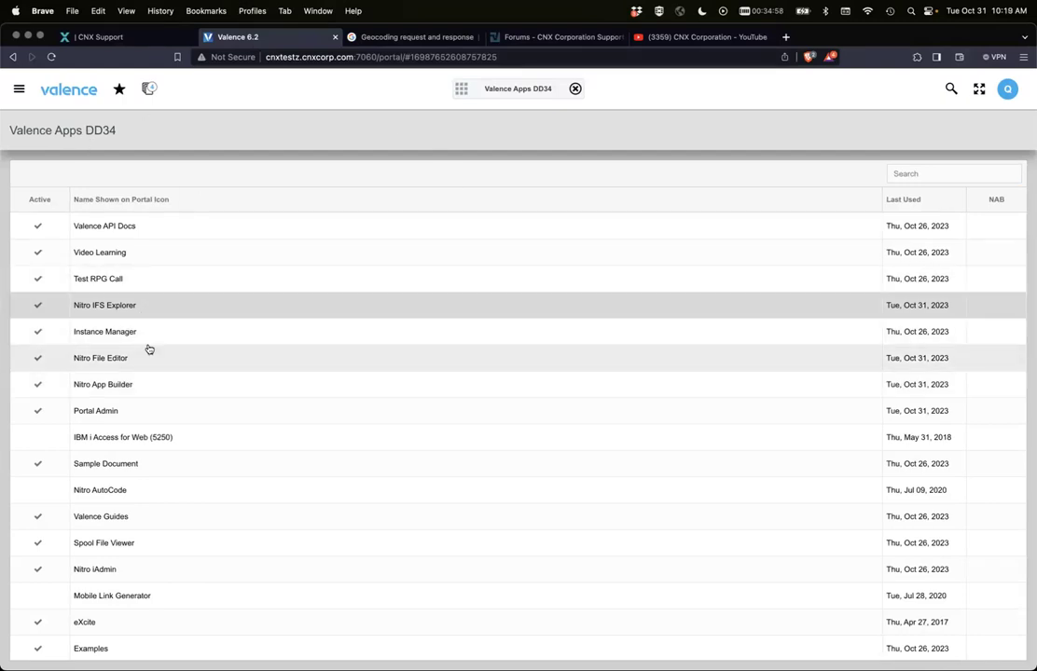
Return to Nitro App Builder and open the Customers Form widget of the Customers DD34 app for editing
left_click(144, 86)
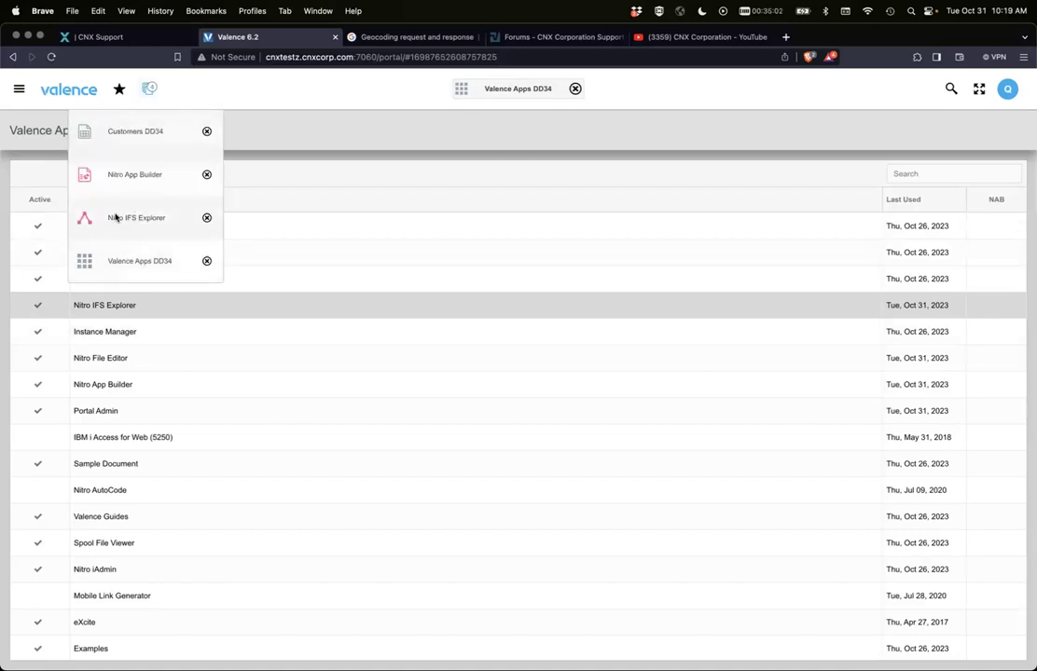
left_click(121, 182)
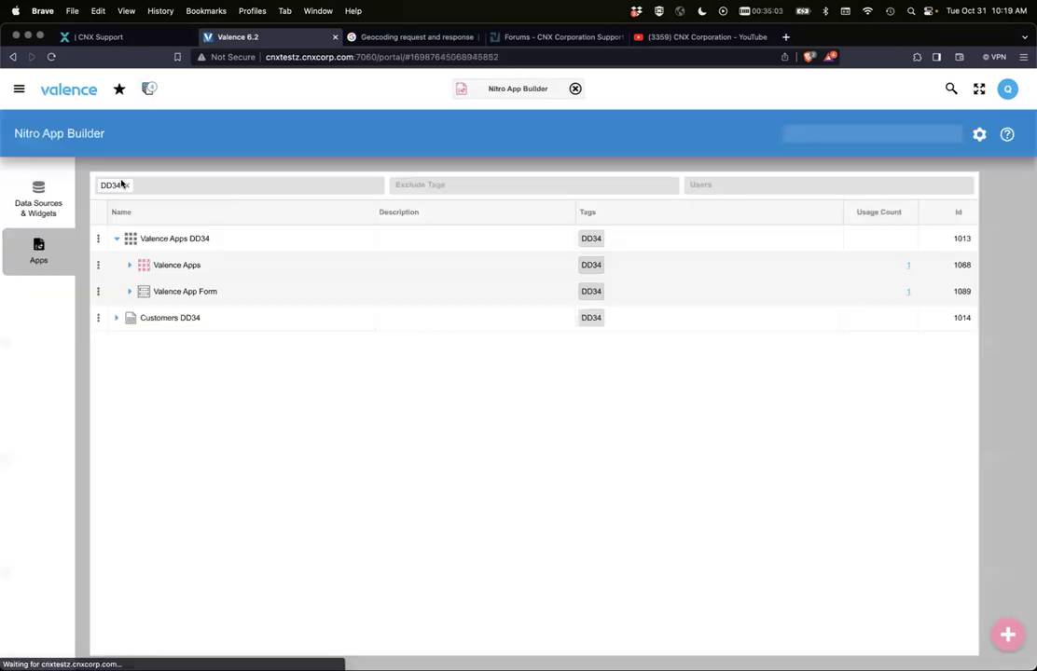
left_click(114, 319)
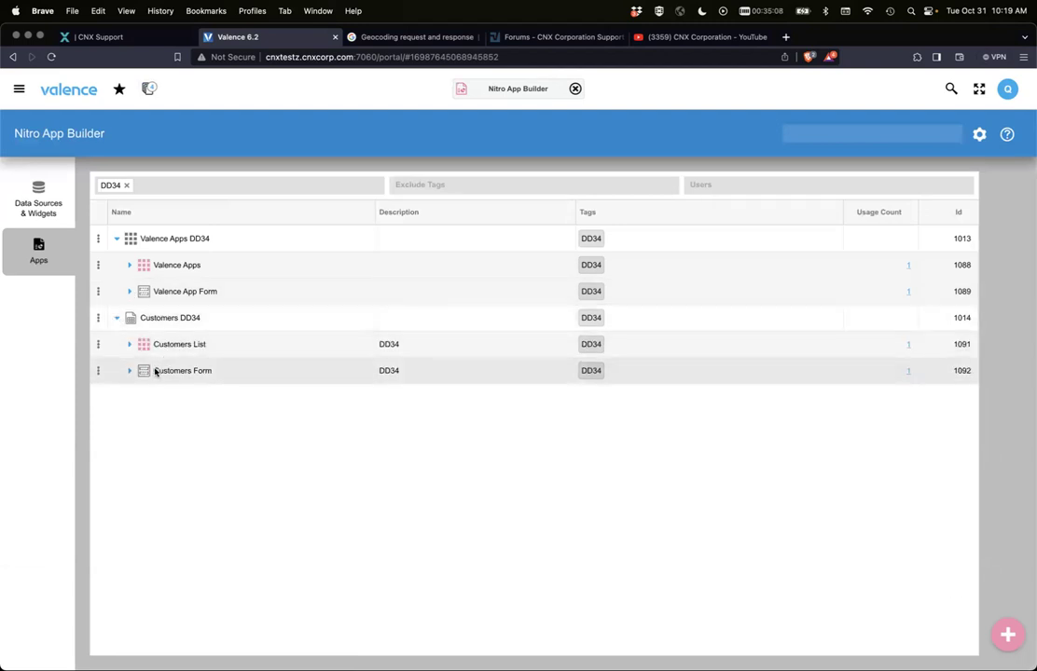
double_click(157, 371)
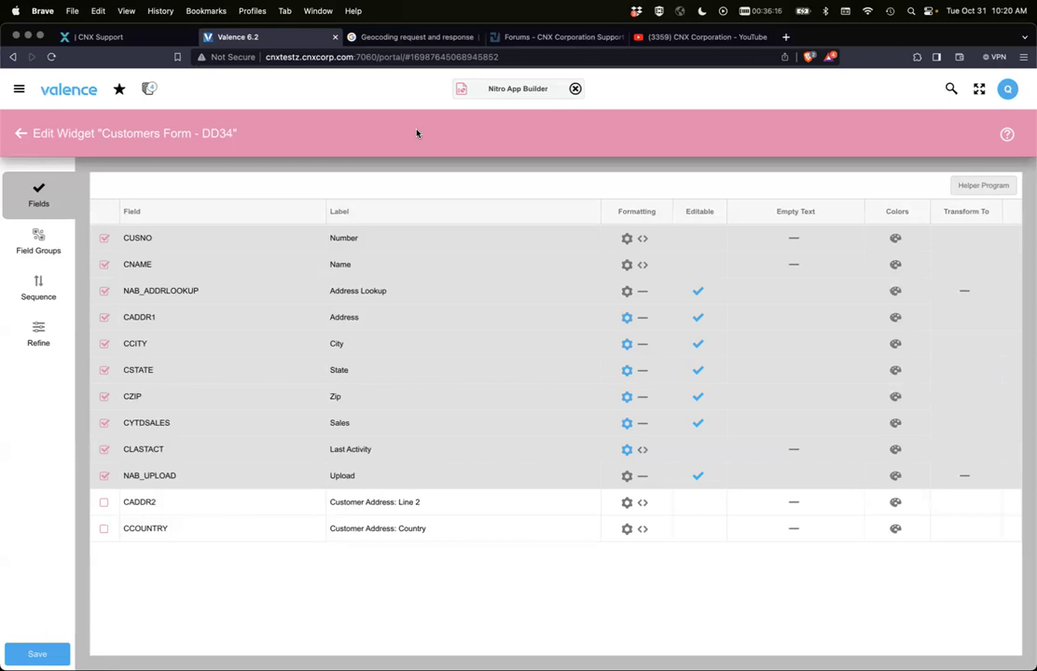
Bring the running Customers DD34 app to the front and view the Update Customer form for Consolidated Pipe & Supply Co
left_click(147, 87)
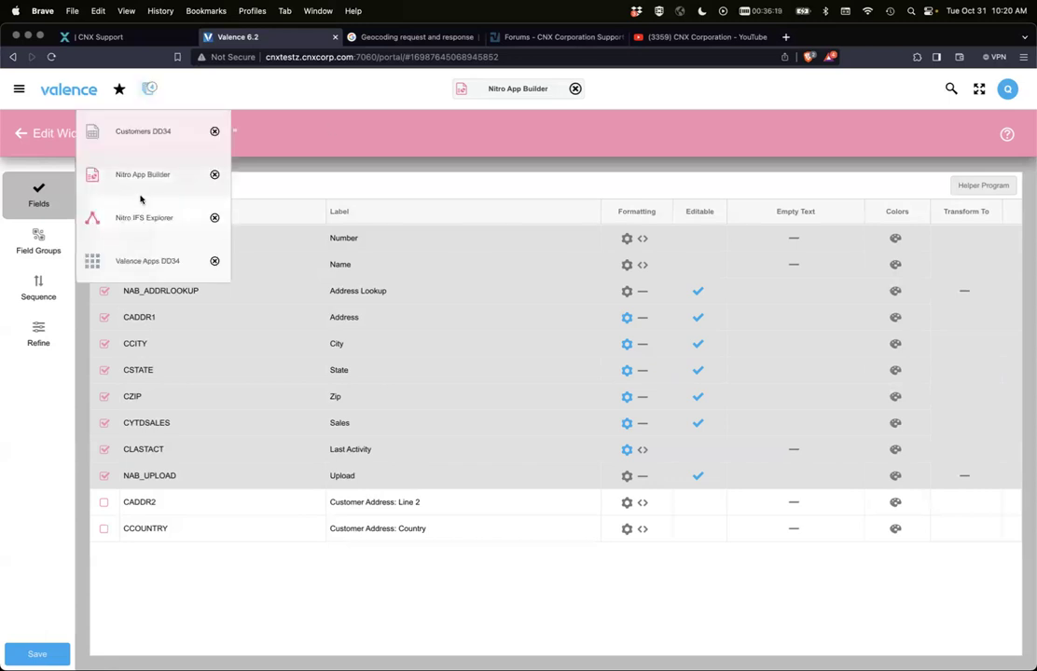
left_click(145, 132)
left_click(144, 357)
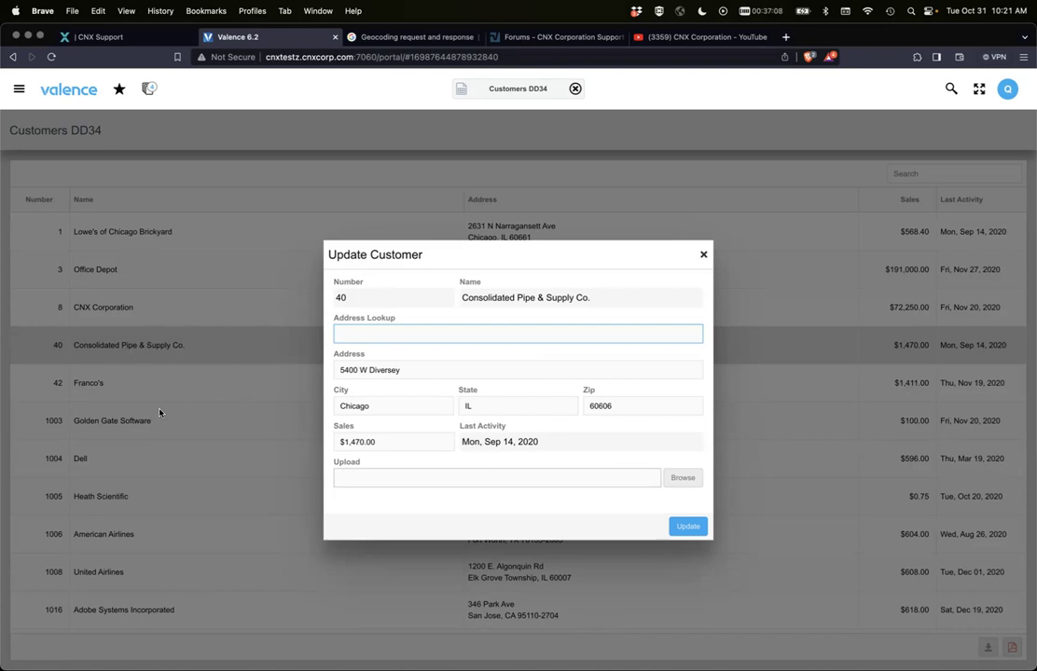
Switch to Cursor and highlight vvIn.fileName in the upload success response of dd34form.sqlrpgle
key("super+Tab")
key("super+Tab")
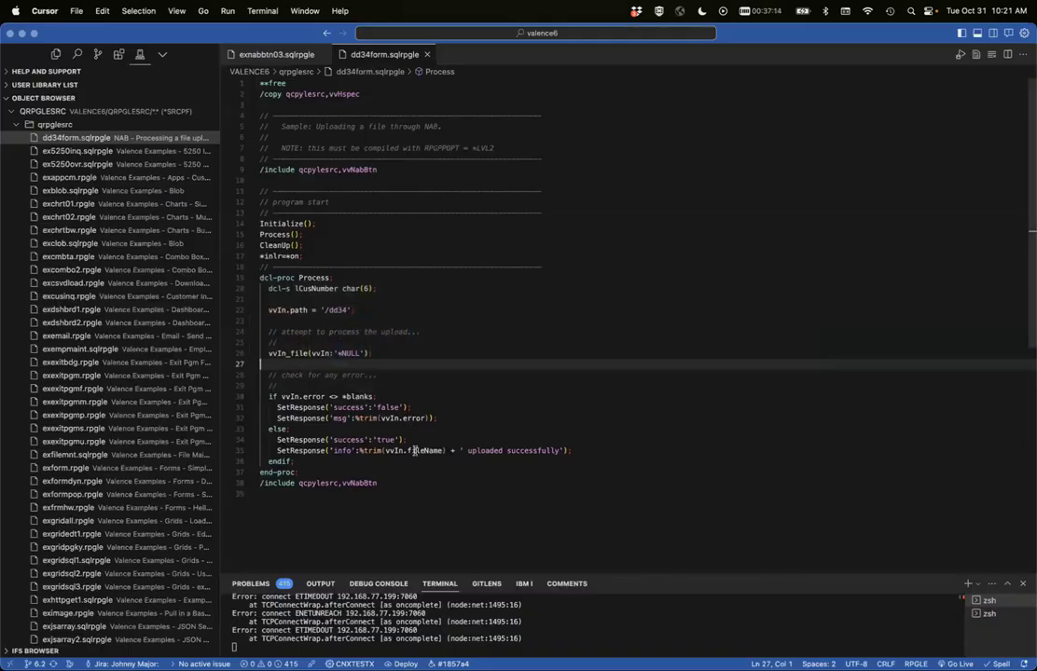
left_click(407, 451)
left_click_drag(385, 450, 444, 450)
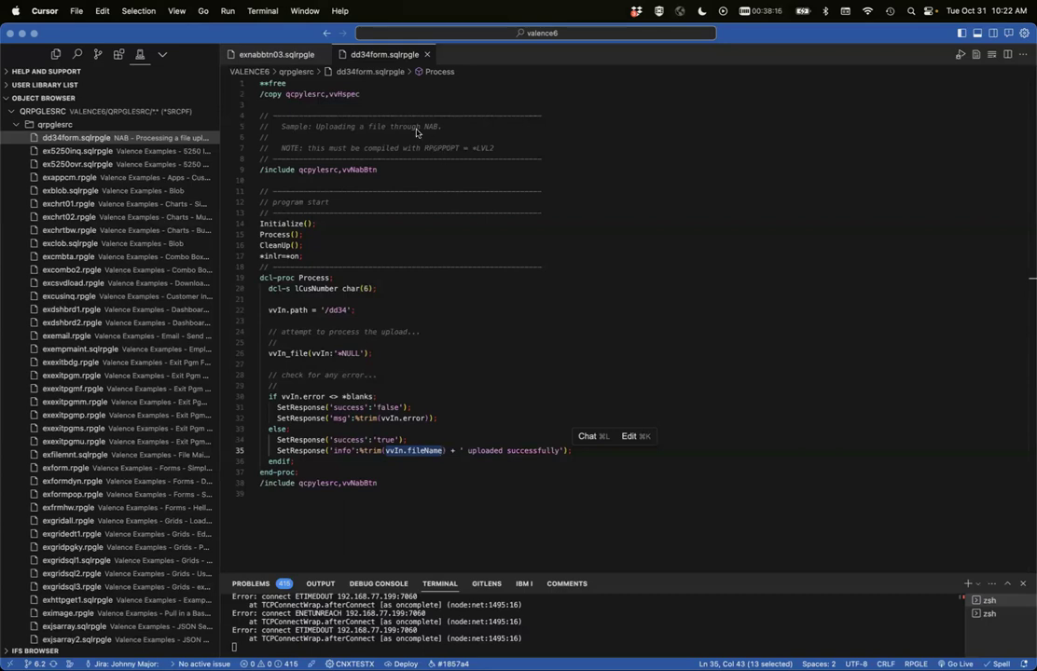
Return to the Customers Form widget in the browser and make the Address, City, State and Zip fields non-editable
key("super+Tab")
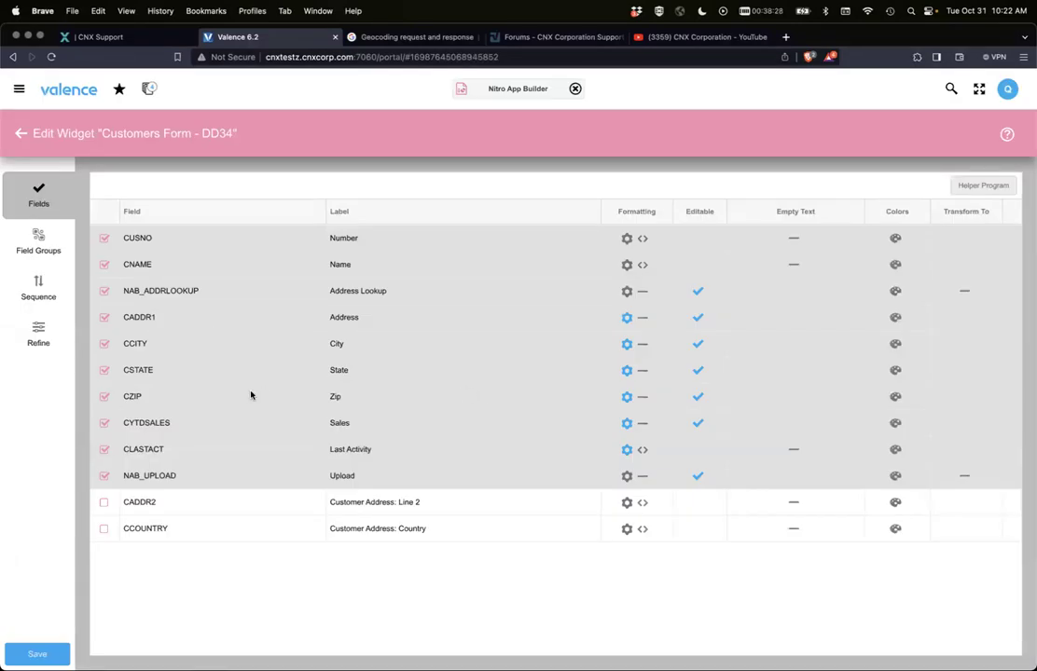
left_click(698, 317)
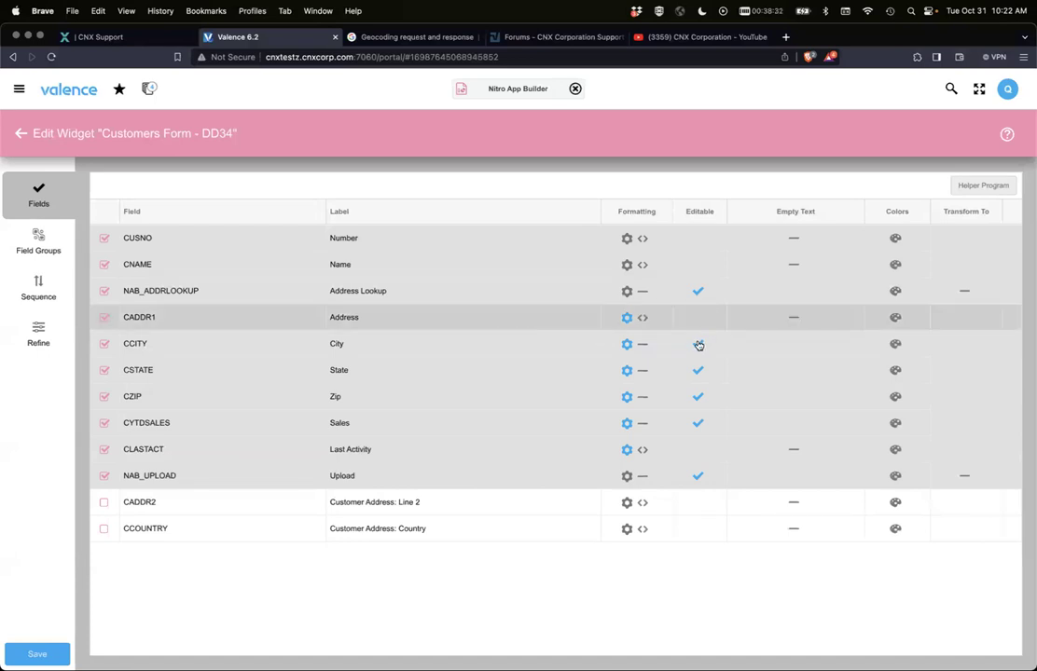
left_click(699, 344)
left_click(697, 371)
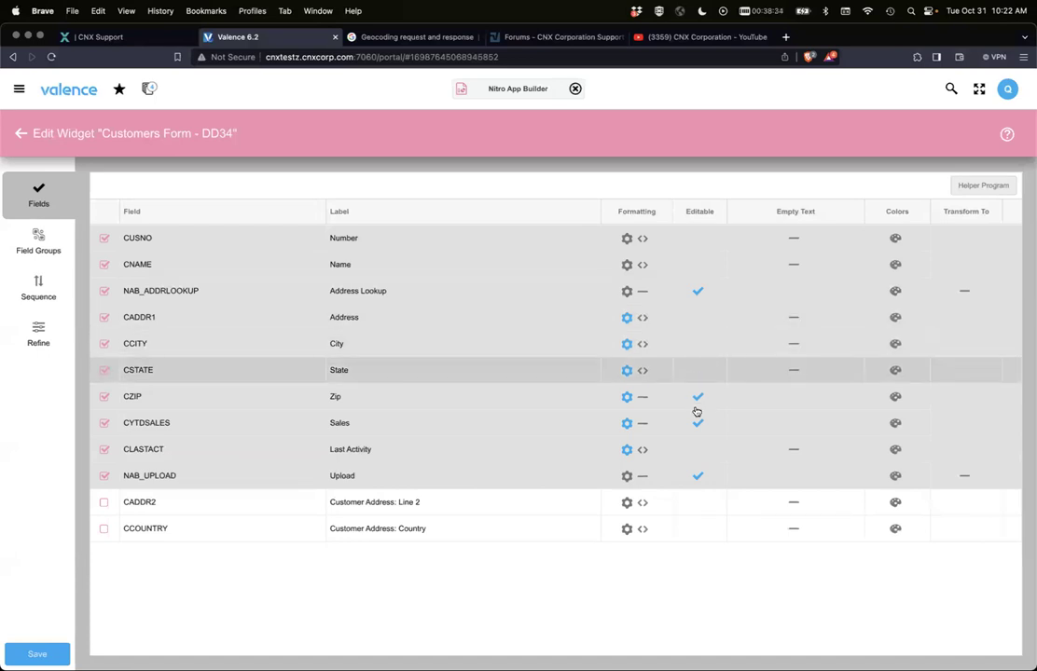
left_click(697, 398)
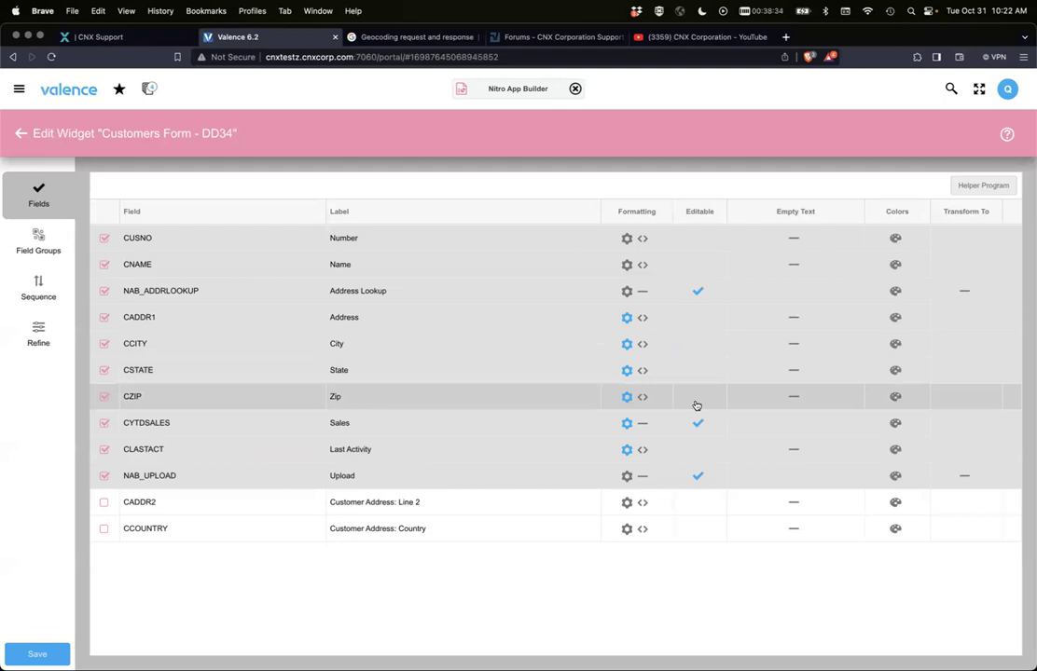
Test the Address Lookup in the form preview by searching for 132 and choosing the third suggestion
left_click(25, 334)
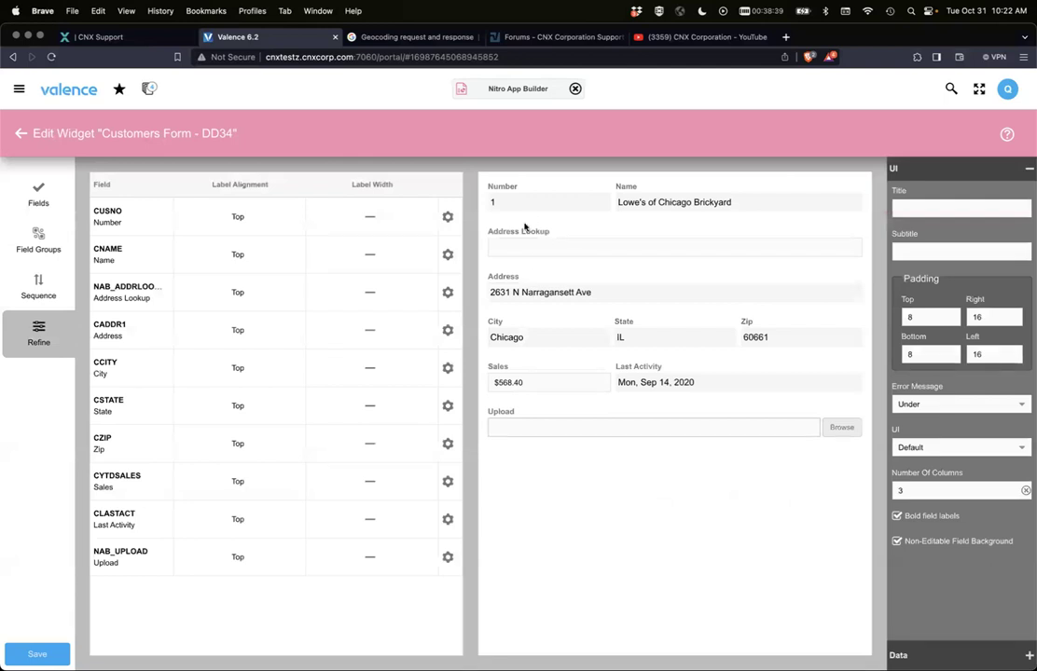
left_click(536, 246)
type("132")
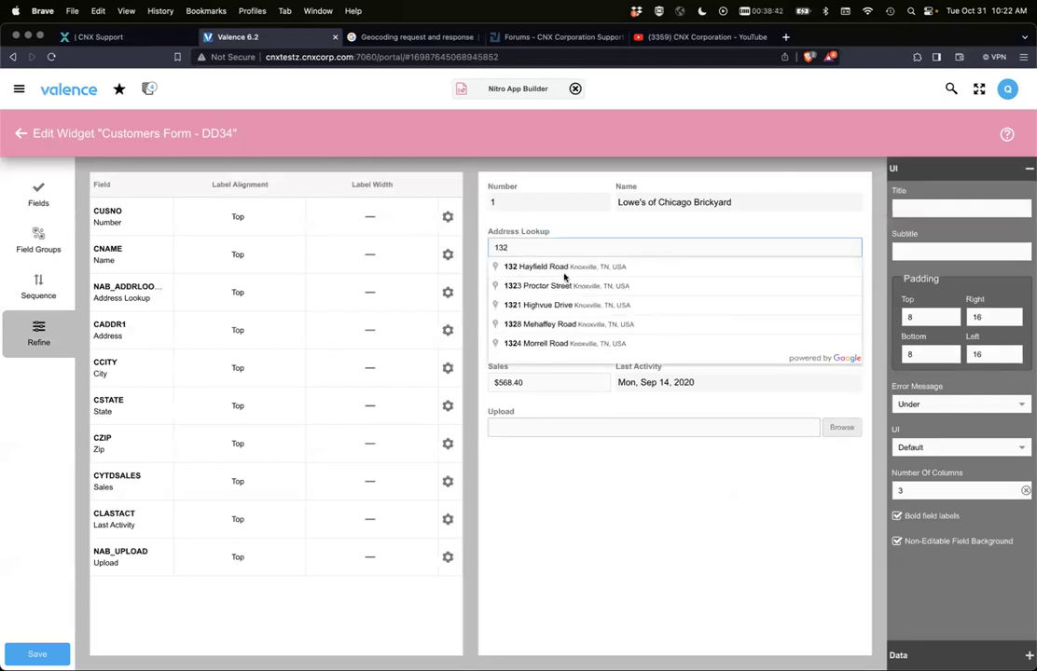
left_click(546, 311)
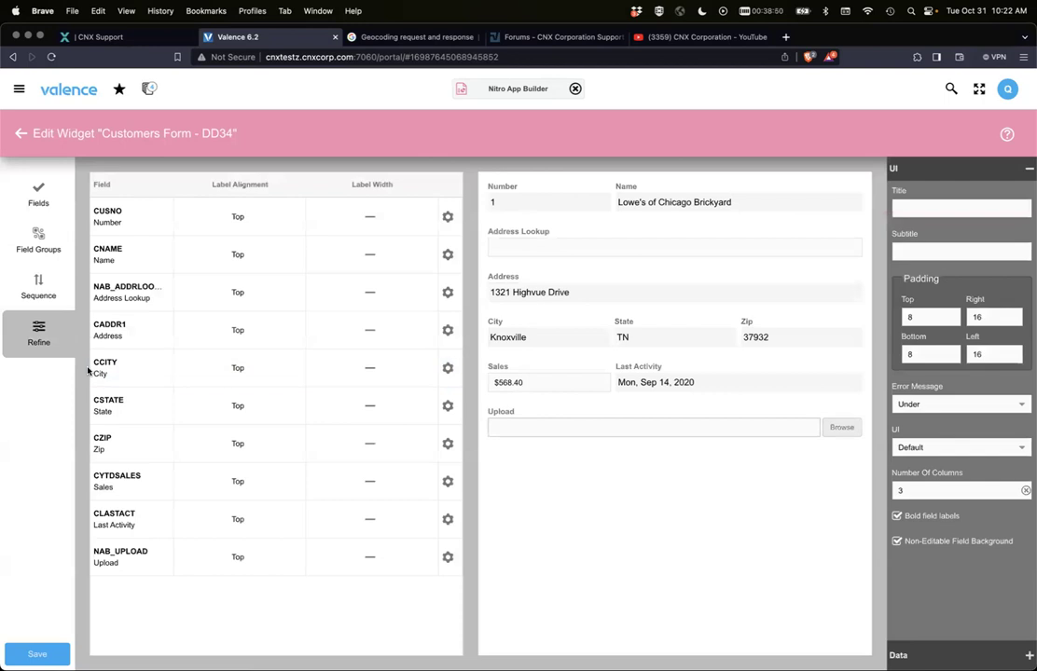
Save the Customers Form widget, and reload the running Customers DD34 app
left_click(37, 654)
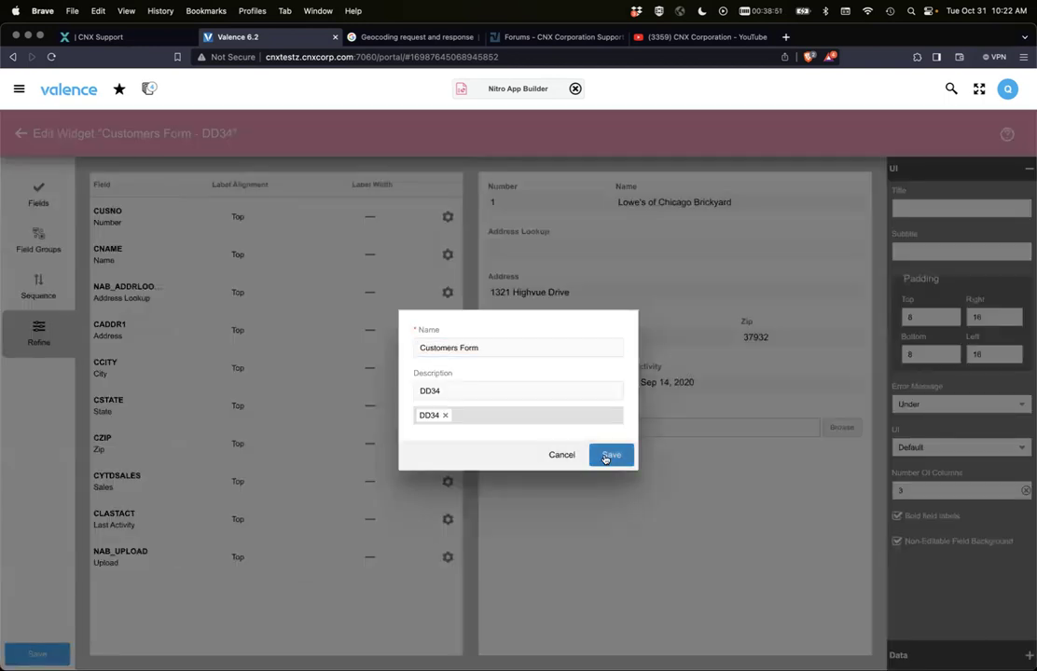
left_click(609, 454)
left_click(148, 89)
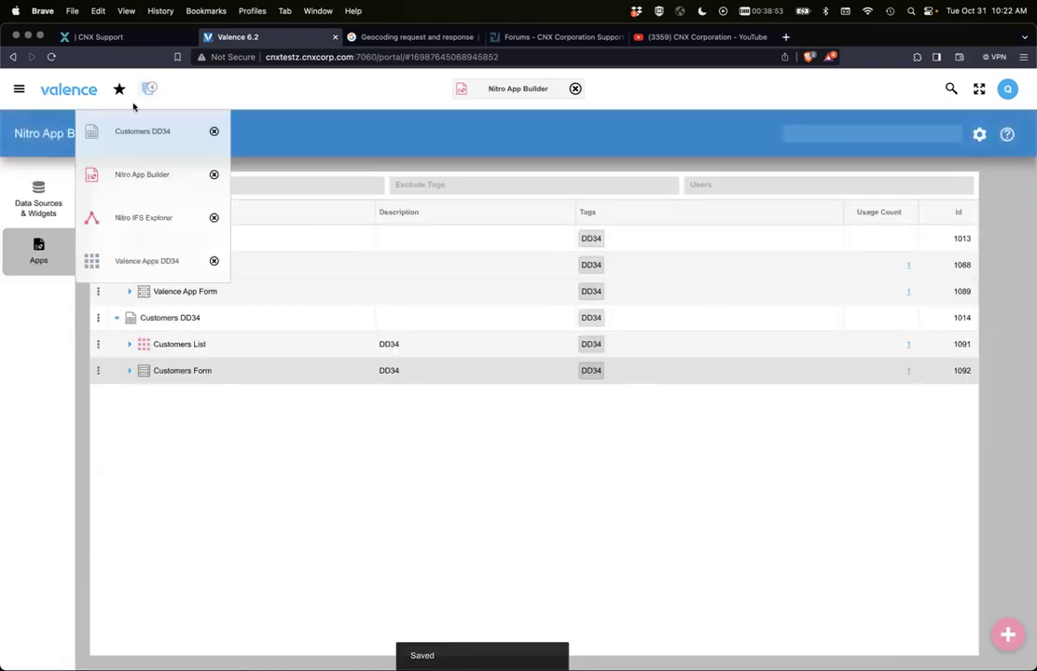
left_click(130, 132)
right_click(109, 120)
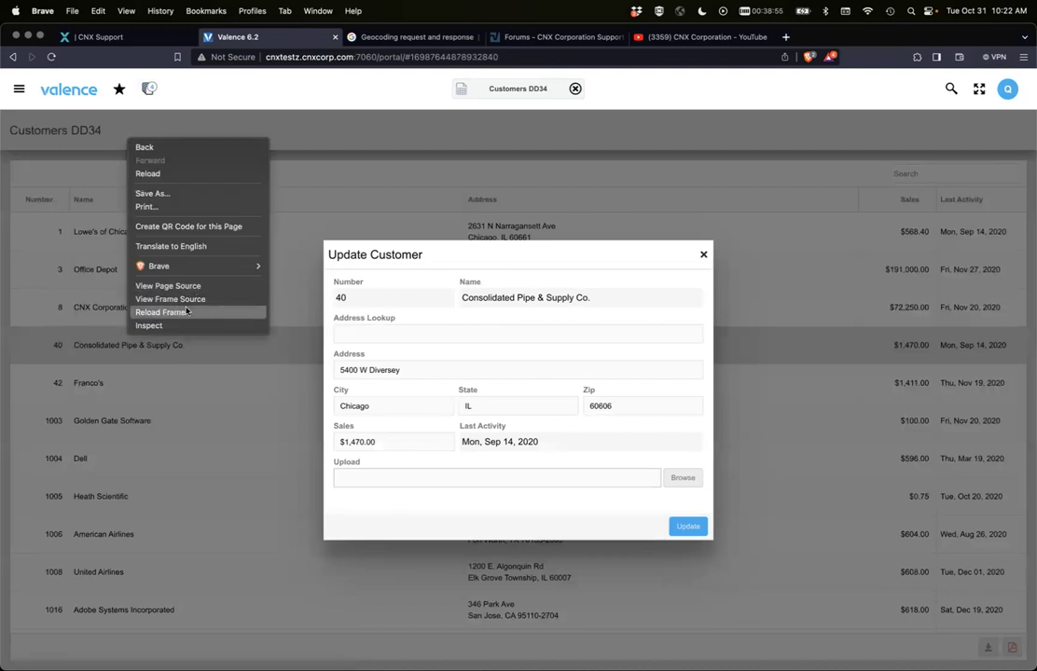
left_click(173, 291)
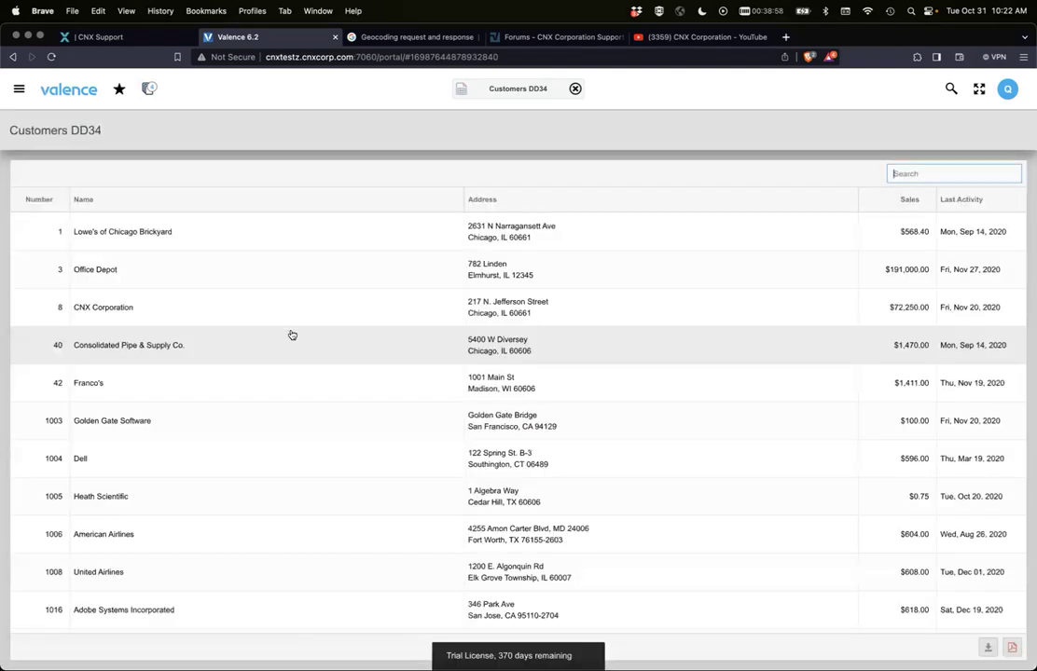
Fill in a new address for CNX Corporation in the Update Customer form through Address Lookup, choosing the Chicago suggestion
left_click(116, 301)
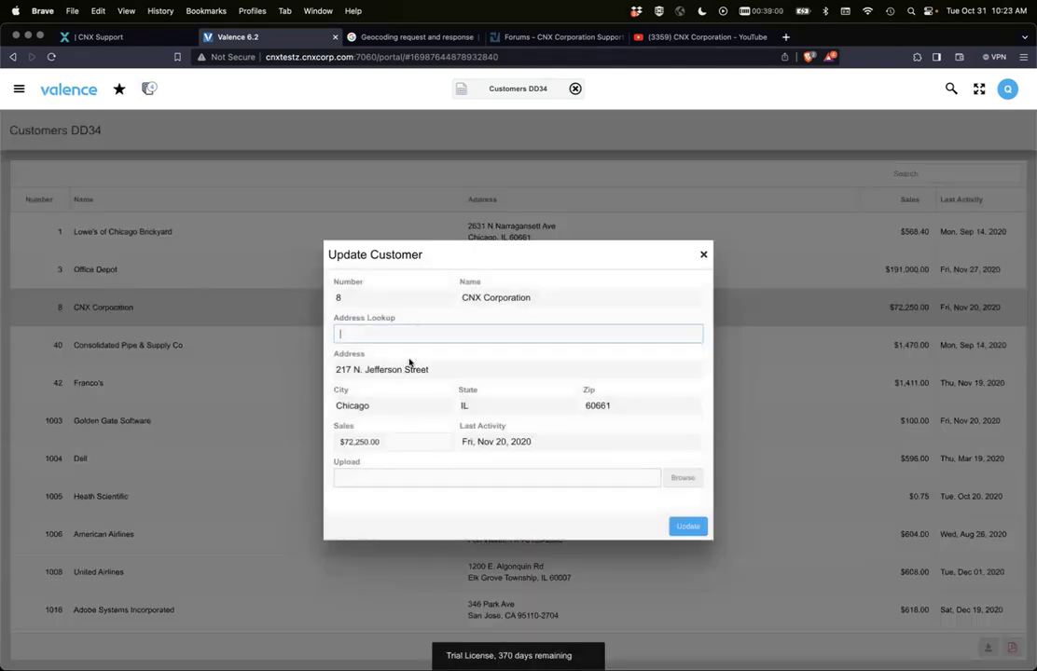
type("700 nir")
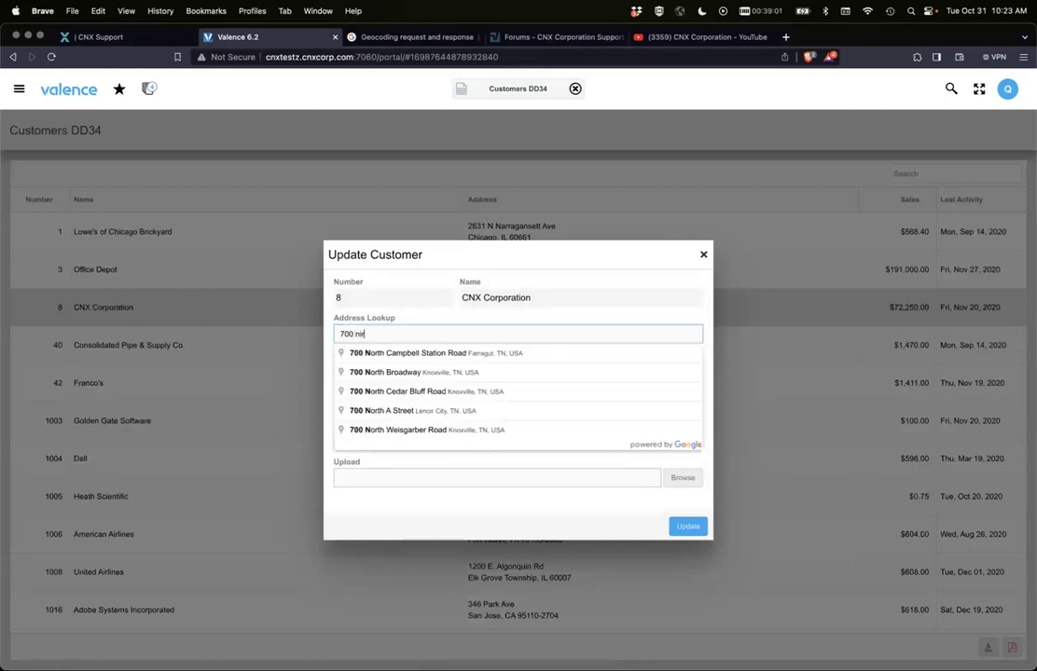
key("BackSpace")
key("BackSpace")
type("orth ")
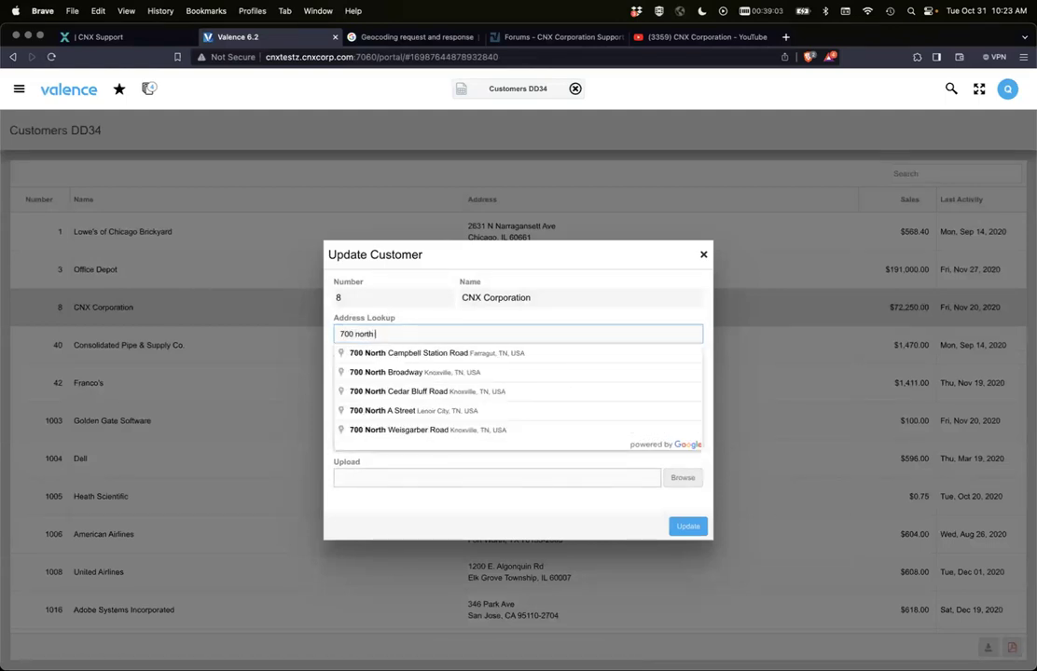
type("green")
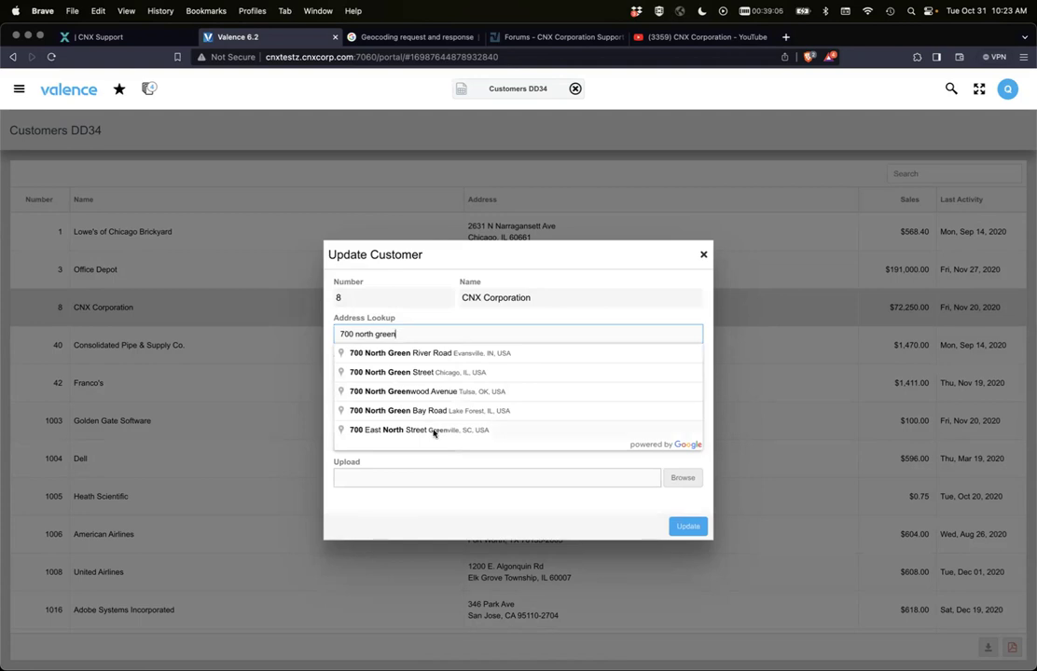
left_click(407, 373)
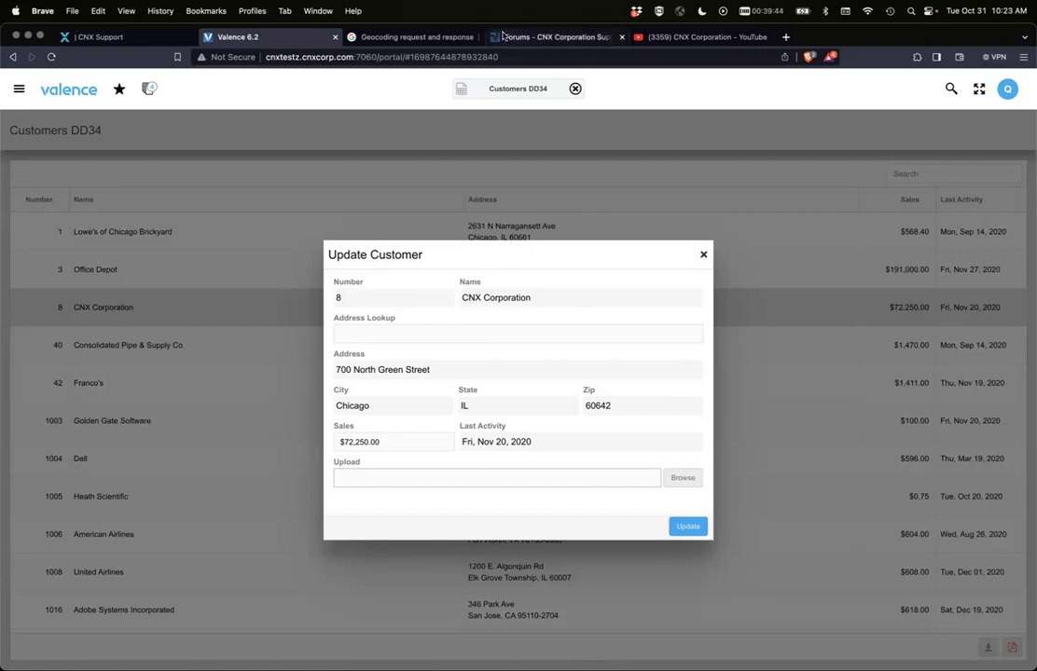
View the CNX forums, the CNX Corporation YouTube channel and the Valence Developer Diaries #034 event page
left_click(504, 37)
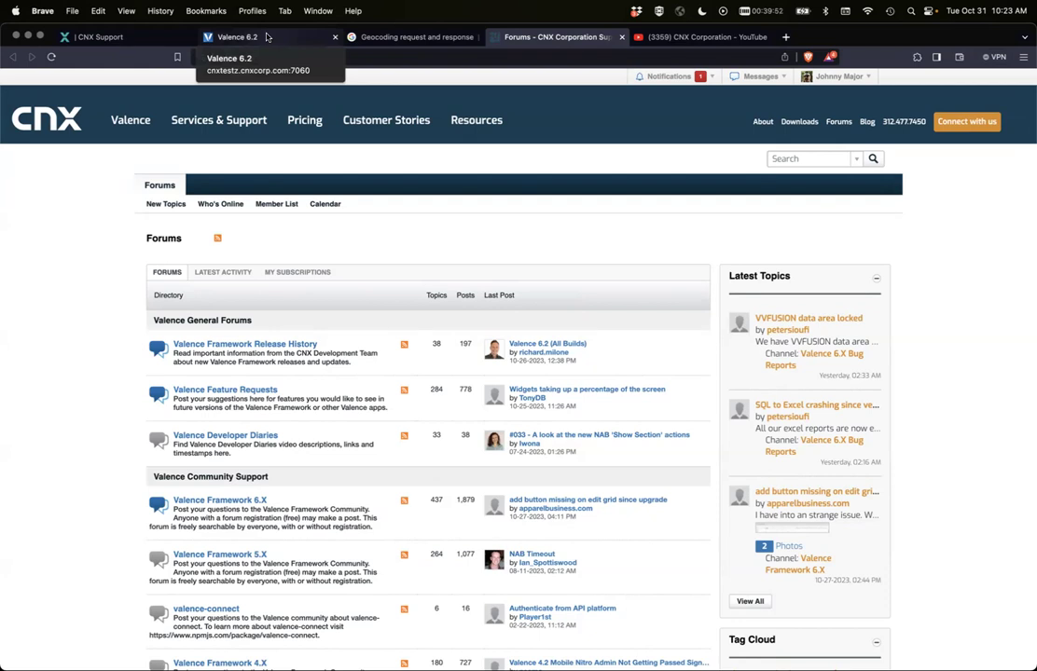
left_click(688, 38)
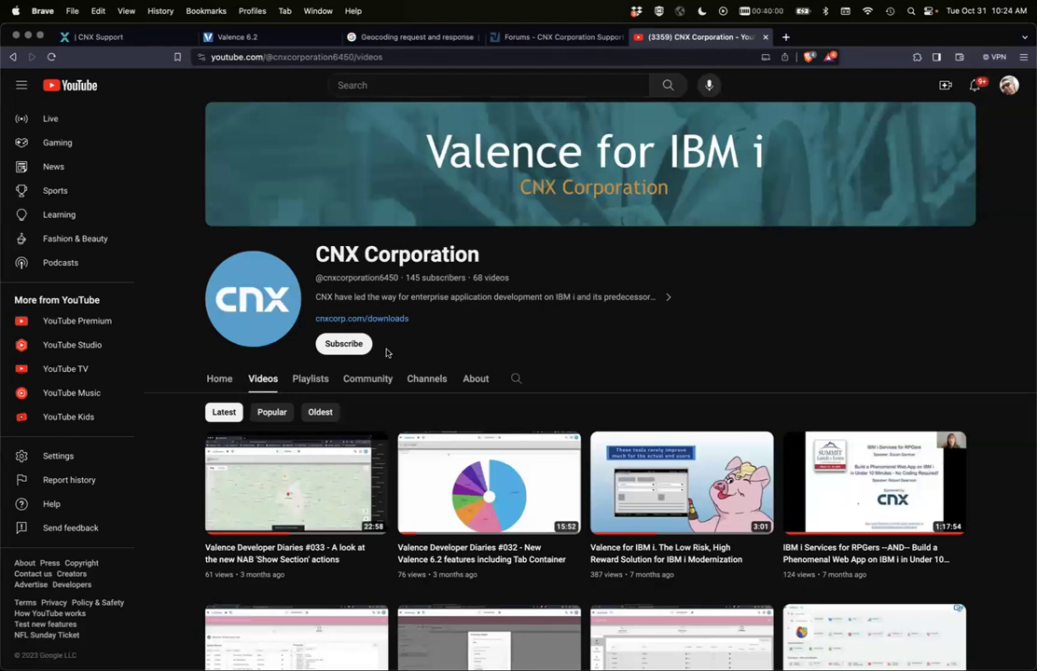
left_click(137, 38)
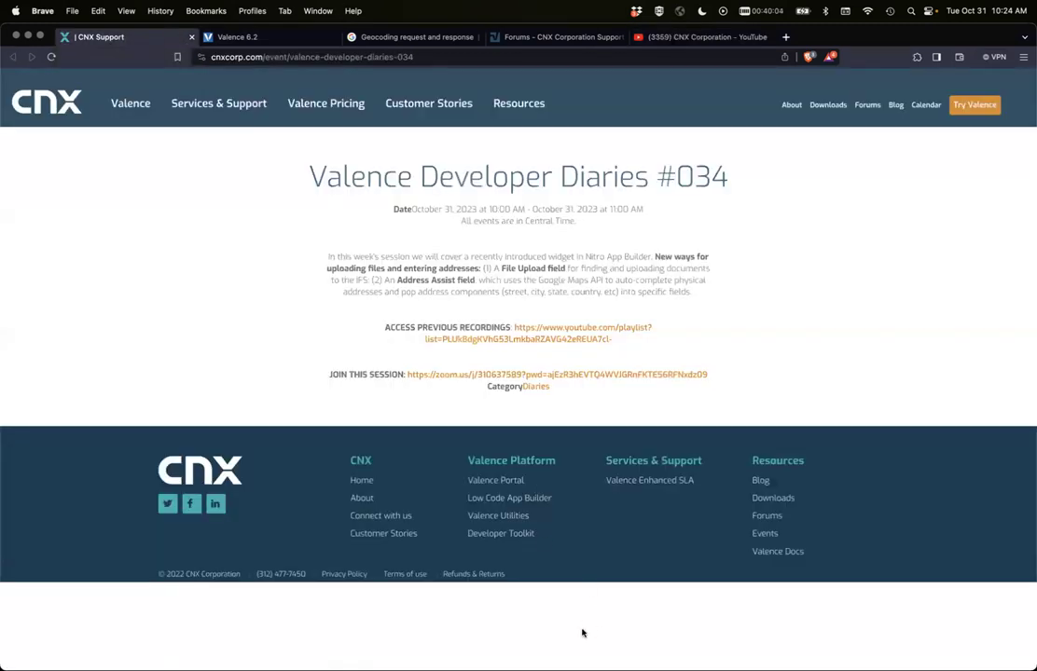